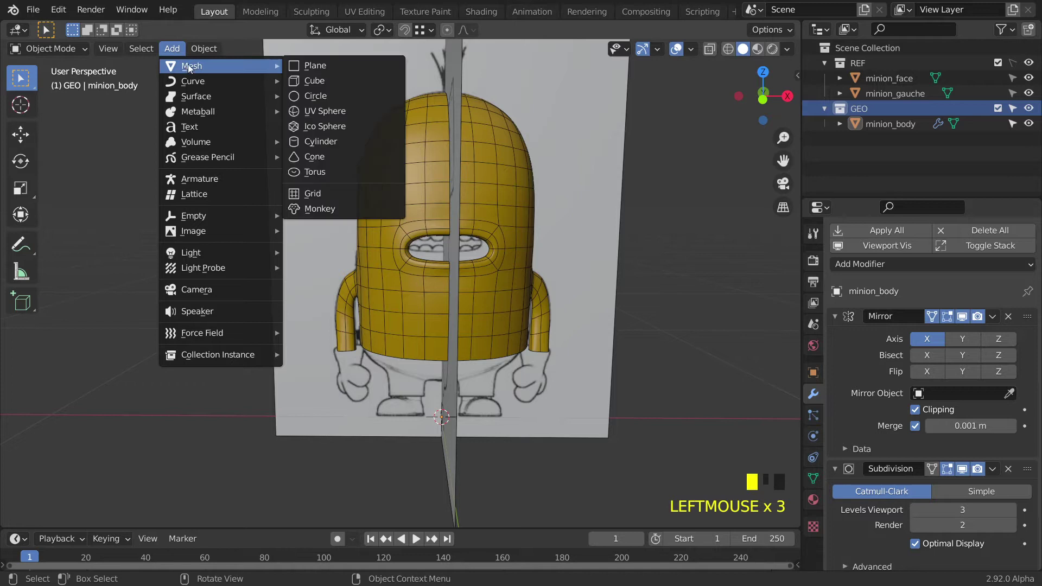
Step: Add a cube mesh and scale its geometry down in Edit Mode to roughly the width between the minion's feet
left_click(327, 83)
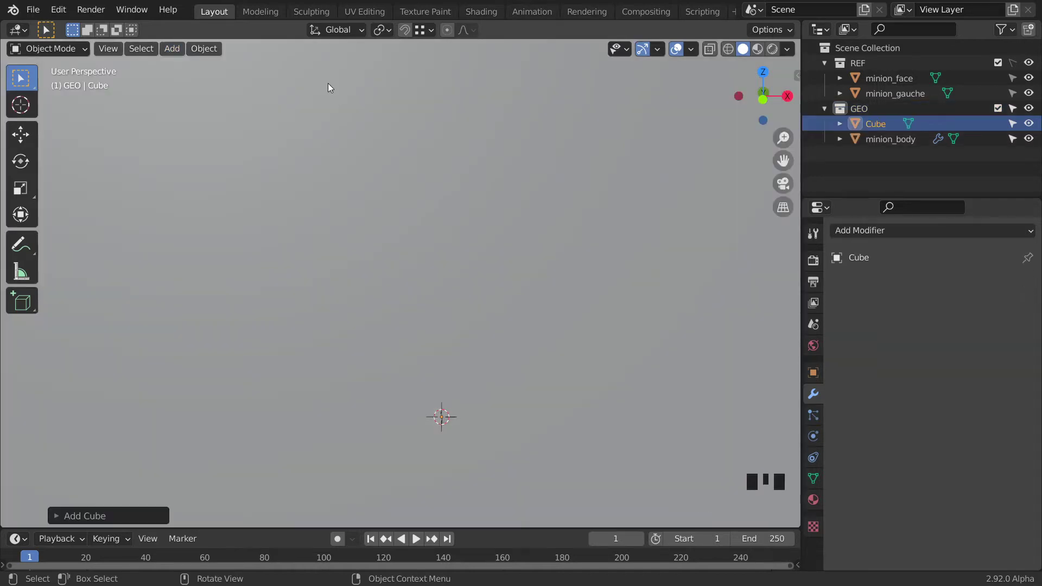
scroll(476, 212, "down", 7)
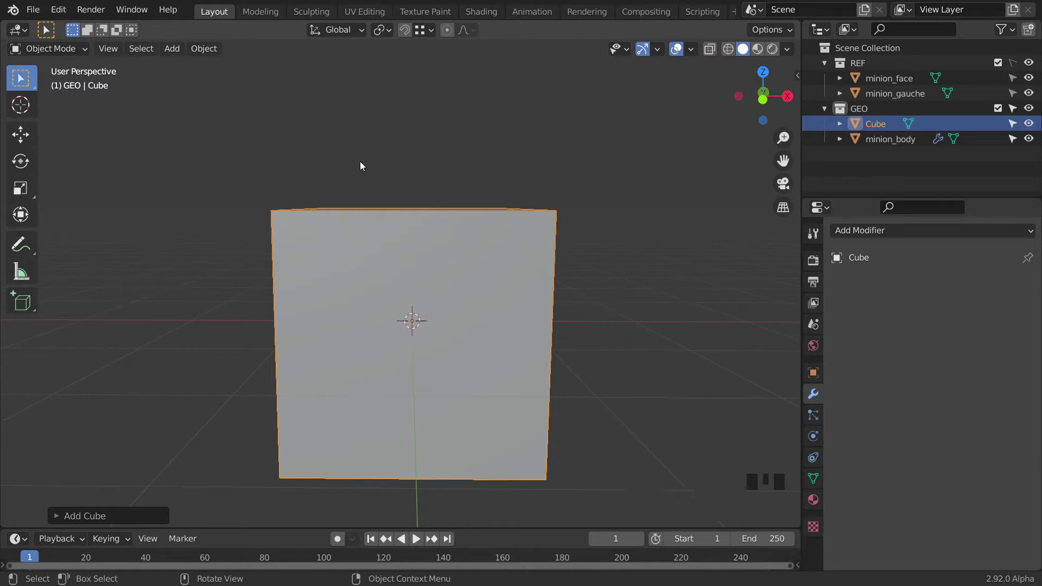
key("Tab")
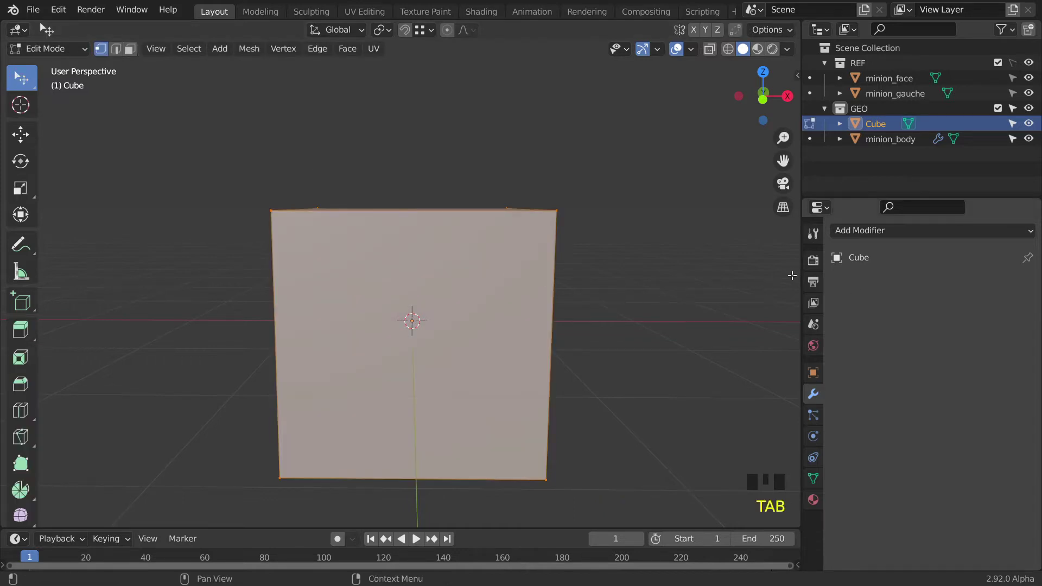
key("s")
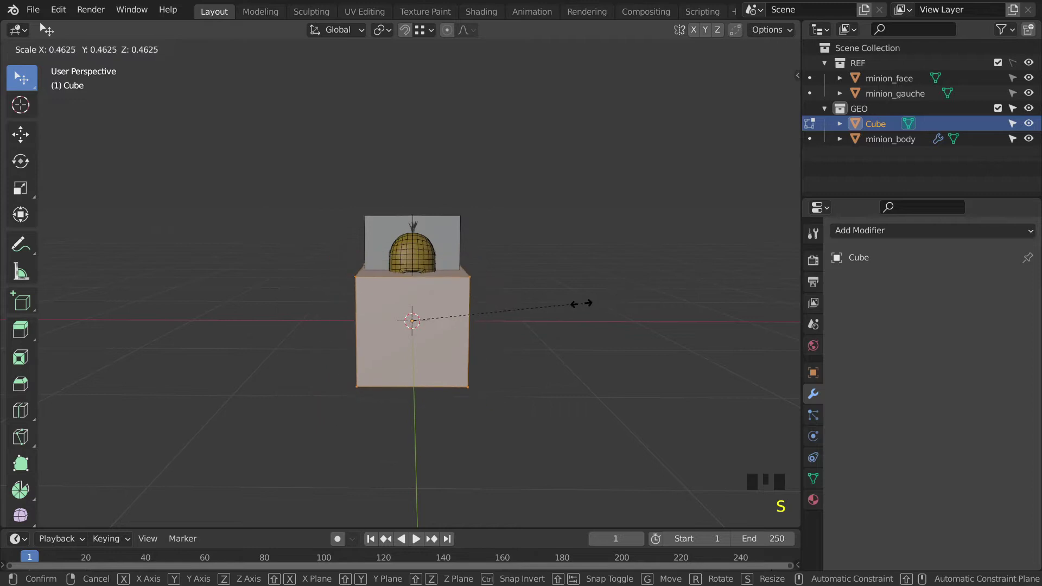
left_click(442, 321)
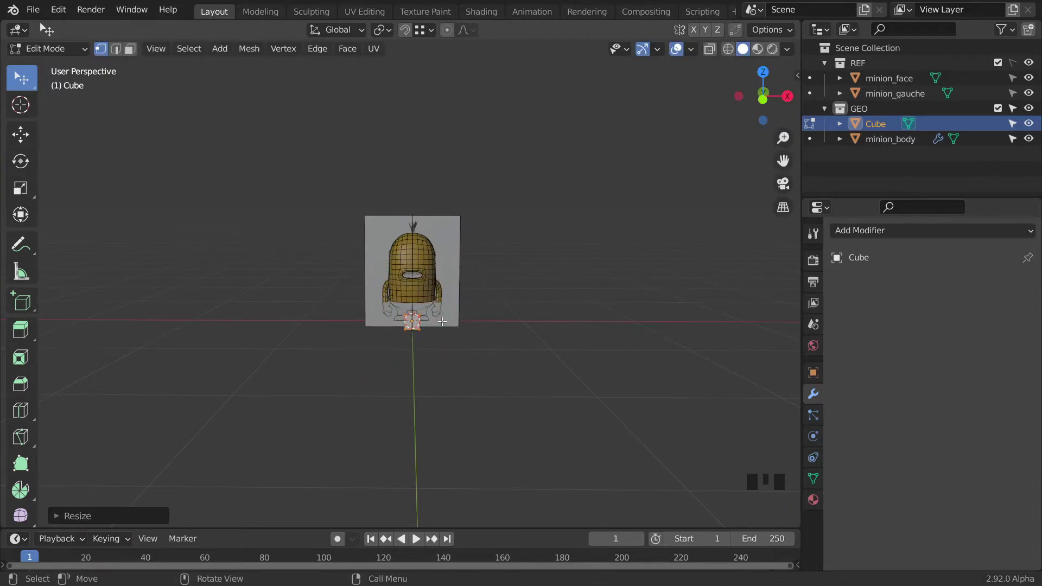
Step: In front view, move the cube's geometry onto the wrist on the -X side and scale it down to the cuff's width
key("KP_1")
scroll(433, 325, "up", 8)
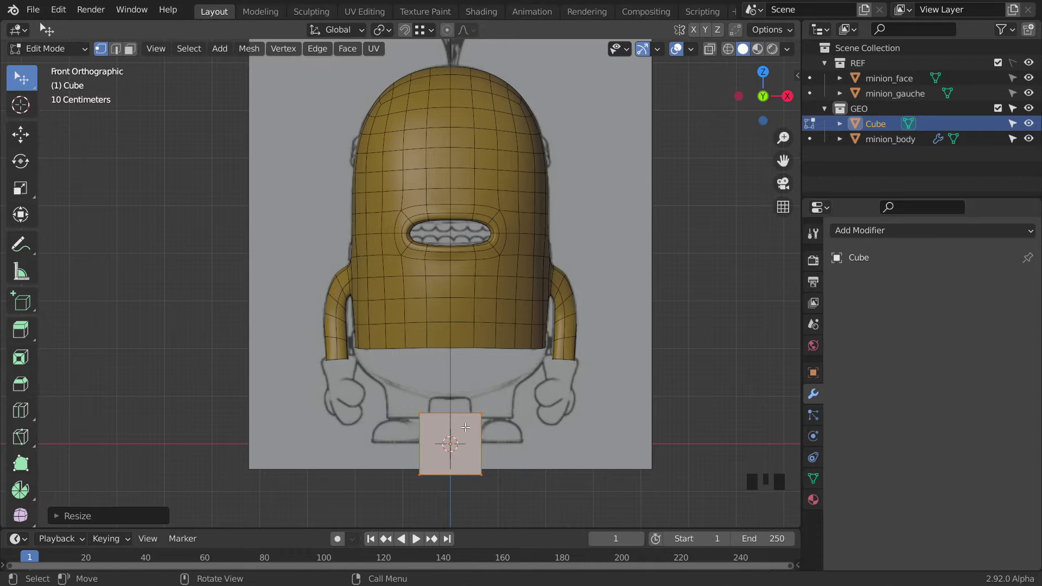
key("g")
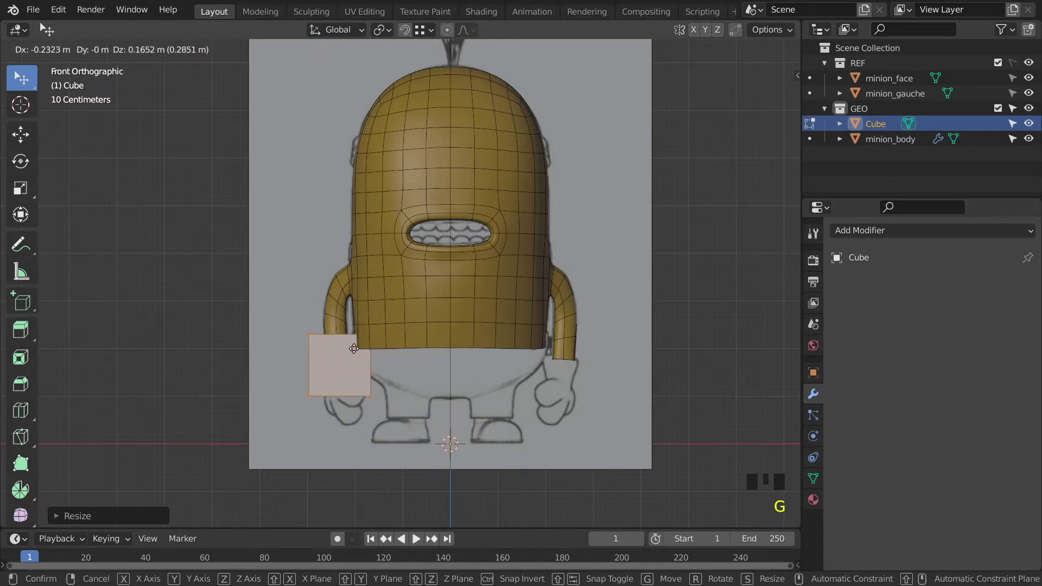
left_click(354, 348)
key("s")
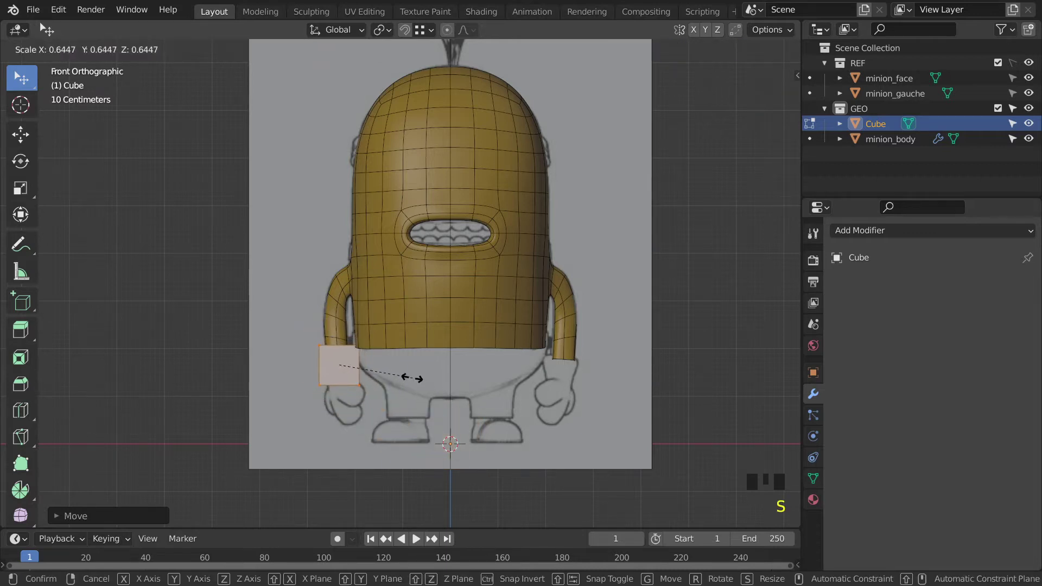
left_click(392, 370)
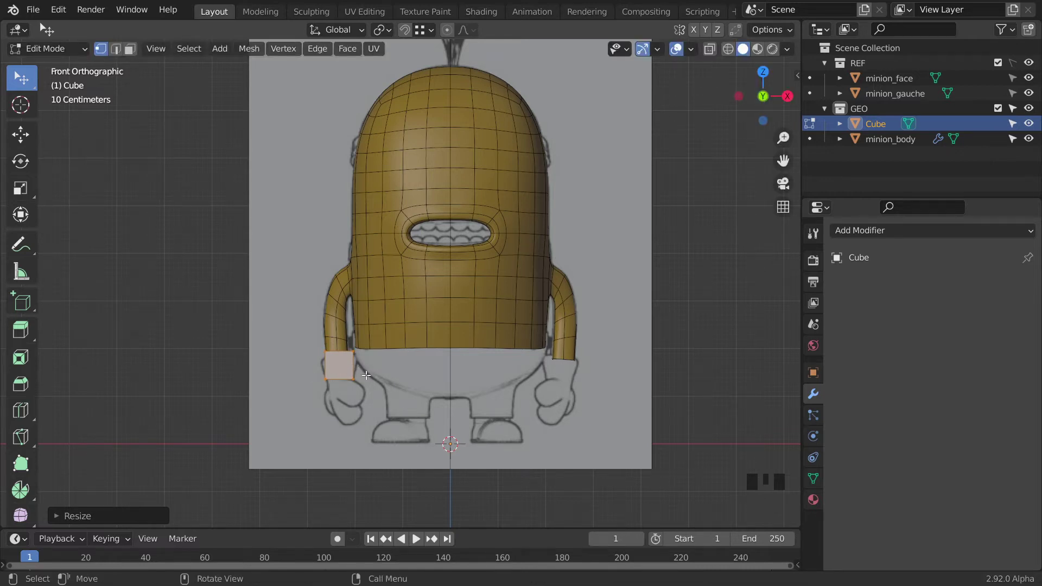
Step: Enable X-ray and box selection, then move the cube's top vertices down to the glove cuff's upper edge
scroll(329, 364, "up", 4)
middle_click_drag(362, 419, 620, 279, "shift")
left_click(423, 283)
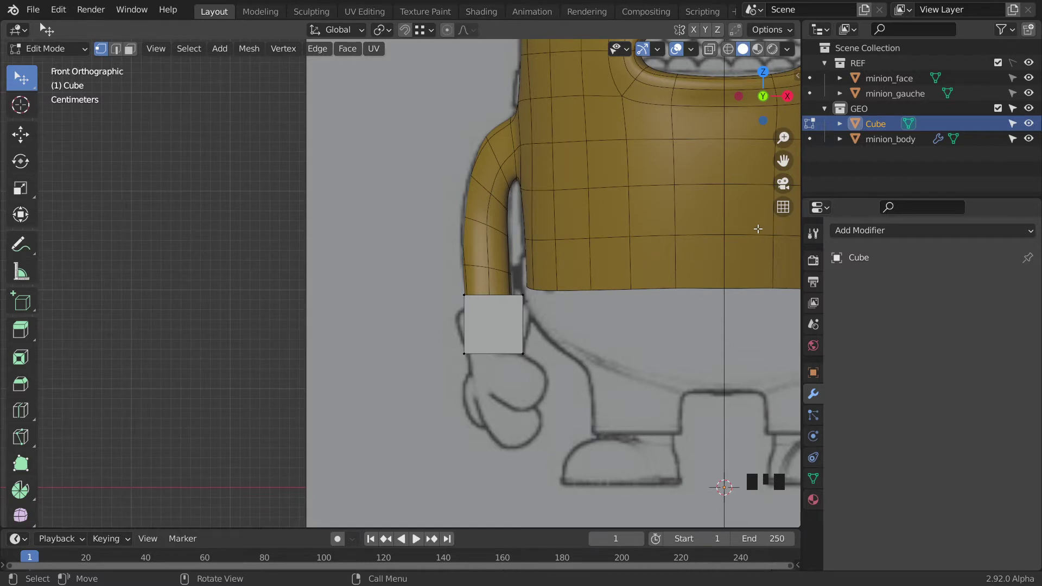
key("alt+z")
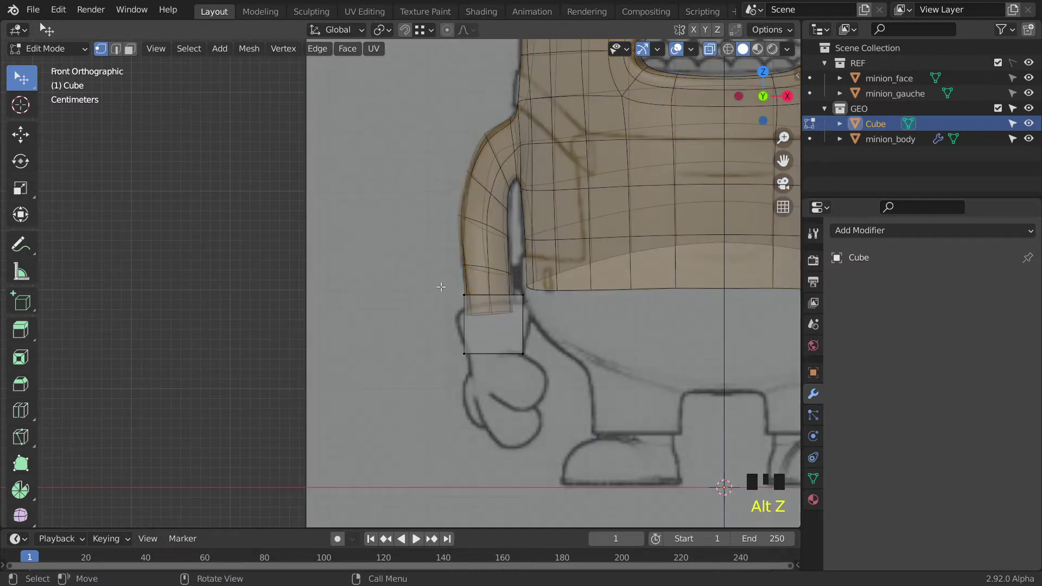
left_click(22, 79)
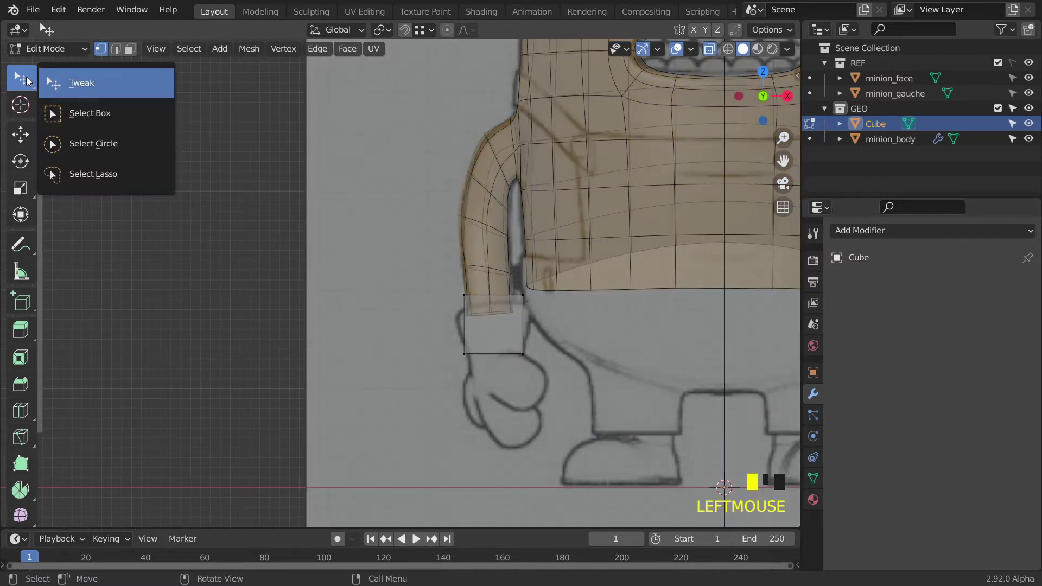
left_click(103, 118)
left_click_drag(440, 275, 559, 314)
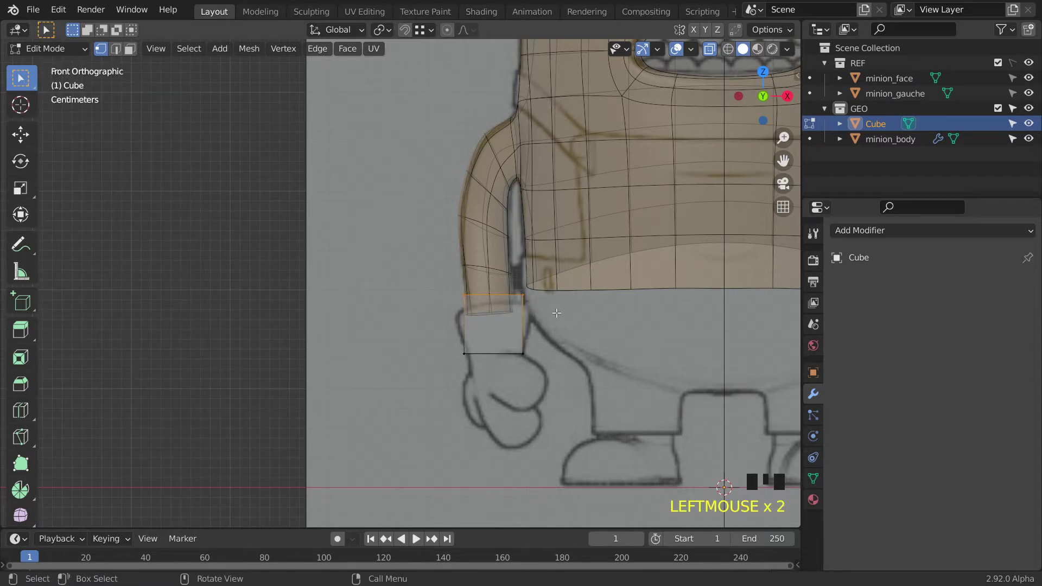
key("g")
left_click(549, 323)
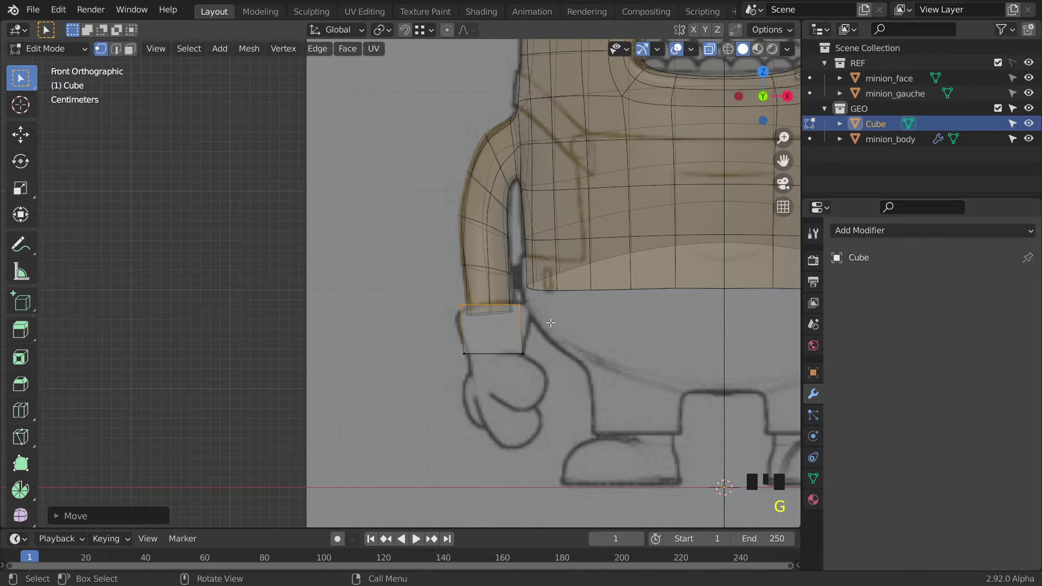
Step: Rotate the cuff's top vertices by about 8° and scale them by about 1.19 to match the cuff opening
key("r")
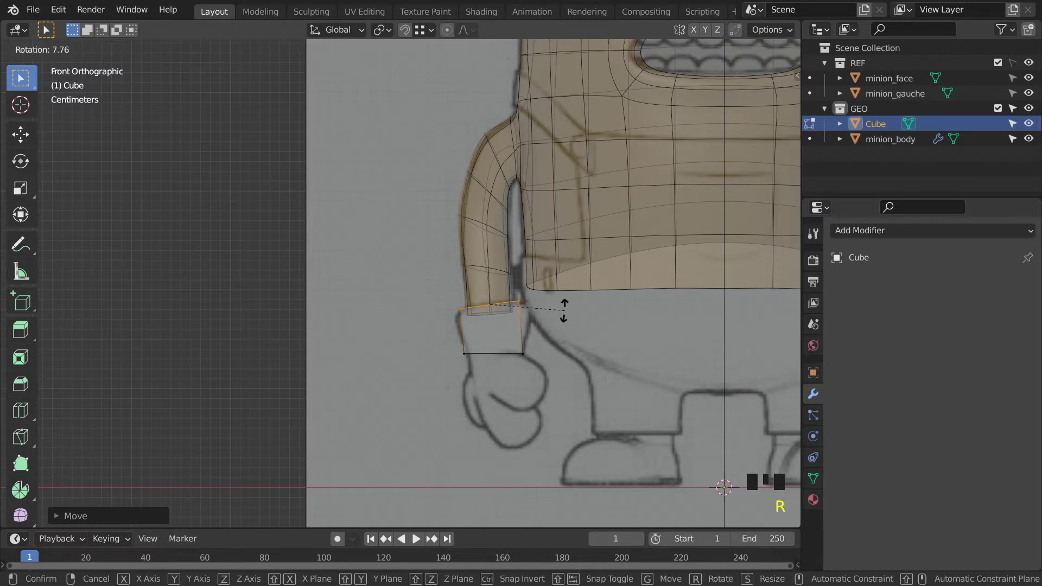
left_click(565, 311)
key("s")
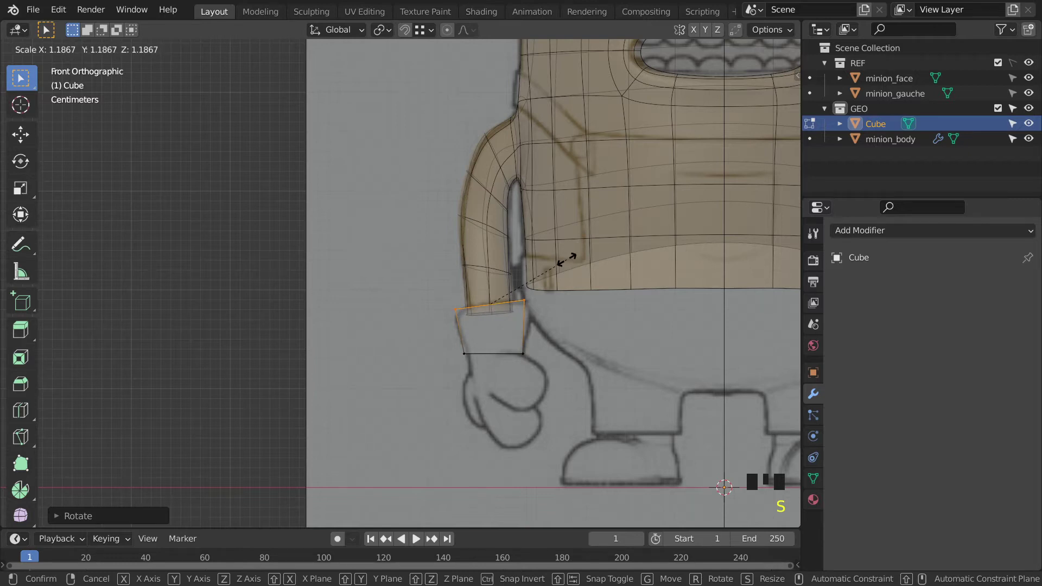
left_click(566, 259)
Step: Move the cuff's two bottom corners and its upper inner corner onto the glove outline in front view
left_click(473, 362)
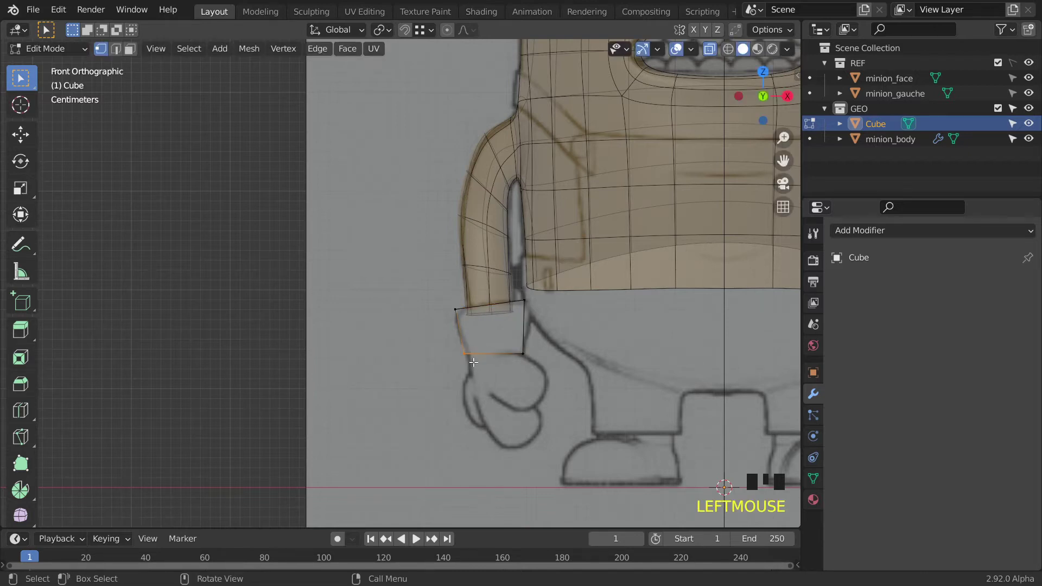
key("g")
left_click(476, 361)
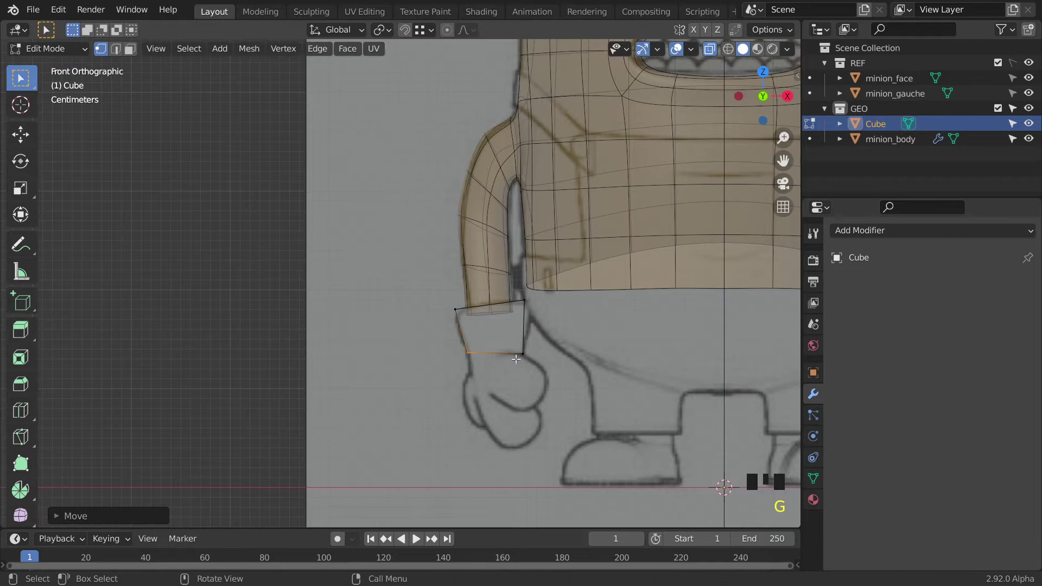
left_click(516, 351)
key("g")
left_click(516, 339)
left_click(518, 297)
key("g")
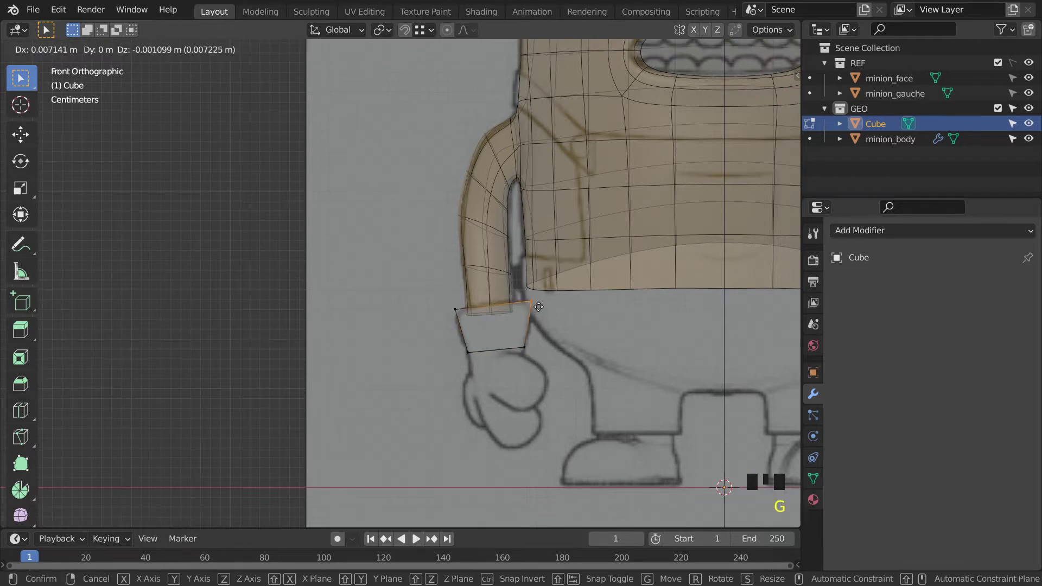
left_click(522, 322)
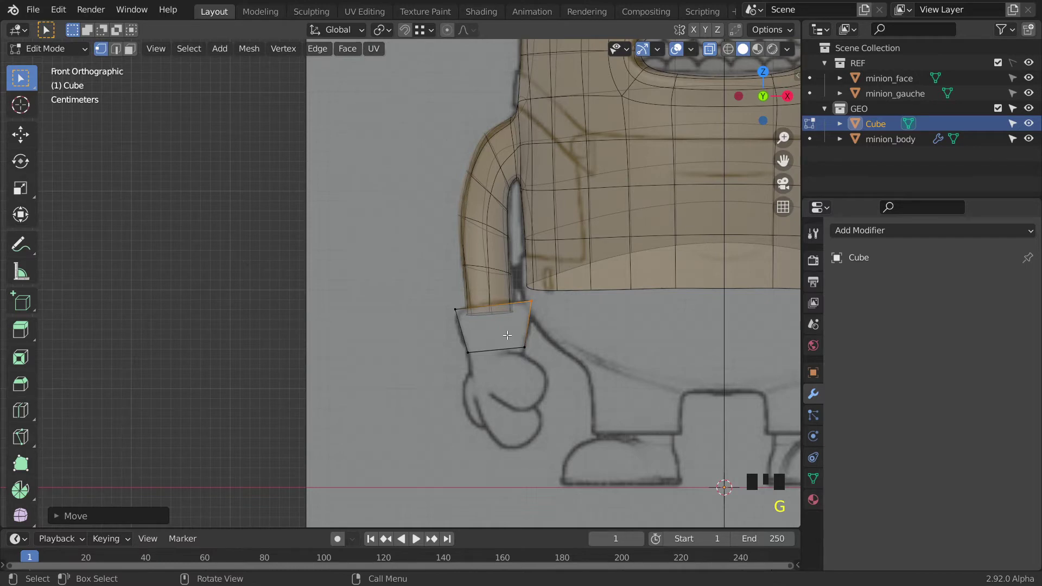
Step: In right side view, move the cuff's lower front and back corners onto the side reference outline
left_click(740, 97)
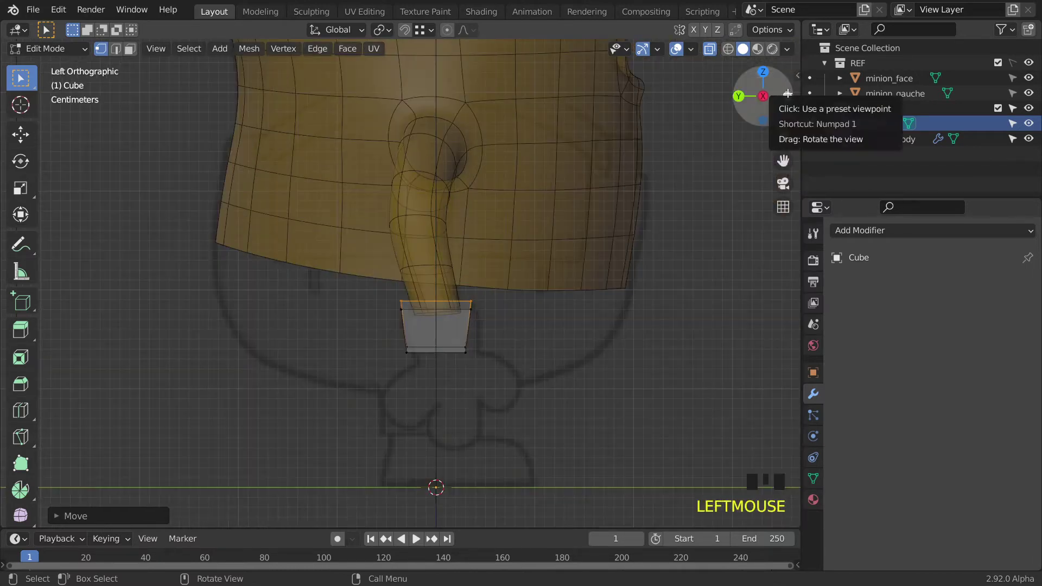
left_click(763, 96)
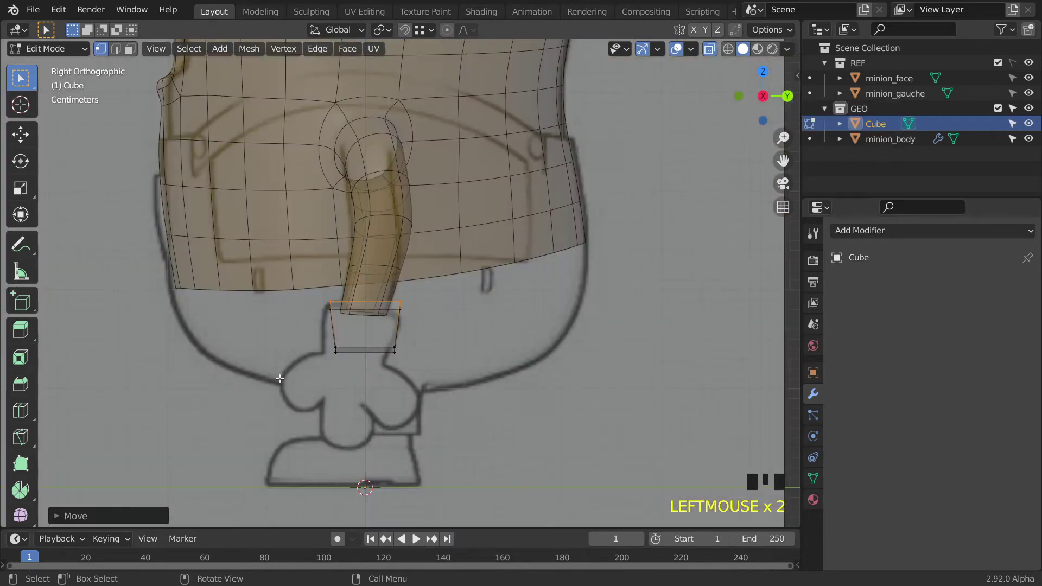
left_click(358, 358)
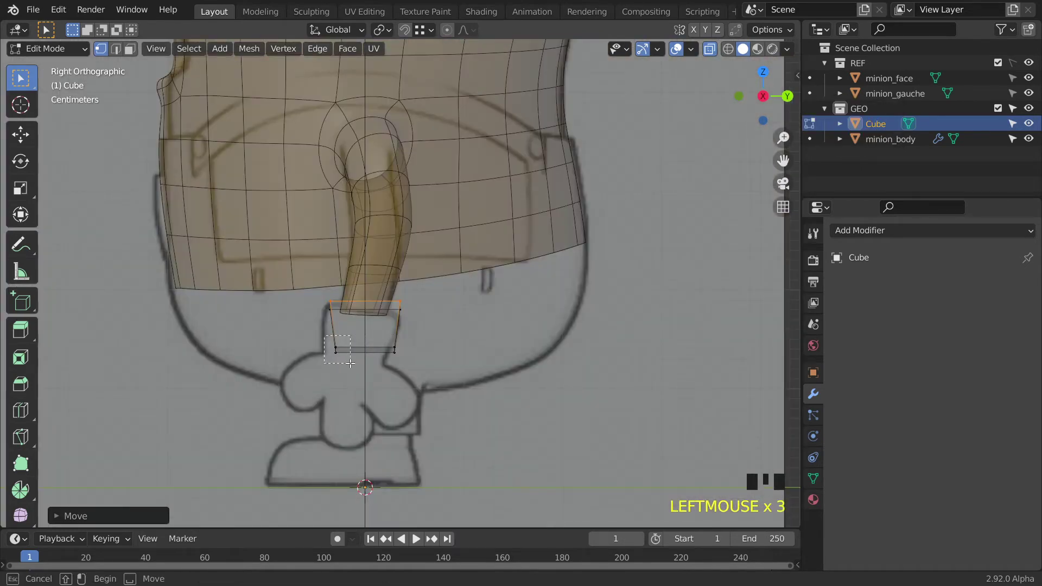
left_click_drag(351, 363, 379, 343)
key("g")
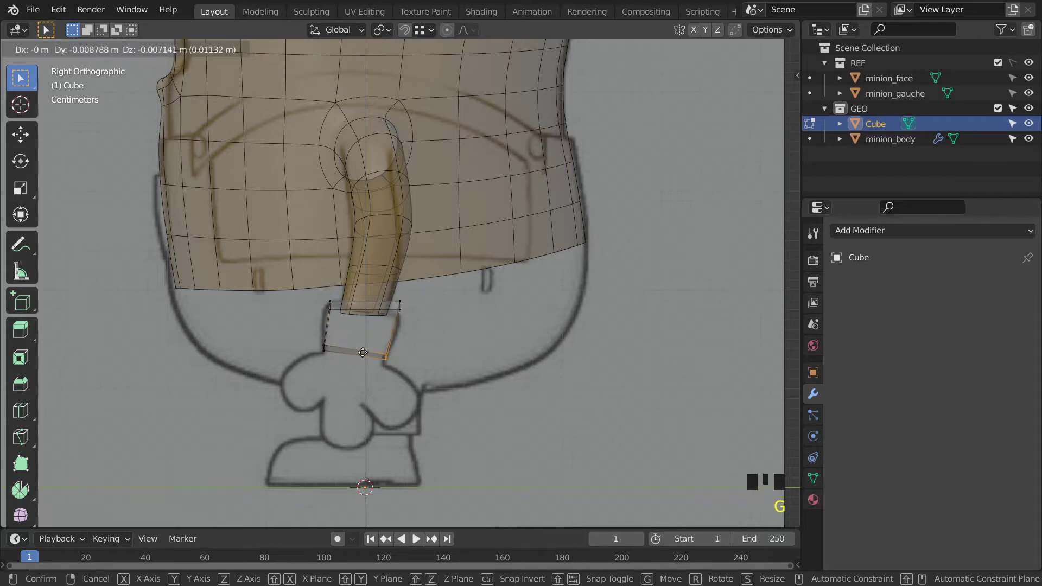
left_click(367, 351)
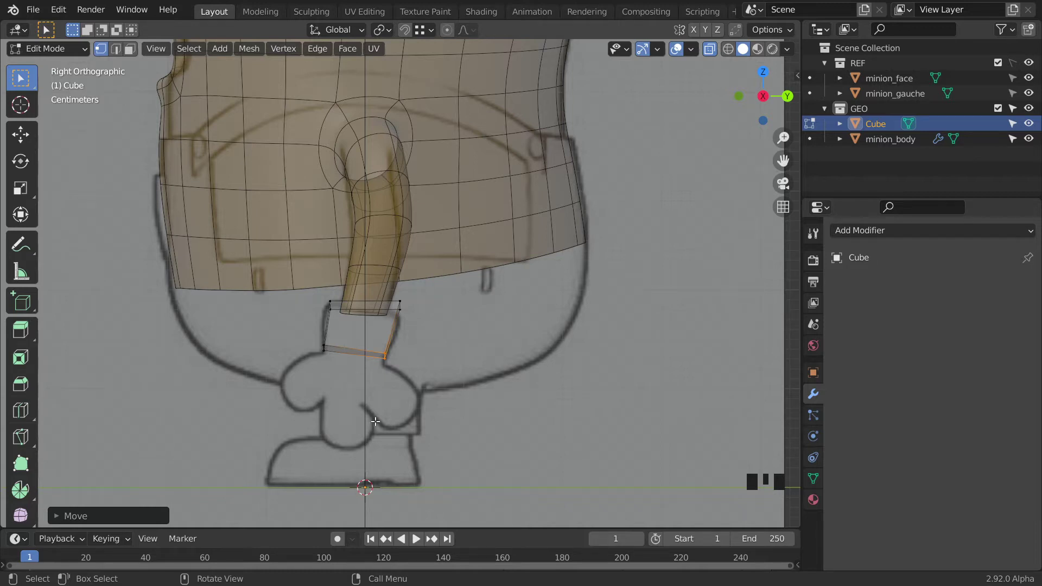
Step: Select the cuff's bottom vertices and extrude them down into the palm area in side view
key("ctrl+r")
right_click(364, 319)
left_click_drag(313, 341, 401, 373)
left_click_drag(309, 332, 414, 369)
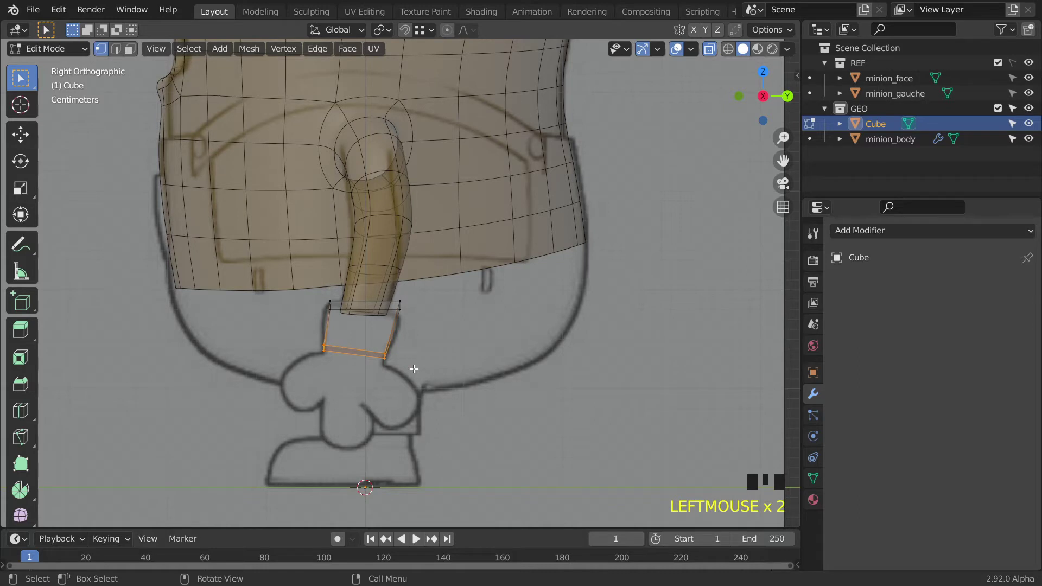
key("e")
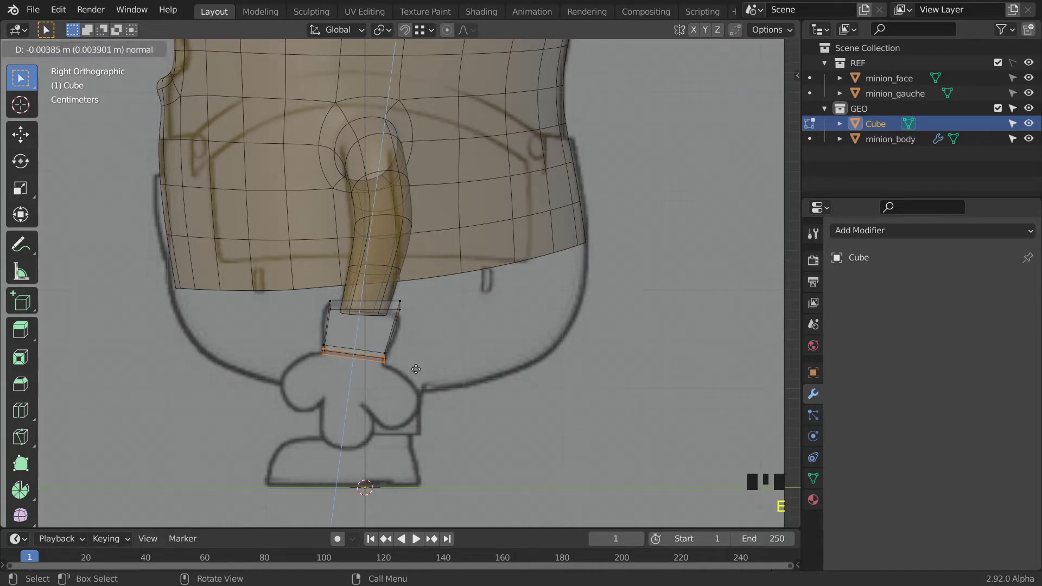
left_click(434, 416)
key("e")
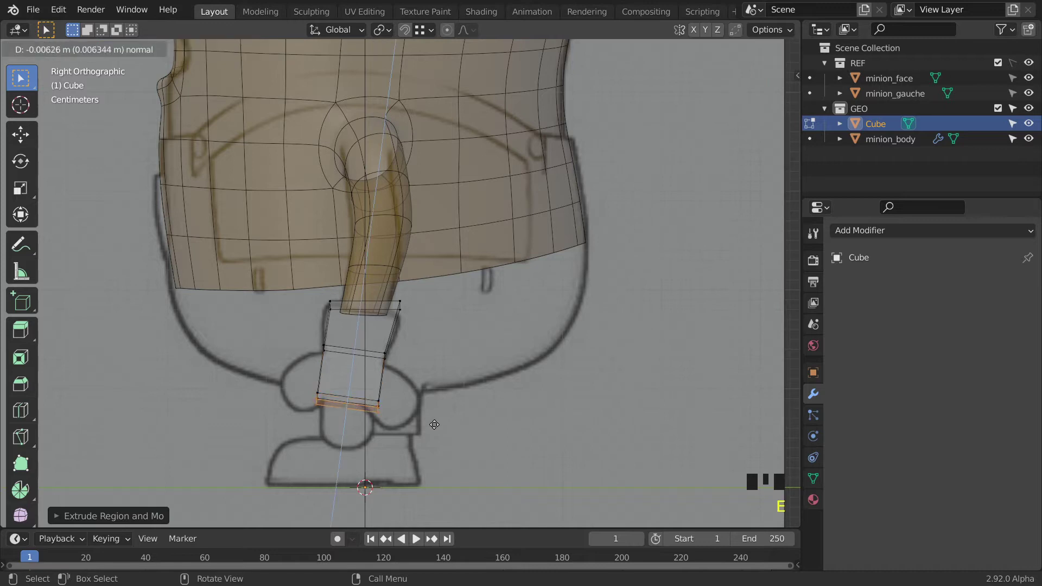
left_click(433, 424)
key("ctrl+z")
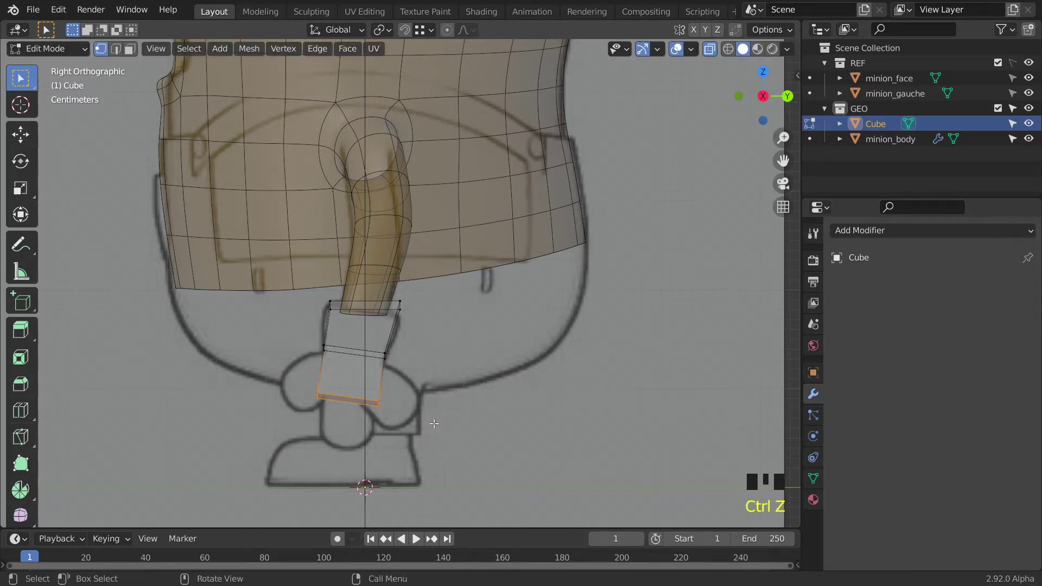
Step: Shift the extruded palm end straight below the cuff, and raise its back corner by about 0.04 m to the top of the finger outline
key("g")
left_click(348, 389)
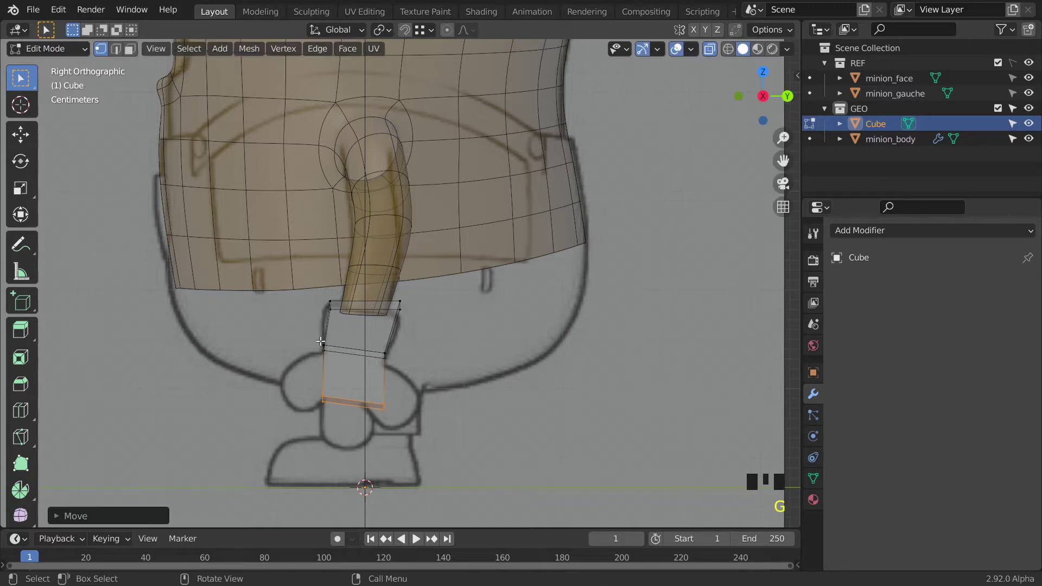
left_click(388, 404)
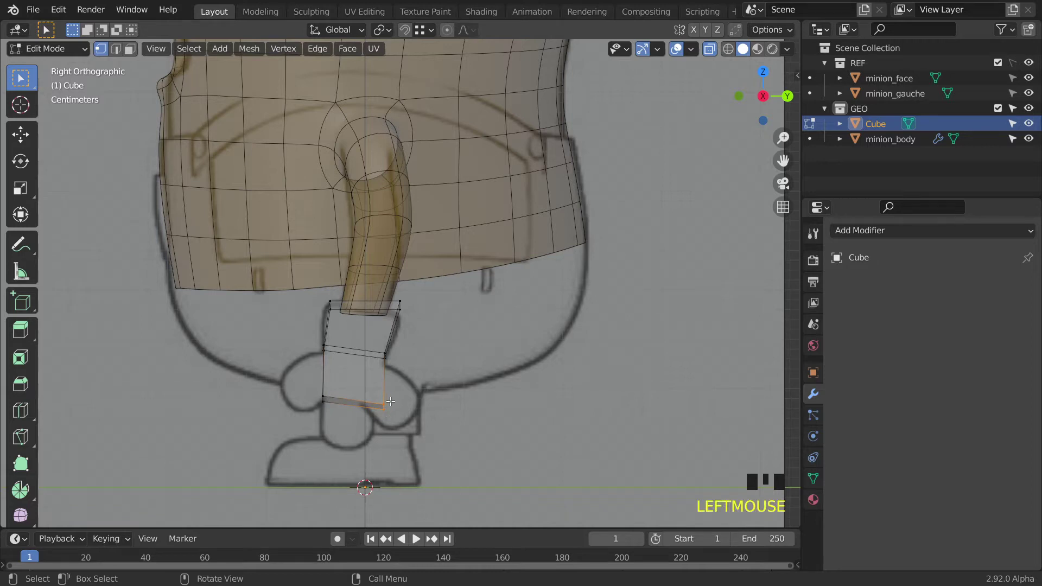
key("g")
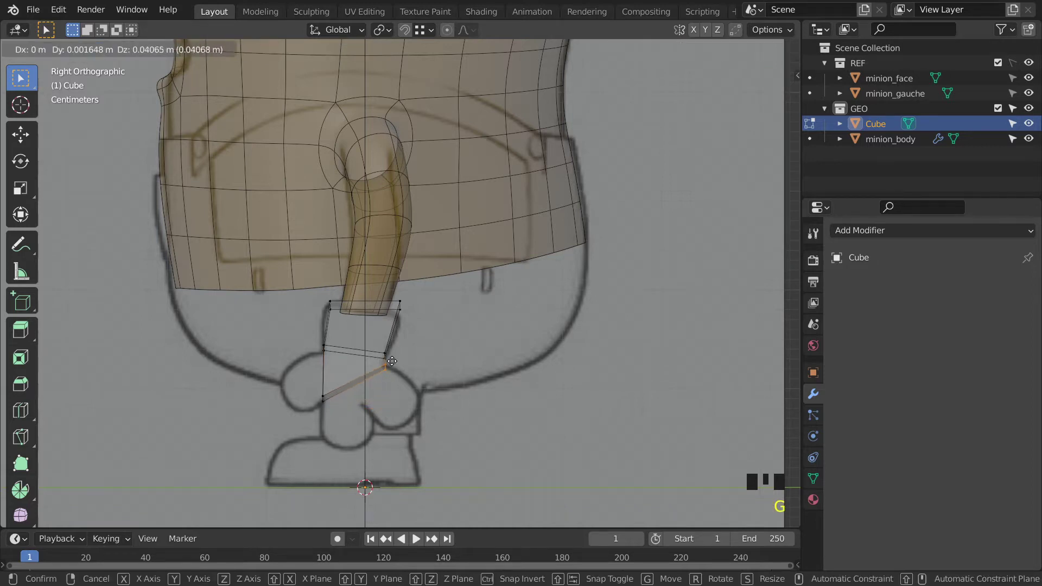
left_click(392, 361)
Step: In side view, nudge the wrist's front and back vertices and the palm's back corner into line with the glove outline
left_click(325, 357)
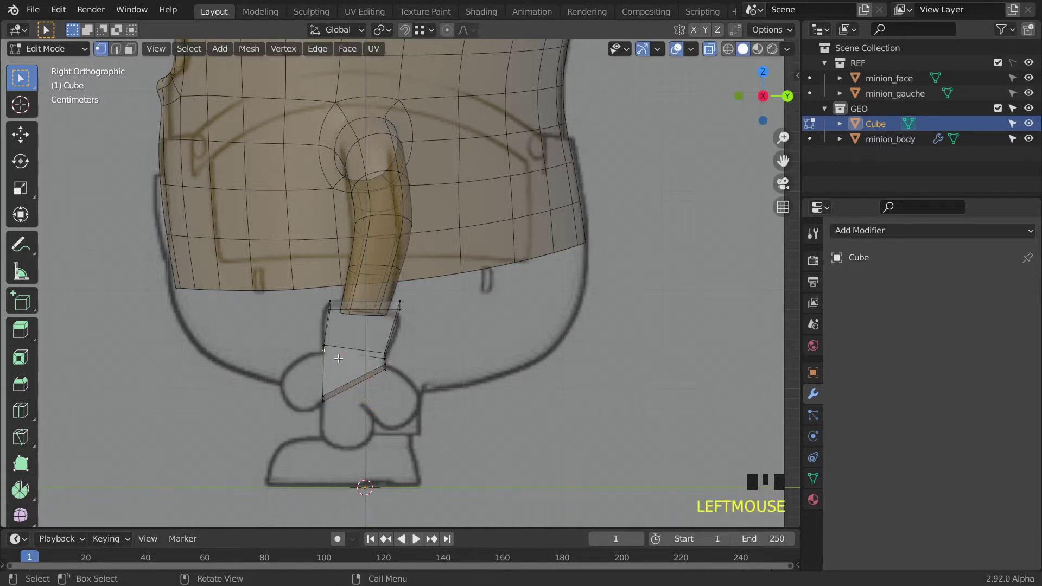
key("g")
left_click(340, 354)
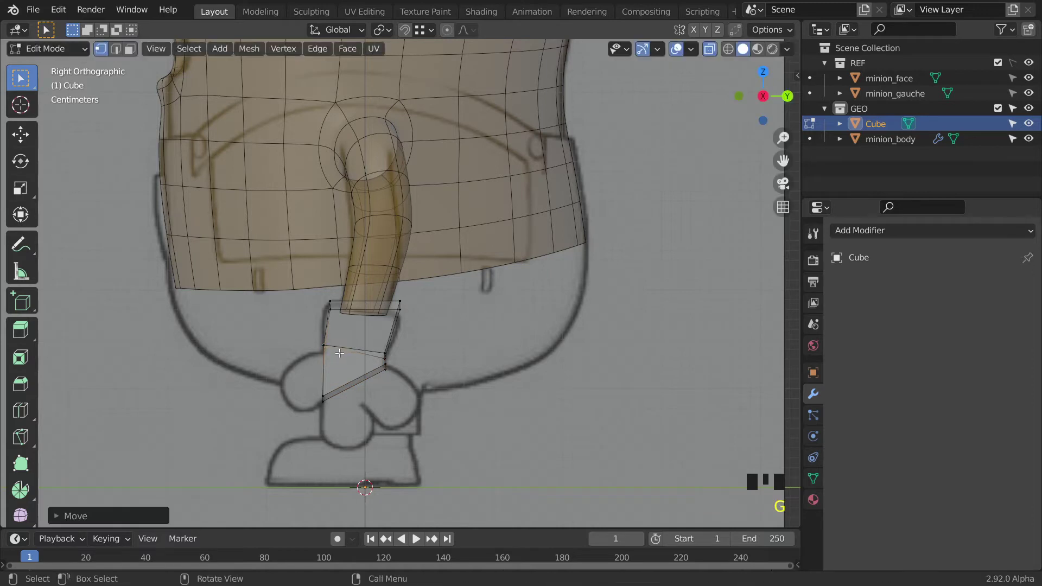
left_click(387, 364)
key("g")
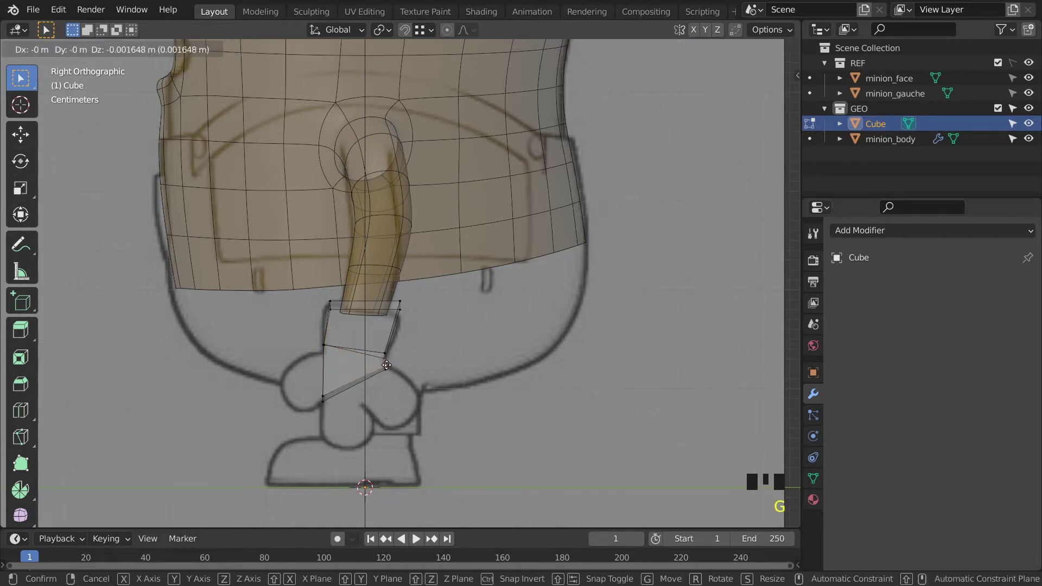
left_click(387, 368)
left_click(390, 357)
key("g")
left_click(390, 354)
Step: Lower the cuff's upper back corner and nudge the palm's lower front corner to match the side outline
left_click_drag(415, 296, 382, 317)
key("g")
left_click(386, 332)
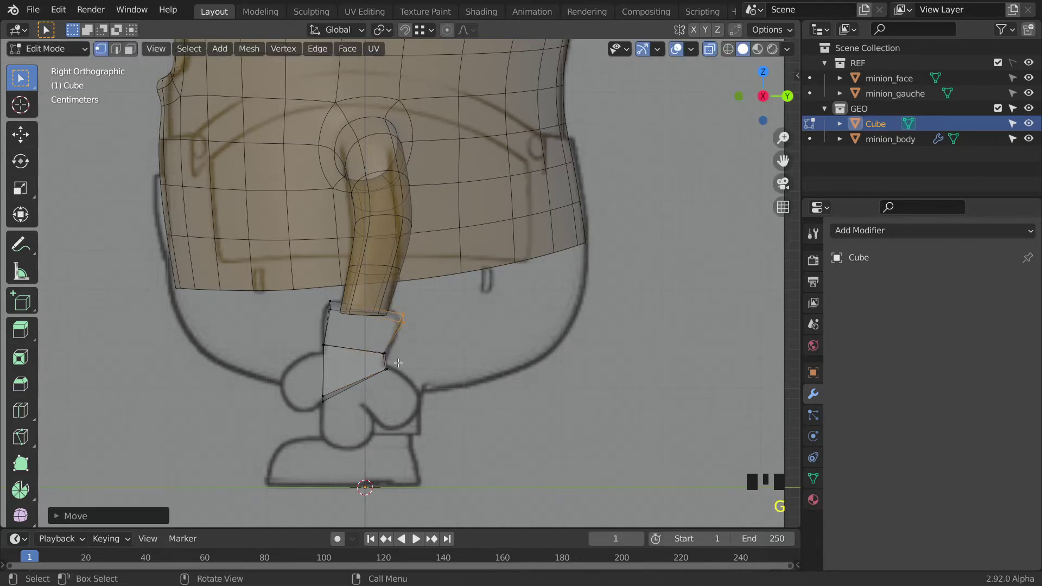
left_click(318, 399)
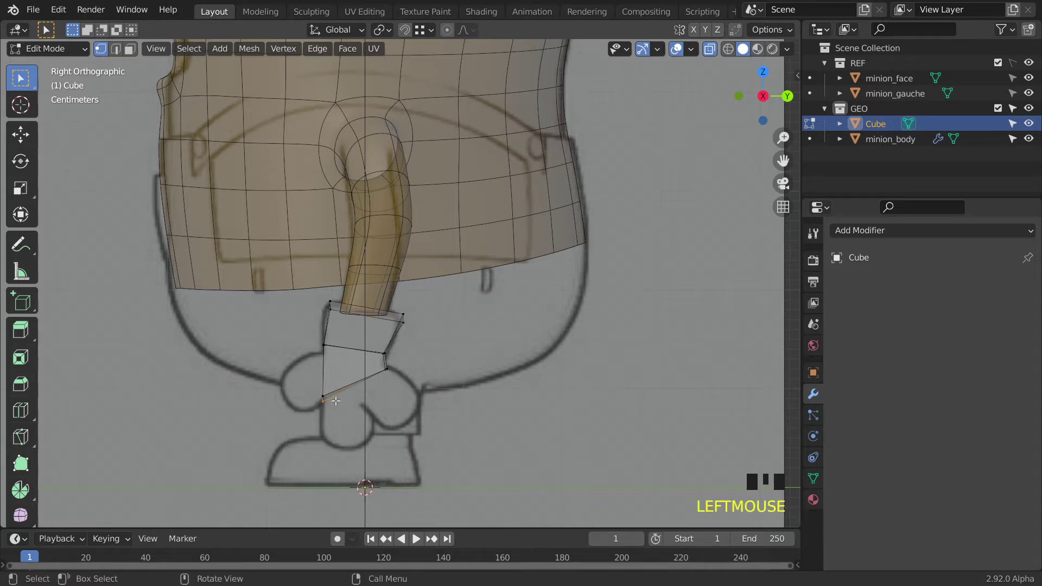
key("g")
left_click(363, 397)
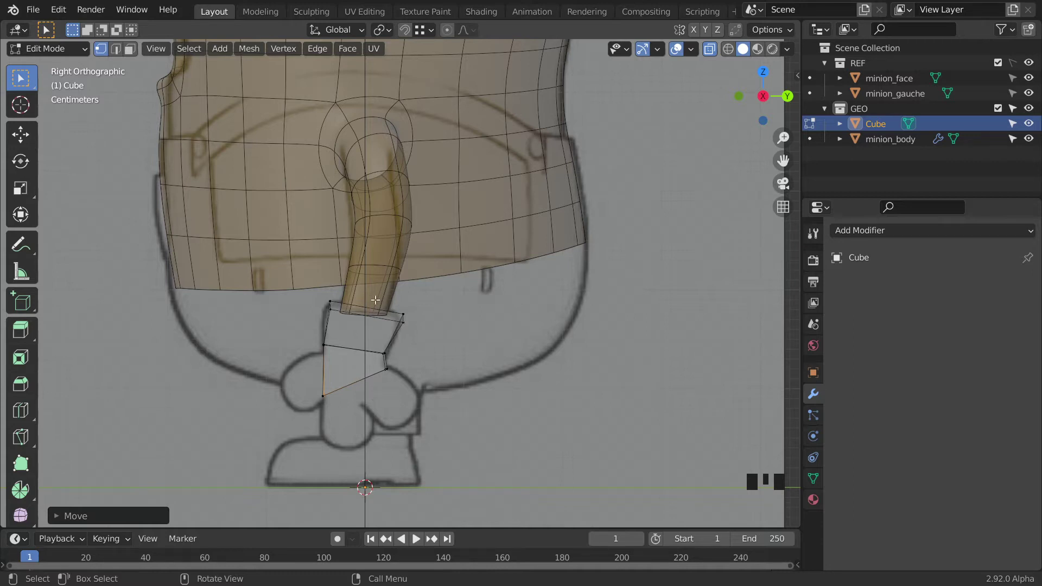
Step: Add a vertical loop cut through the middle of the cuff and palm, between their front and back sides
key("ctrl")
key("ctrl+r")
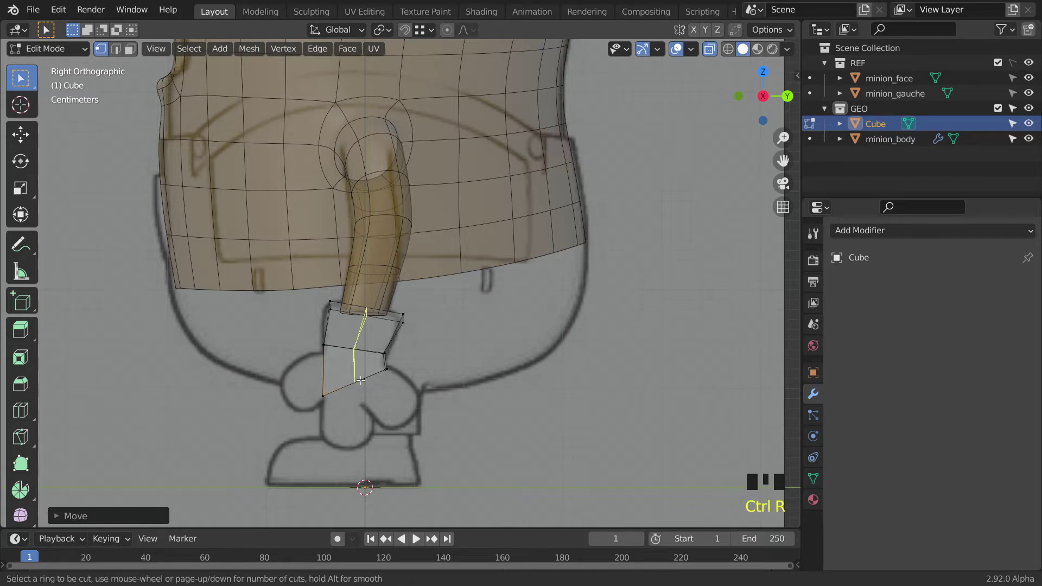
left_click(361, 381)
left_click(361, 380)
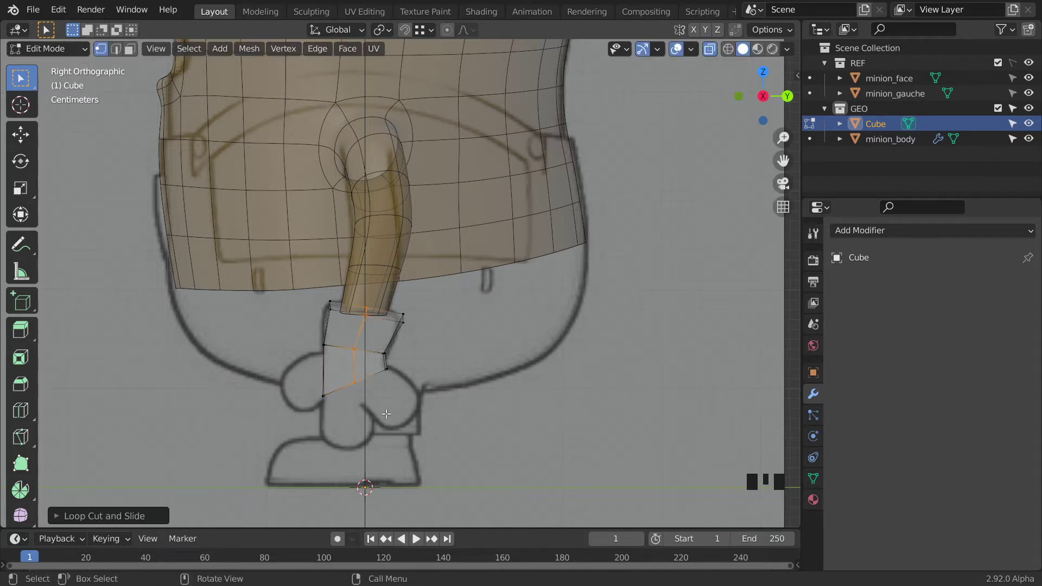
Step: Extrude the palm's front face forward twice in right side view to form the front finger's two segments
middle_click_drag(384, 414, 548, 396)
scroll(410, 405, "down", 2)
scroll(488, 384, "up", 3)
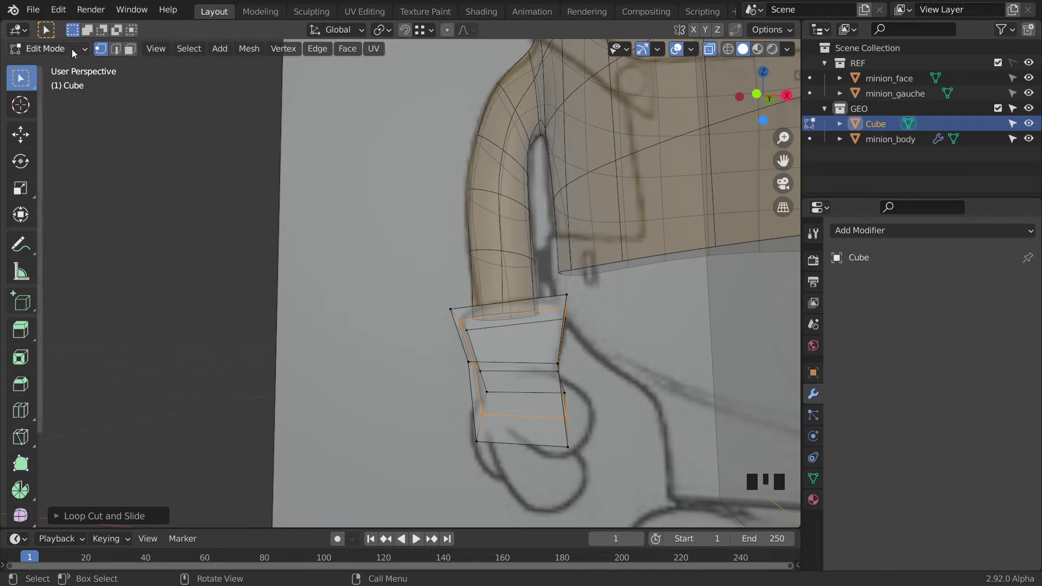
left_click(130, 49)
scroll(558, 380, "down", 2)
middle_click_drag(558, 380, 514, 384)
scroll(538, 363, "up", 2)
left_click(501, 382)
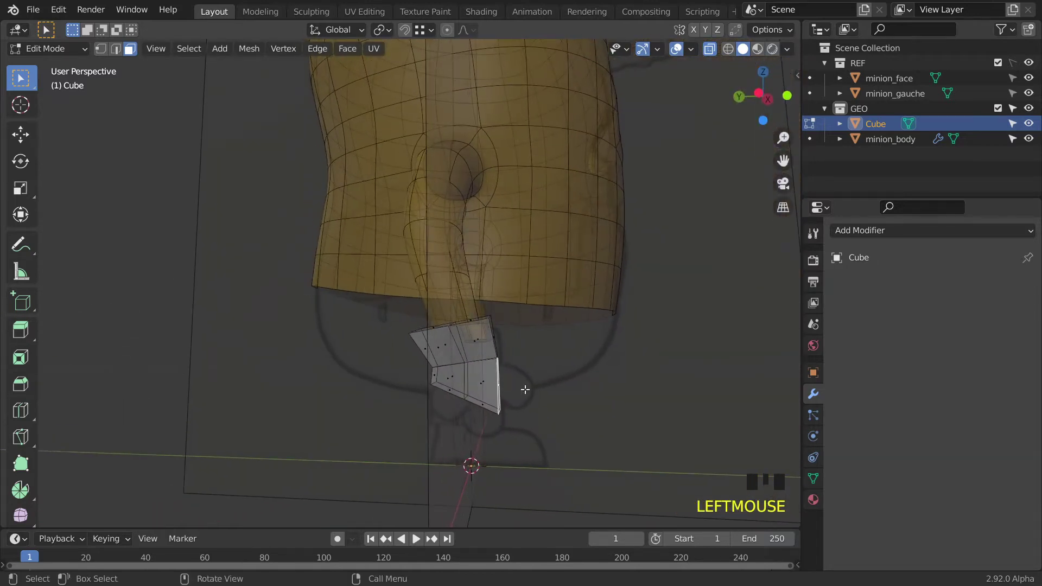
key("shift+KP_3")
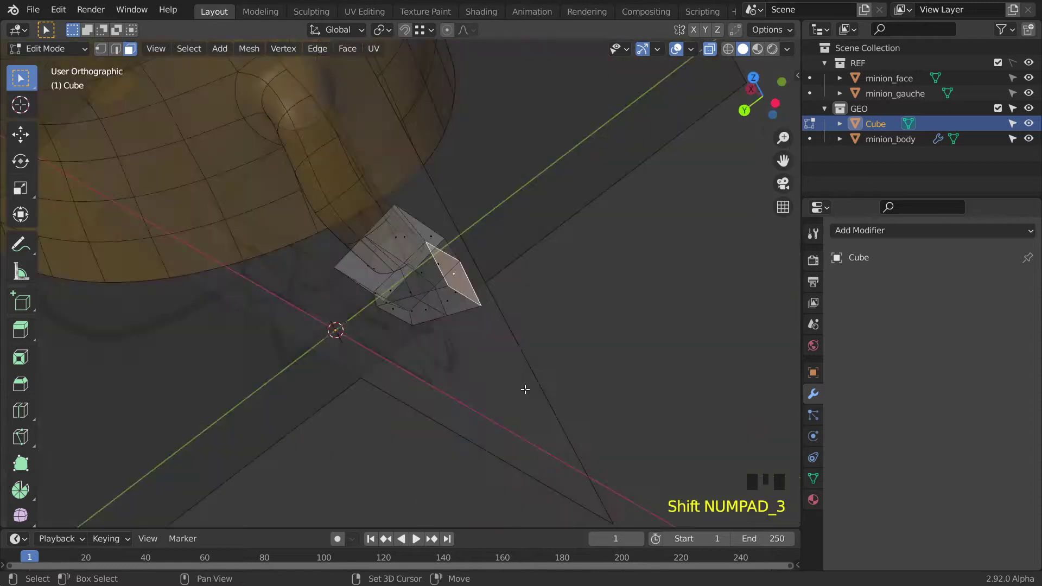
key("ctrl+KP_3")
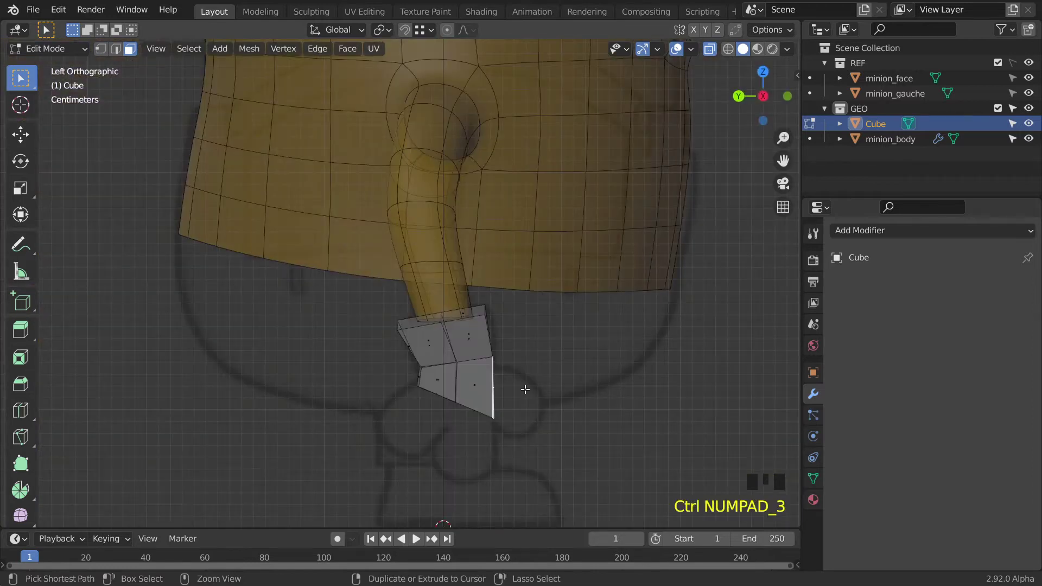
key("ctrl+KP_3")
key("KP_3")
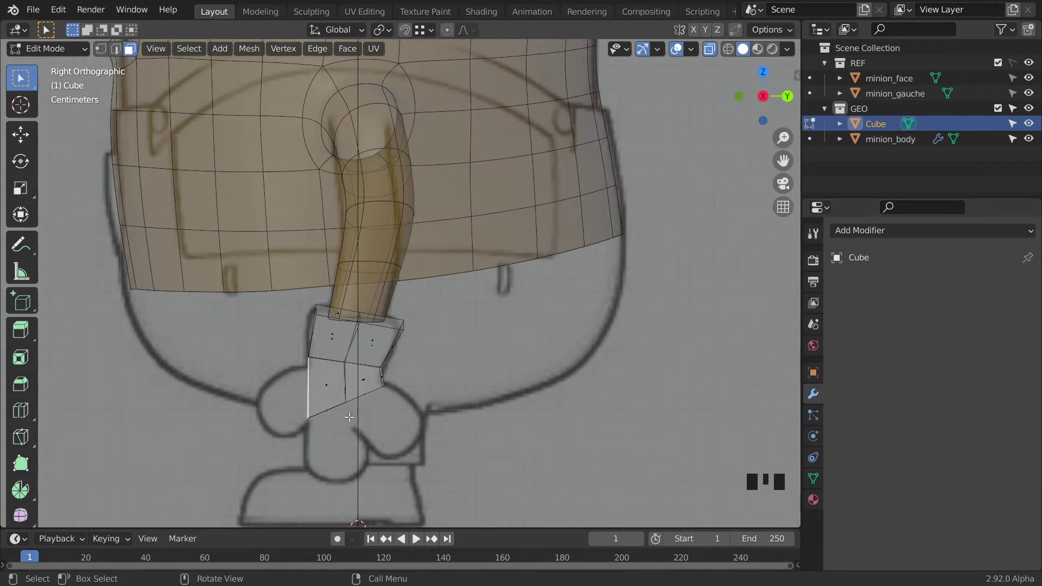
key("e")
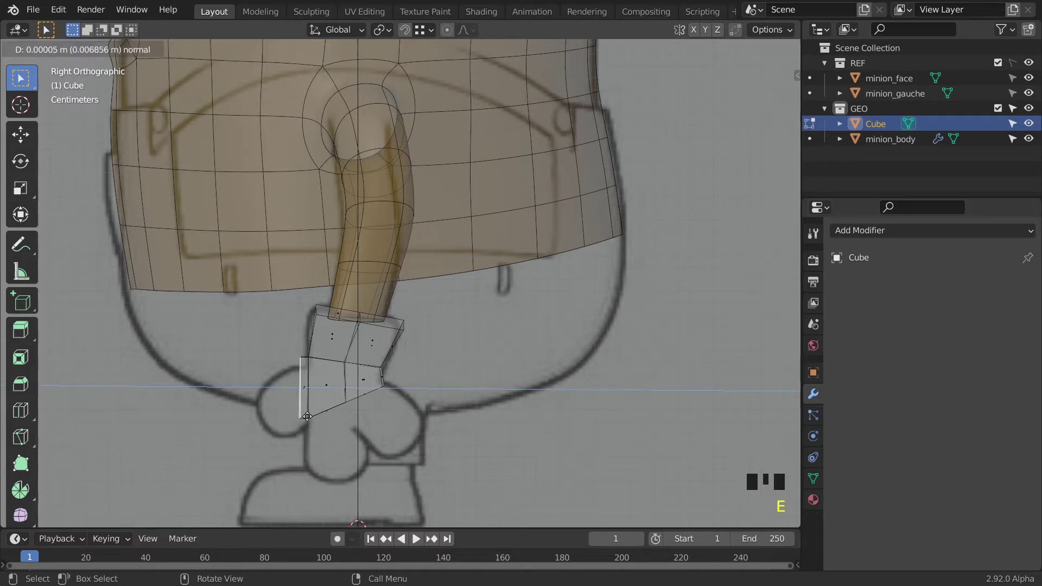
left_click(277, 422)
key("e")
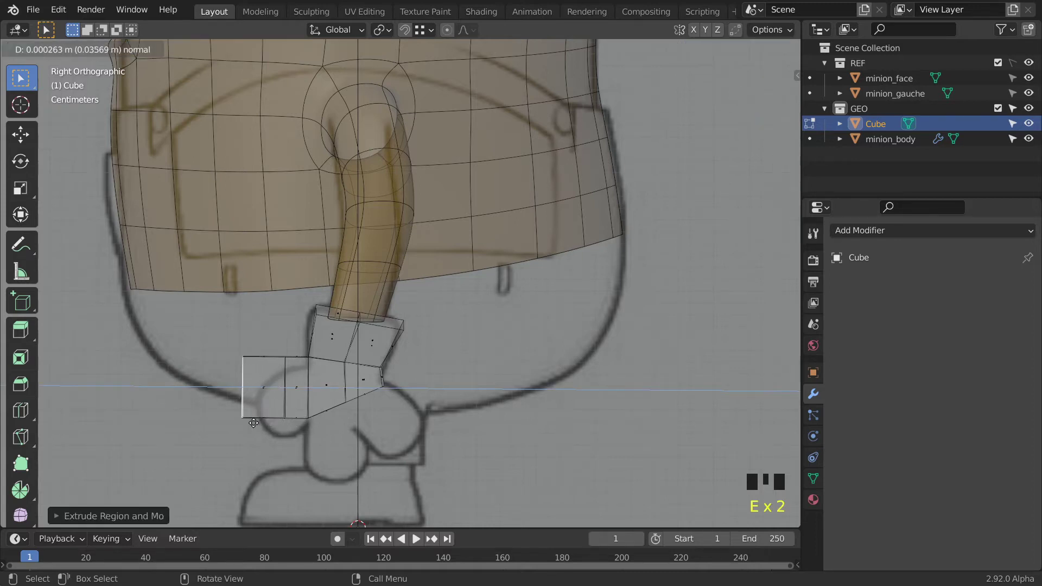
left_click(250, 422)
Step: Move the lower and upper vertices of the front finger's middle section onto the finger outline in side view
key("1")
left_click(256, 357)
left_click(283, 418)
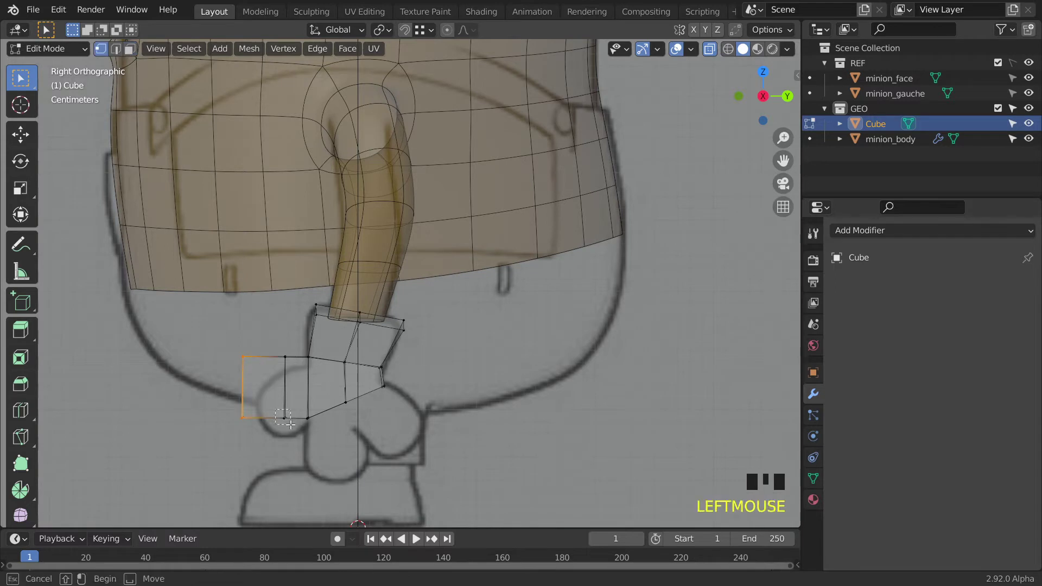
key("g")
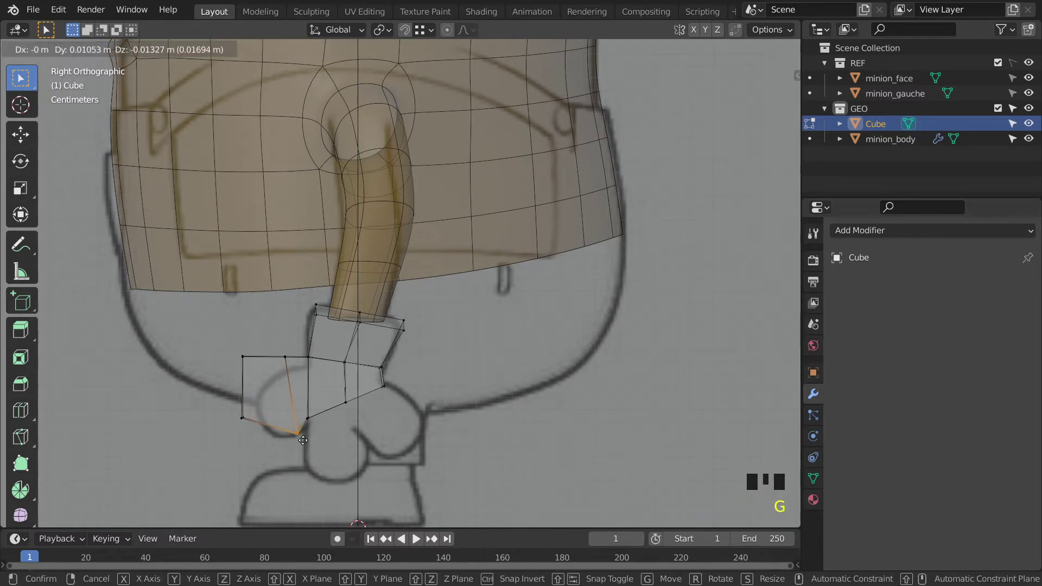
left_click(303, 439)
left_click(290, 369)
key("g")
left_click(287, 382)
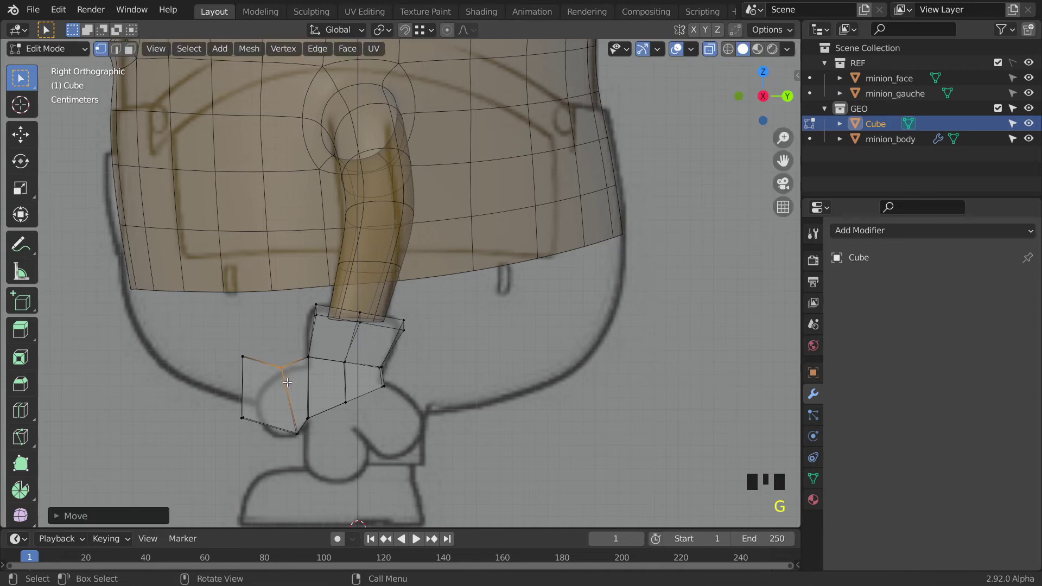
Step: Pull the upper and lower vertices of the front finger's tip in onto the rounded end of the side outline
left_click(227, 341)
key("g")
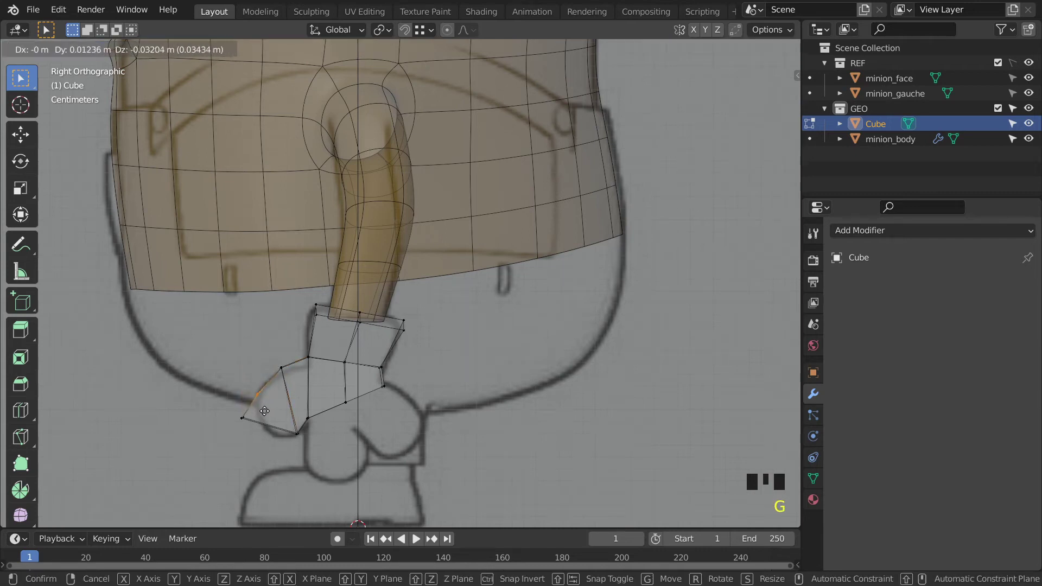
left_click(263, 417)
left_click_drag(235, 414, 252, 438)
key("g")
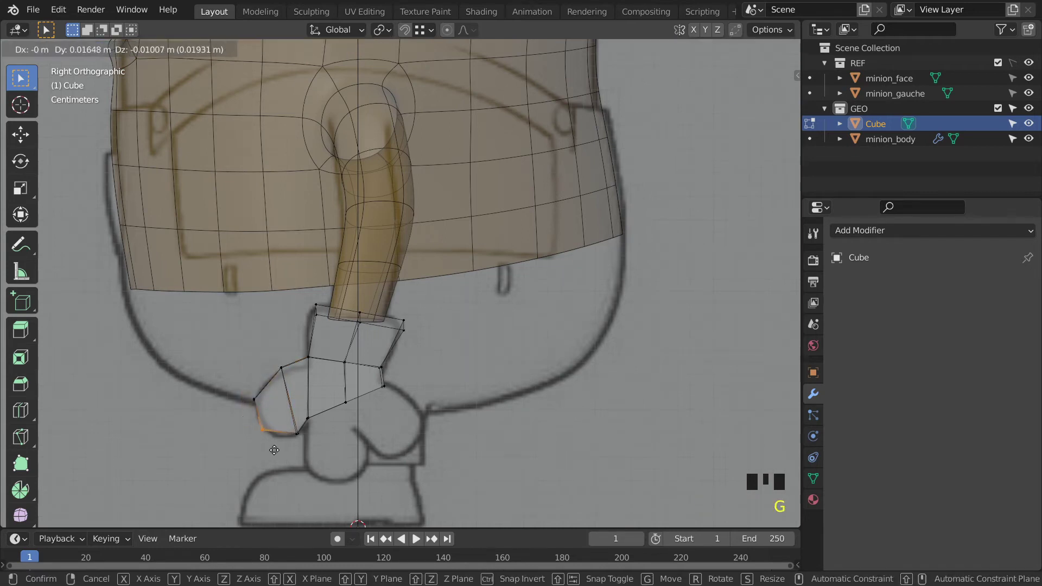
left_click(284, 454)
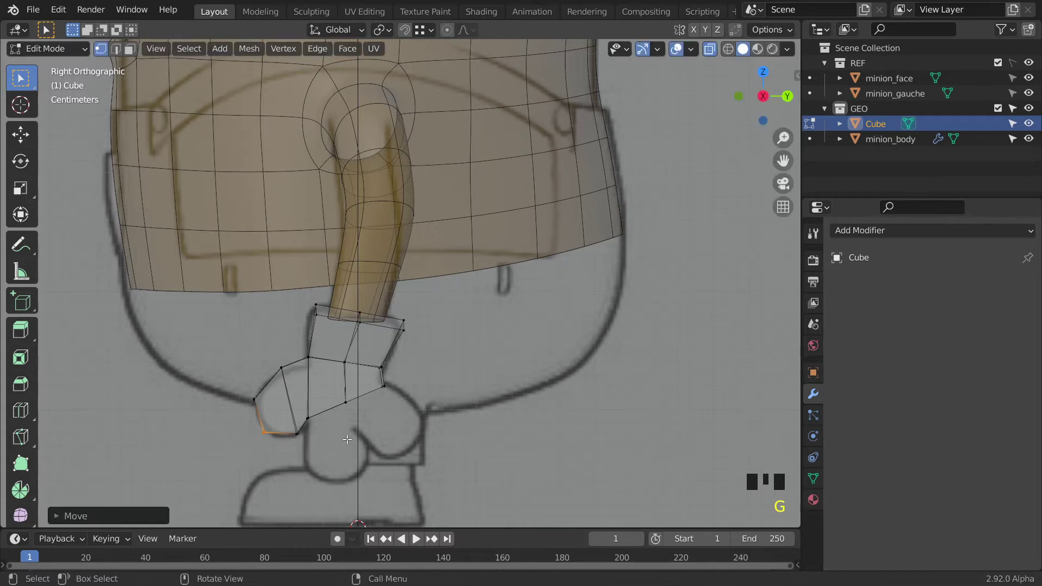
Step: Shift the front finger's middle edge loop about 0.009 m toward the body in front view and rotate it slightly
scroll(357, 423, "up", 1)
middle_click_drag(357, 423, 544, 442)
scroll(380, 418, "down", 2)
middle_click(543, 443)
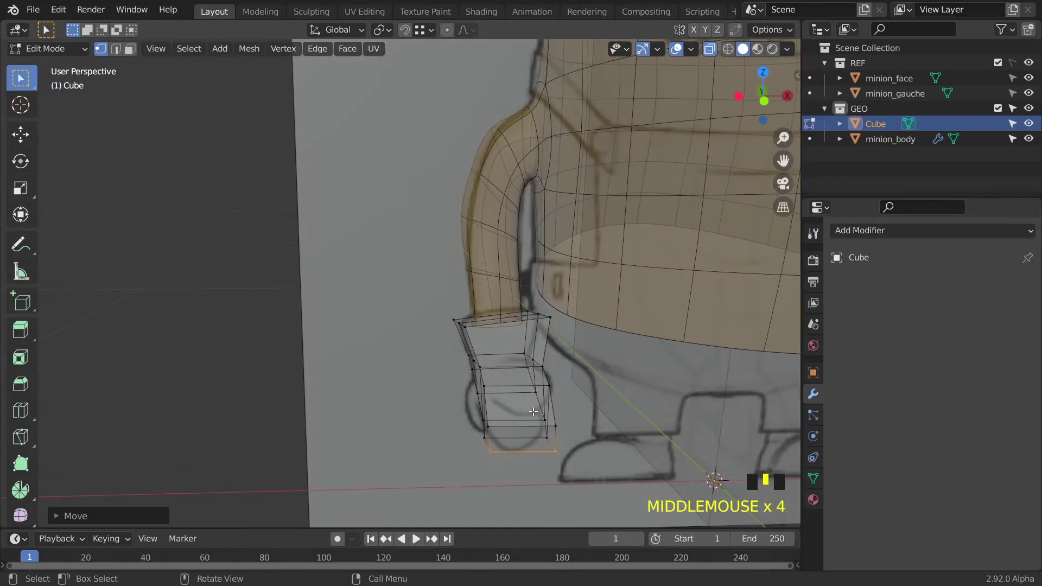
left_click(487, 386, "alt")
middle_click_drag(488, 386, 500, 374)
key("KP_1")
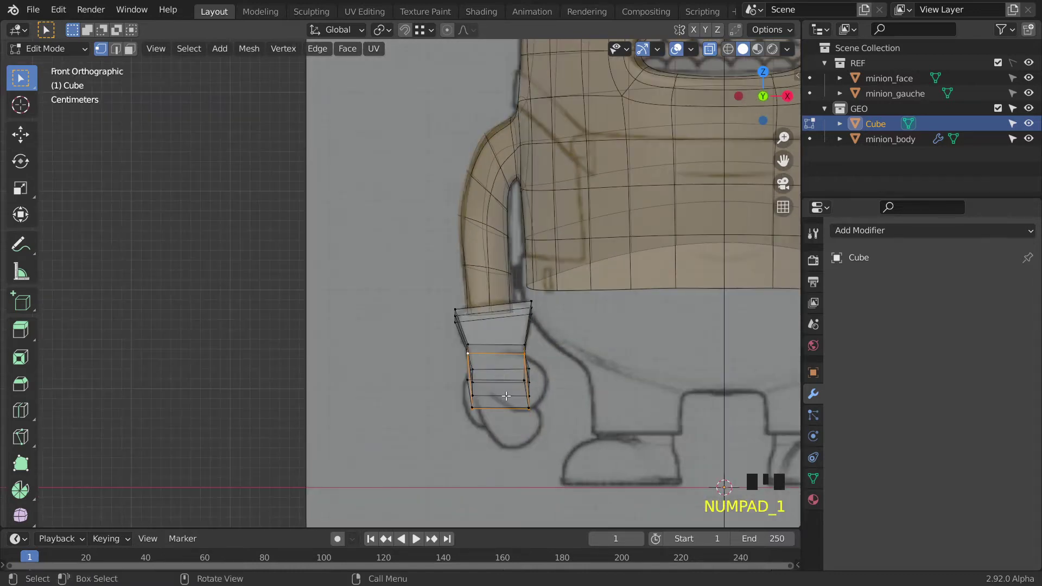
key("g")
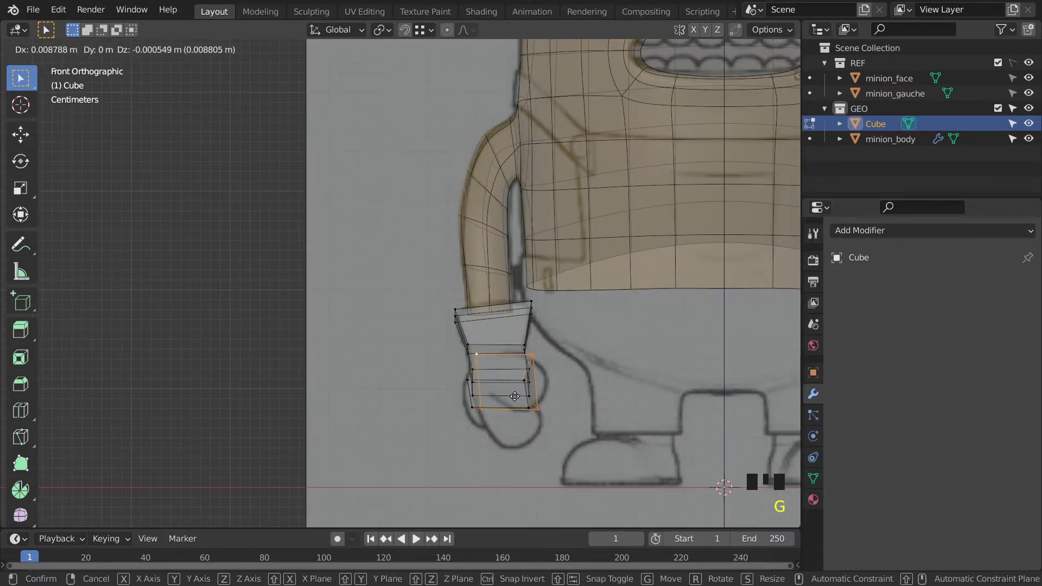
left_click(514, 396)
middle_click_drag(515, 396, 506, 516)
key("r")
left_click(543, 441)
Step: Move the front finger's tip toward the body, then rotate it and scale it to follow the finger's bend
left_click_drag(514, 463, 424, 433)
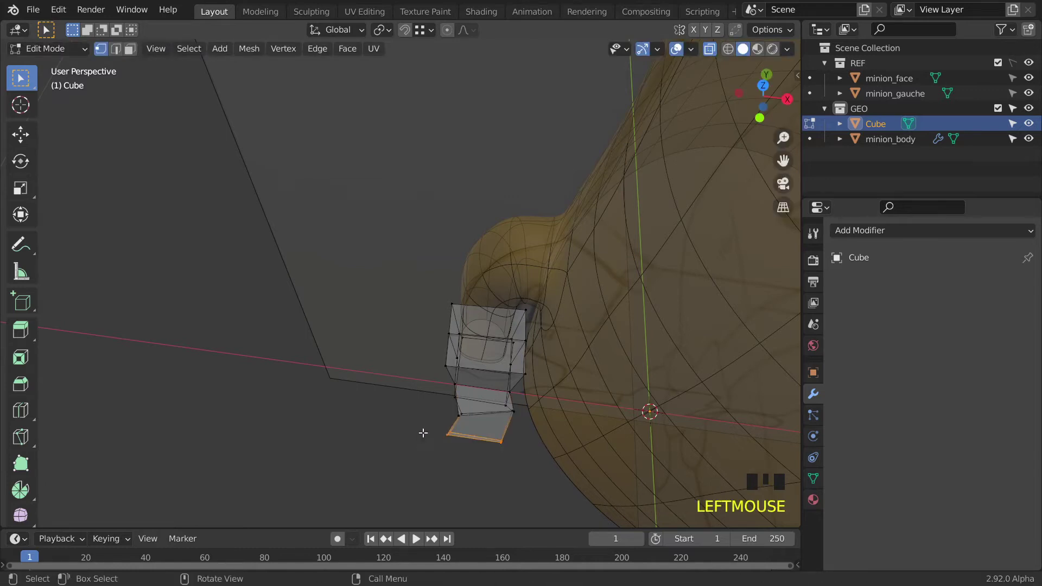
key("g")
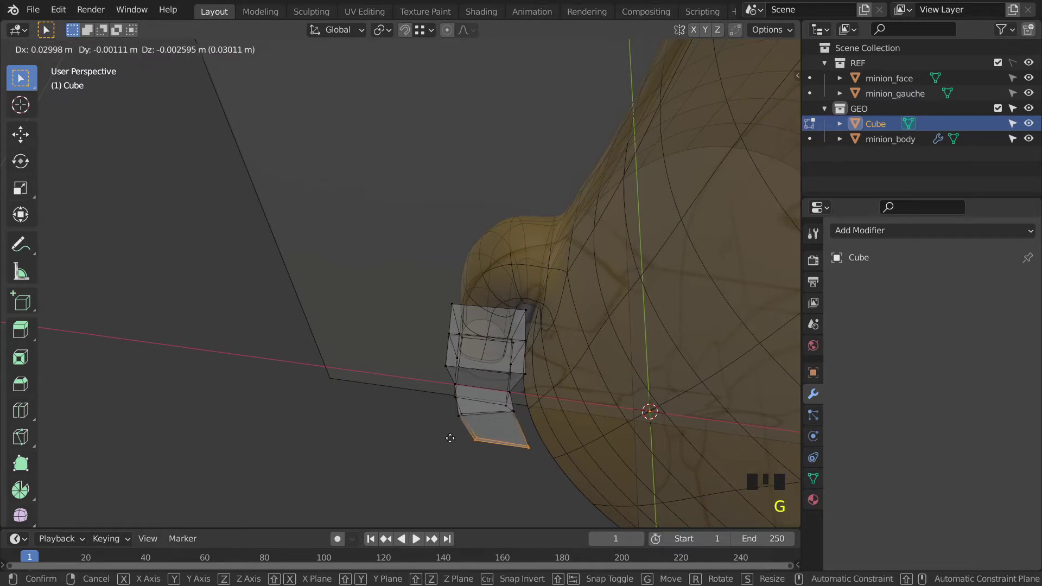
left_click(447, 437)
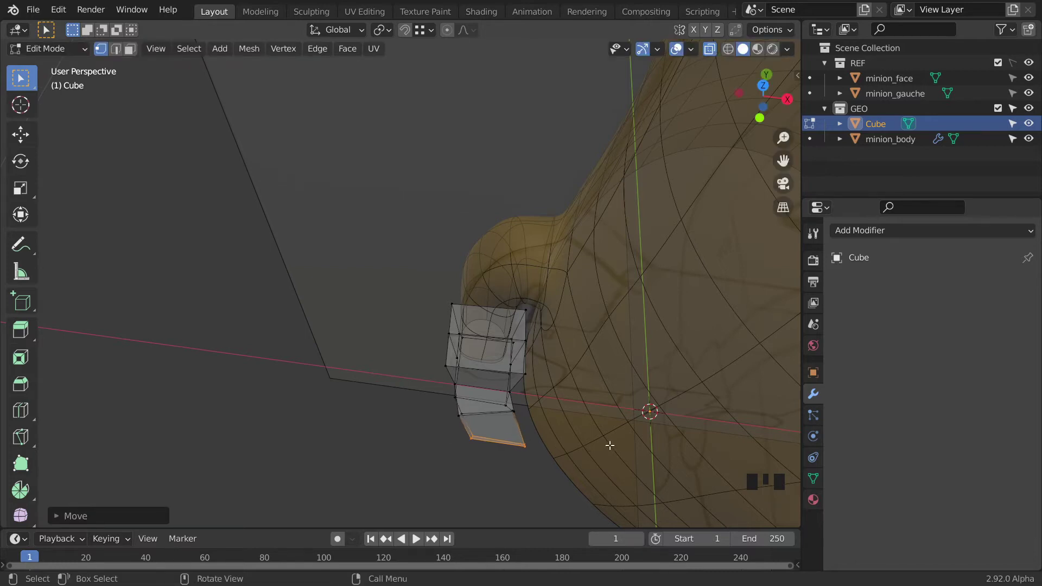
key("r")
left_click(589, 406)
key("s")
left_click(573, 416)
Step: Move the upper vertex of the front finger's middle loop slightly forward to round the finger
middle_click_drag(574, 416, 709, 282)
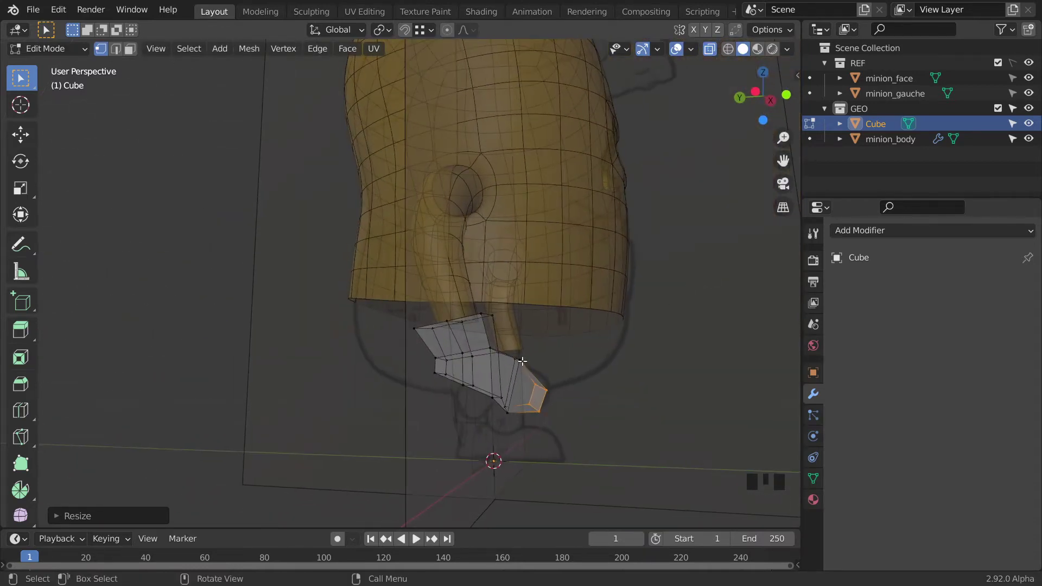
left_click(510, 350)
middle_click_drag(510, 350, 514, 370)
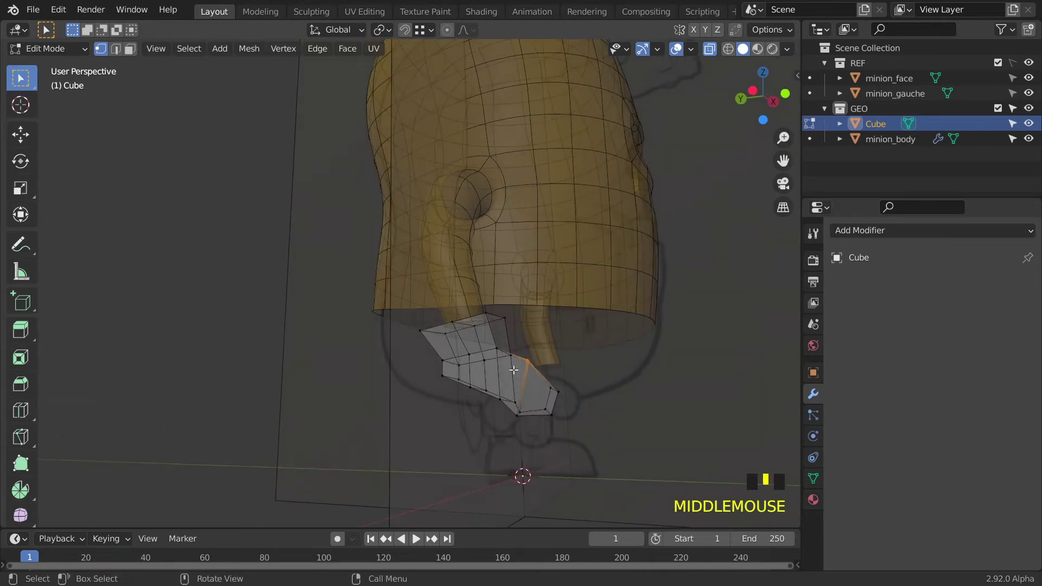
key("g")
left_click(537, 365)
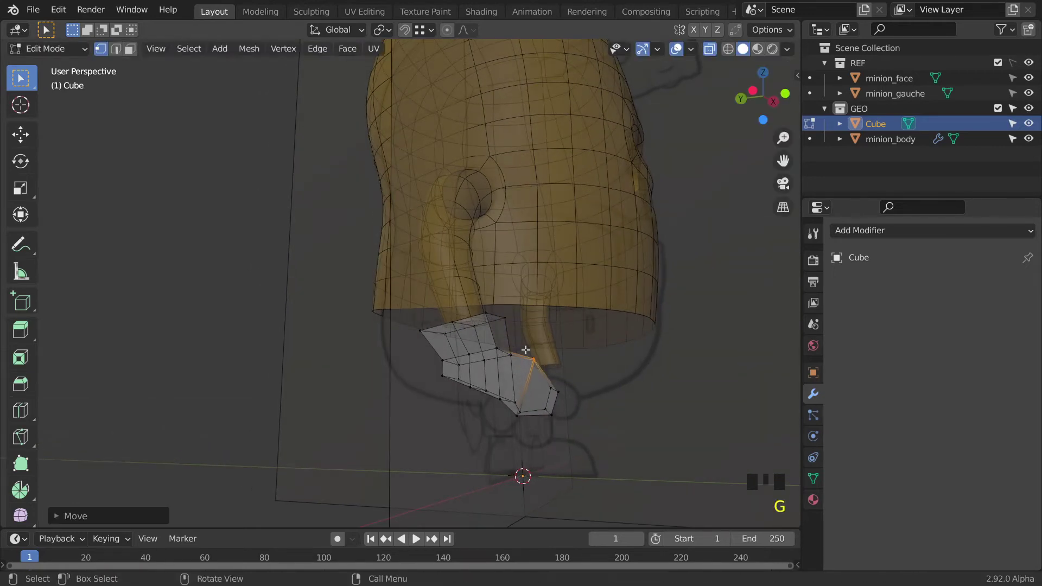
Step: Move the middle vertex on the palm's bottom edge to reshape the underside of the palm
middle_click_drag(550, 404, 485, 398)
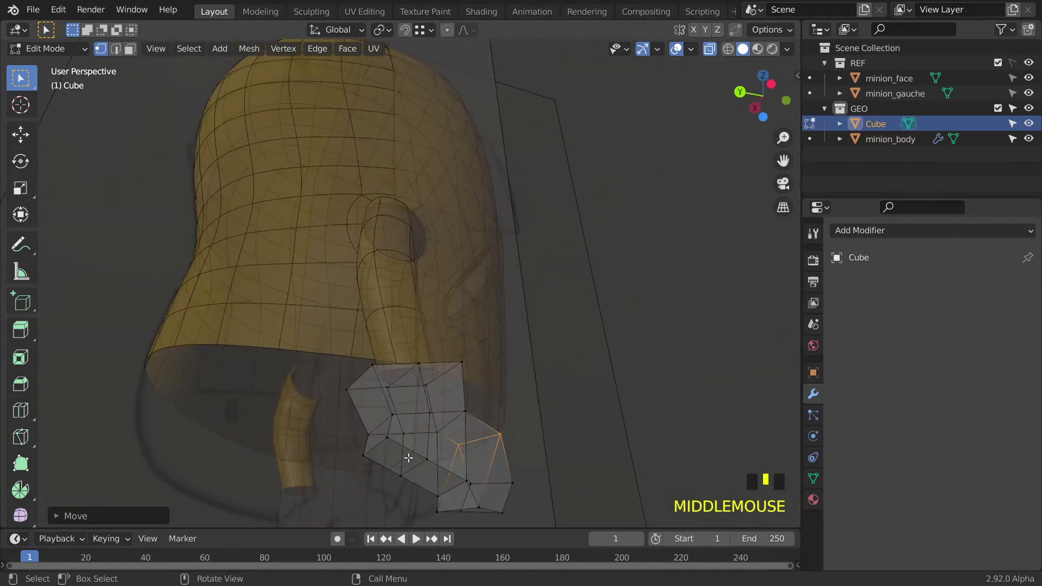
left_click(427, 457)
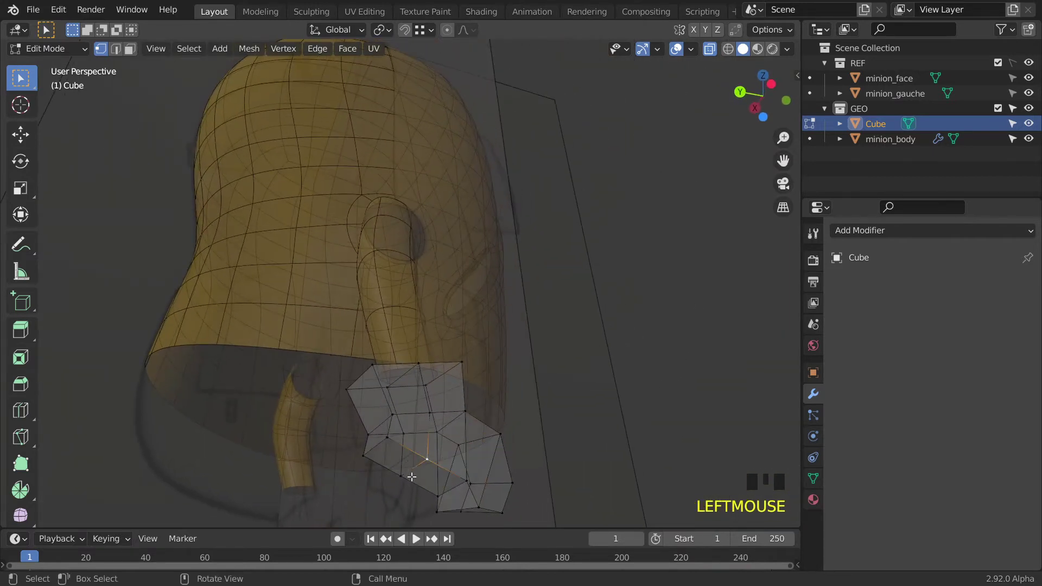
middle_click_drag(409, 480, 493, 452)
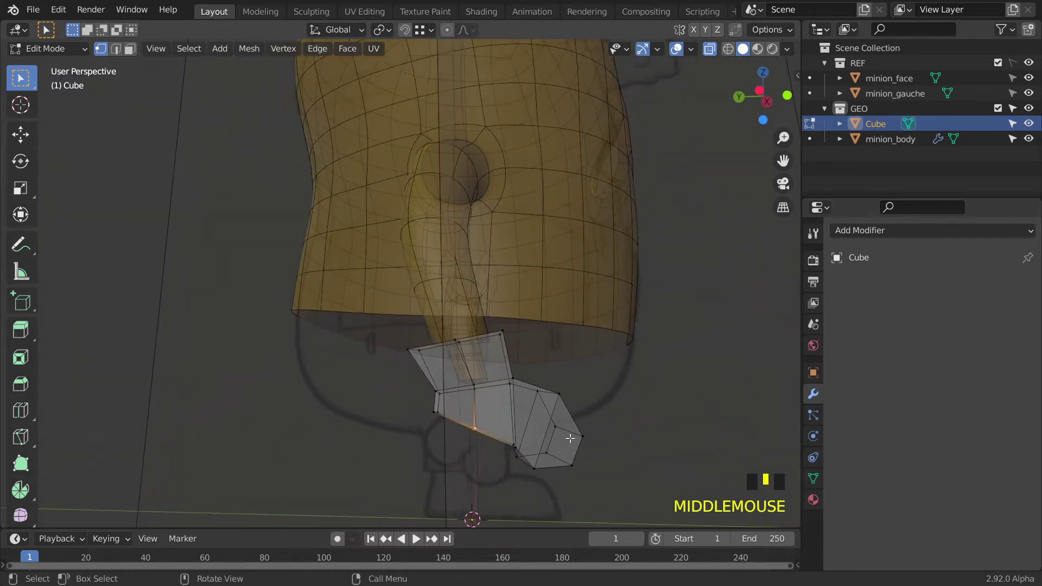
key("g")
left_click(478, 457)
Step: Move the palm's lower body-side vertices about 0.012 m away from the body to narrow the palm
middle_click_drag(478, 456, 489, 510)
scroll(495, 414, "down", 2)
middle_click_drag(496, 414, 559, 422)
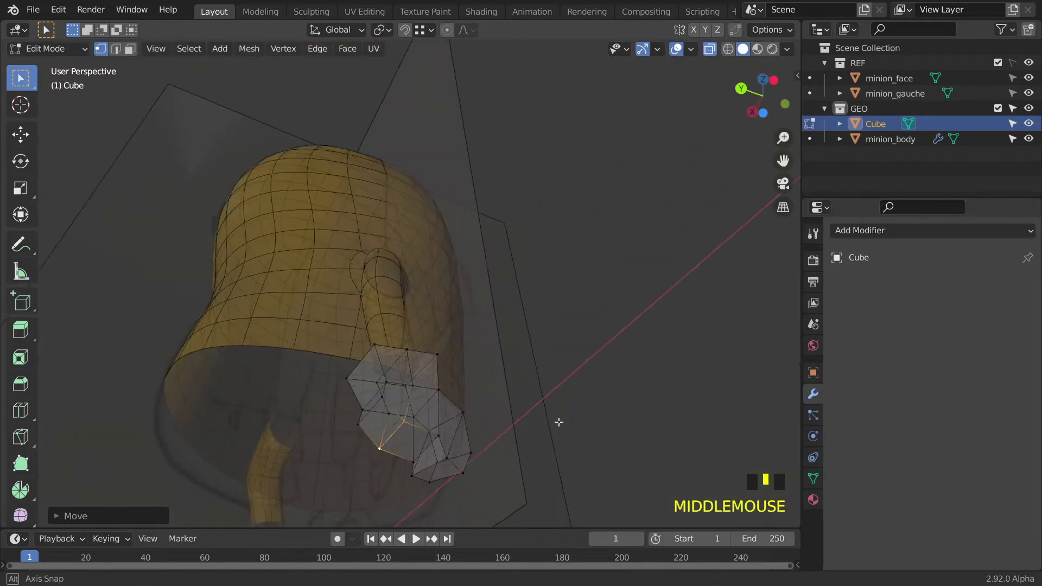
middle_click_drag(410, 437, 210, 83)
left_click(543, 359)
middle_click_drag(542, 359, 515, 370)
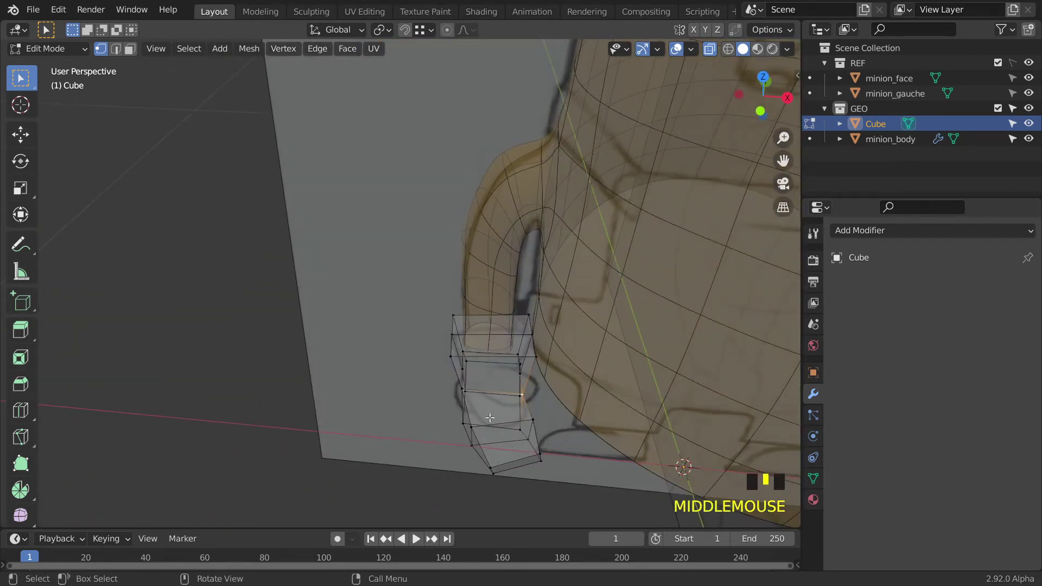
key("g")
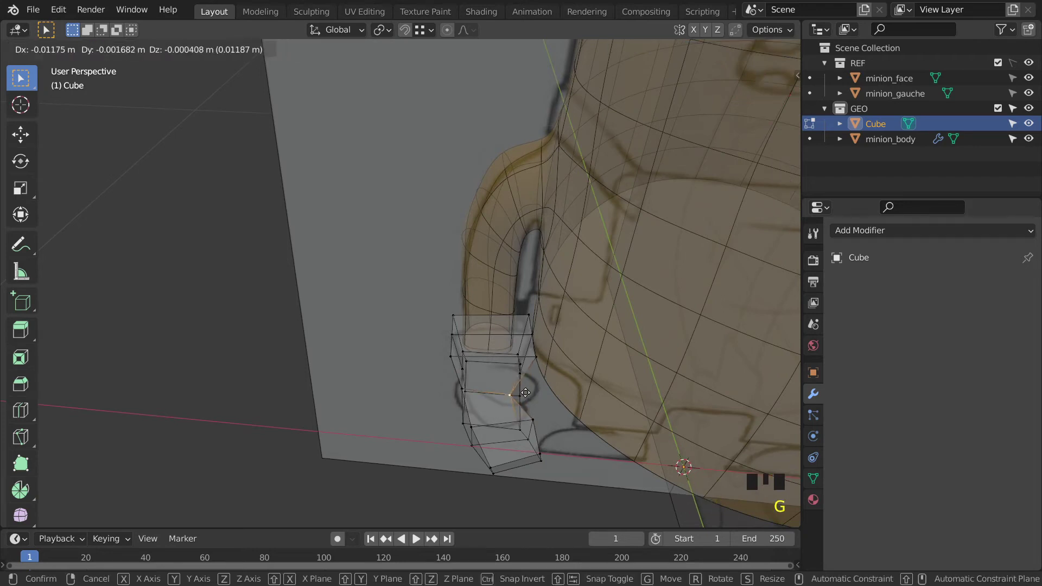
left_click(526, 389)
key("g")
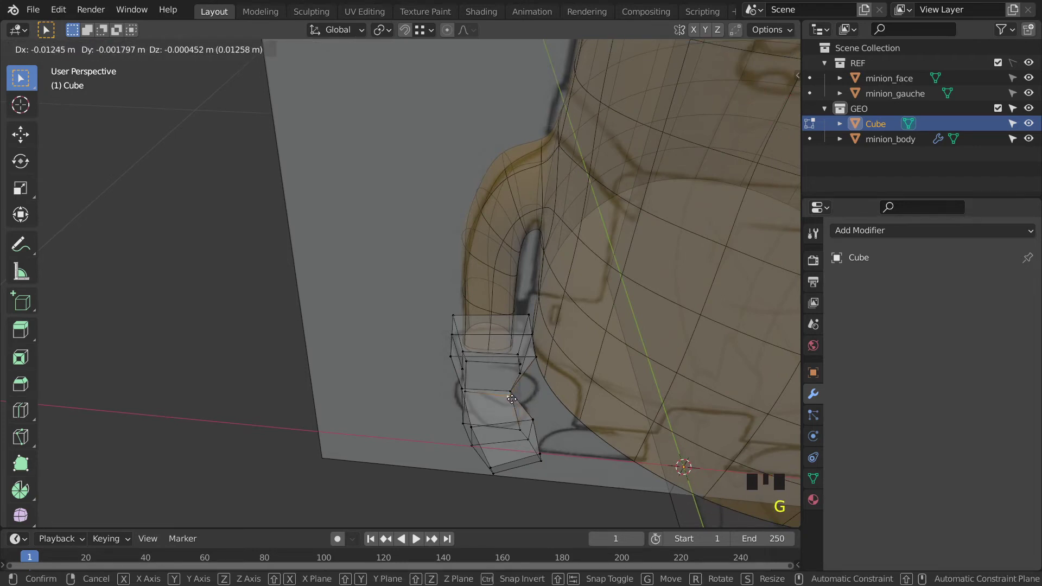
left_click(512, 399)
Step: Move the cuff opening's two front corner vertices toward each other to round the cuff
middle_click_drag(511, 399, 552, 343)
left_click(463, 314)
left_click(537, 299)
key("g")
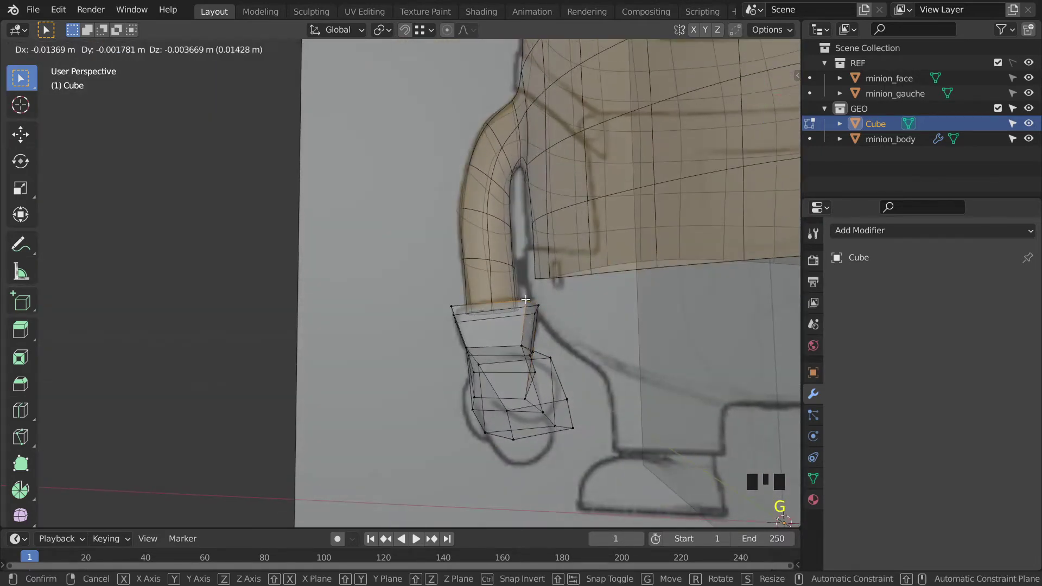
left_click(526, 300)
left_click(448, 308)
key("g")
left_click(465, 306)
Step: Shift the front outer wrist vertex and the front finger's upper and lower outer vertices slightly toward the body
left_click(470, 345)
key("g")
left_click(485, 346)
left_click(481, 364)
key("g")
left_click(497, 367)
left_click(482, 431)
key("g")
left_click(495, 433)
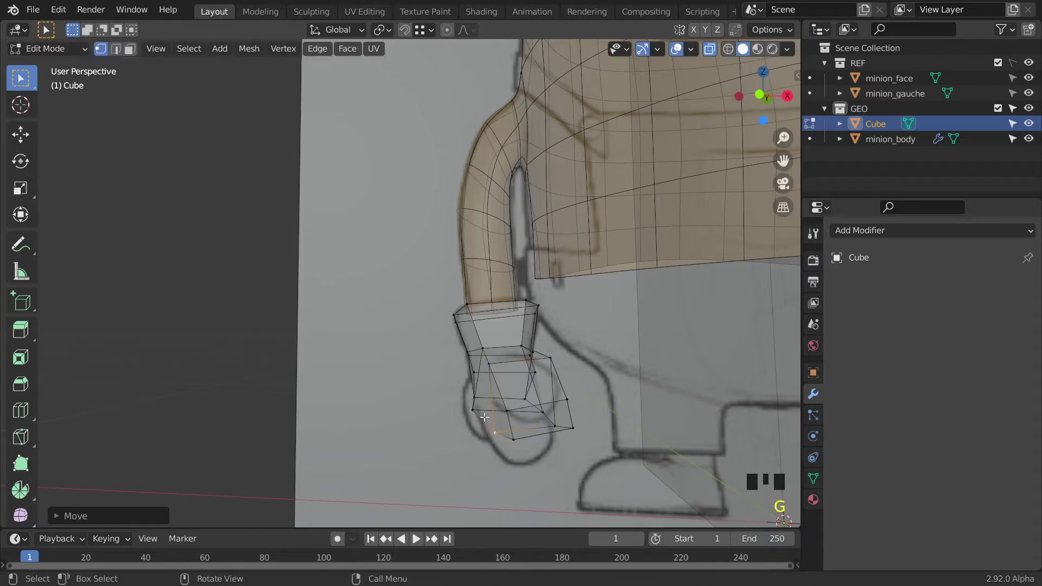
Step: Raise the front finger's lower inner and lower outer vertices slightly
left_click(556, 424)
key("g")
left_click(557, 414)
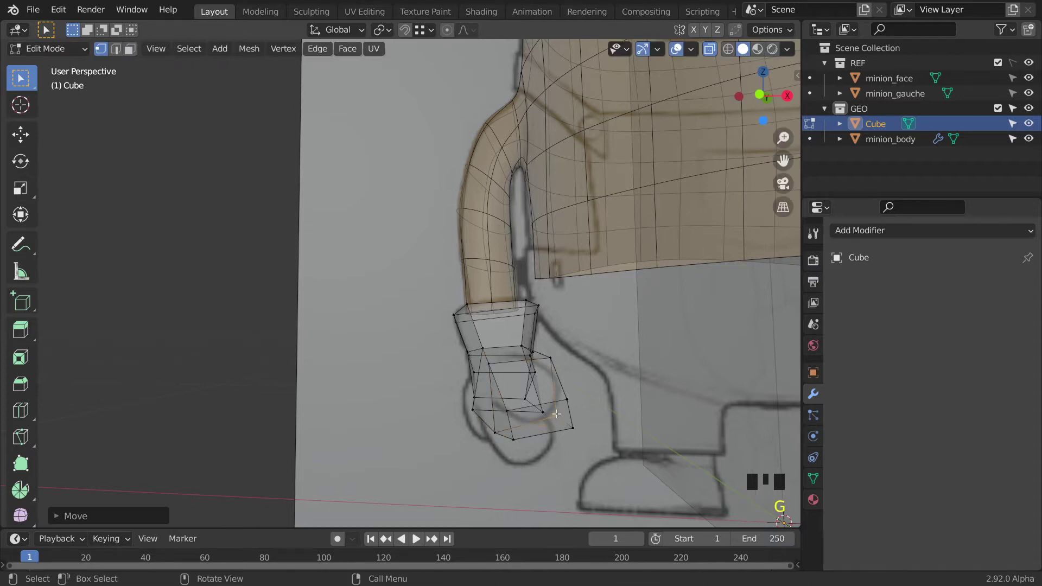
left_click(500, 433)
key("g")
left_click(497, 428)
Step: Move the cuff opening's two rear corner vertices toward each other to narrow its back edge
middle_click_drag(549, 415, 720, 311)
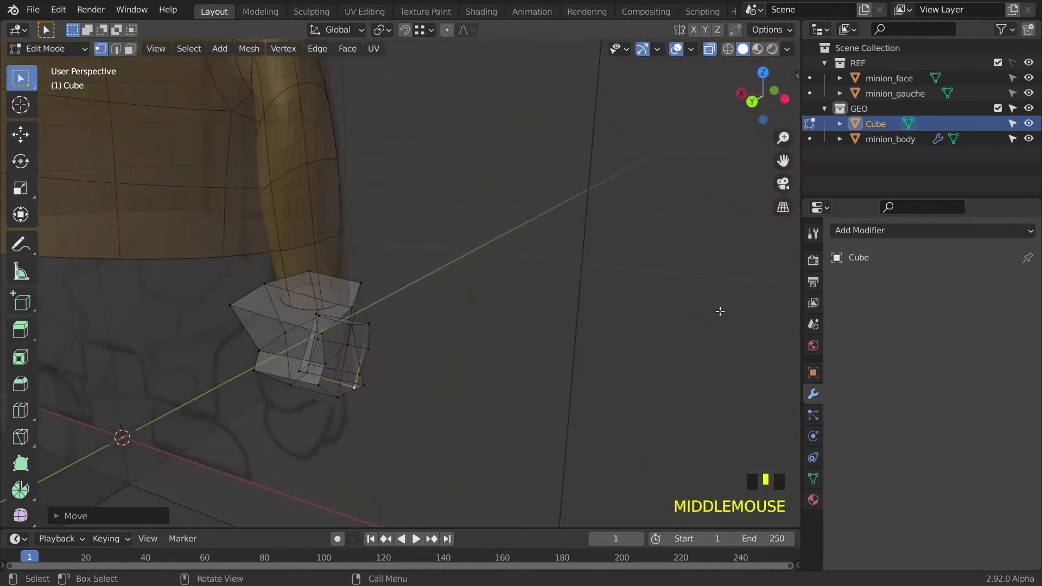
left_click(324, 335)
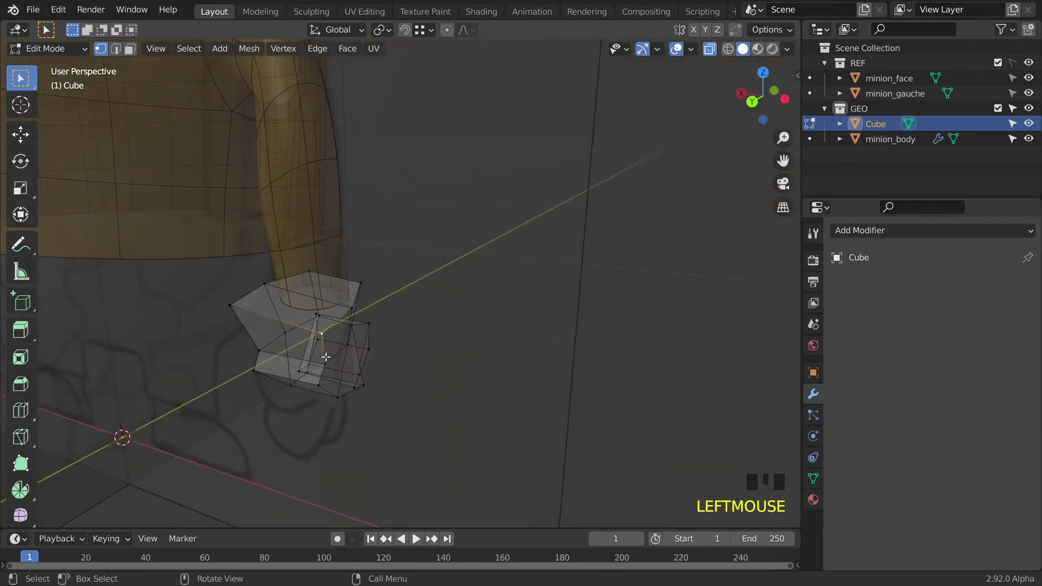
key("g")
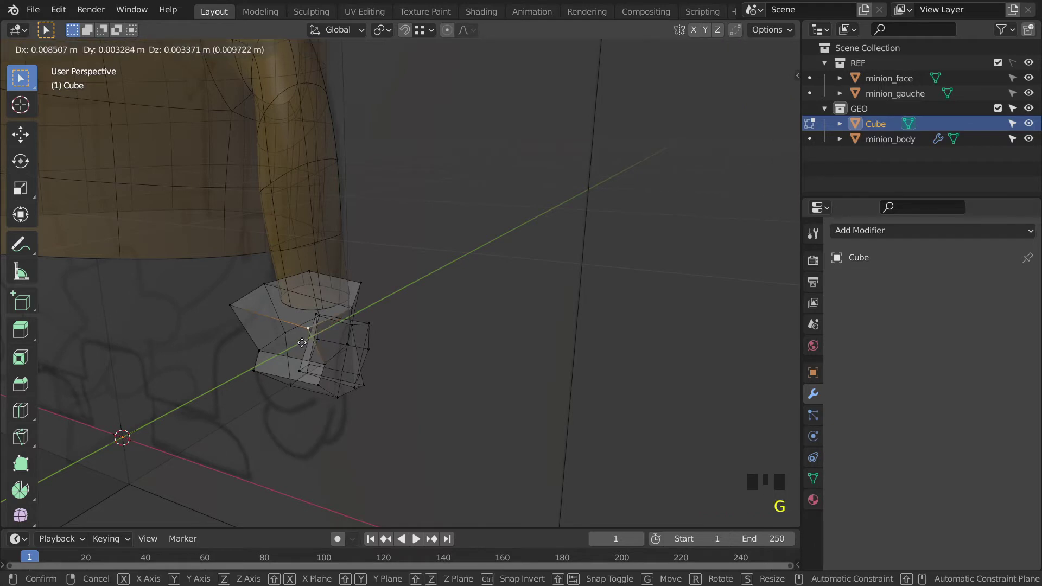
left_click(299, 344)
left_click(240, 315)
key("g")
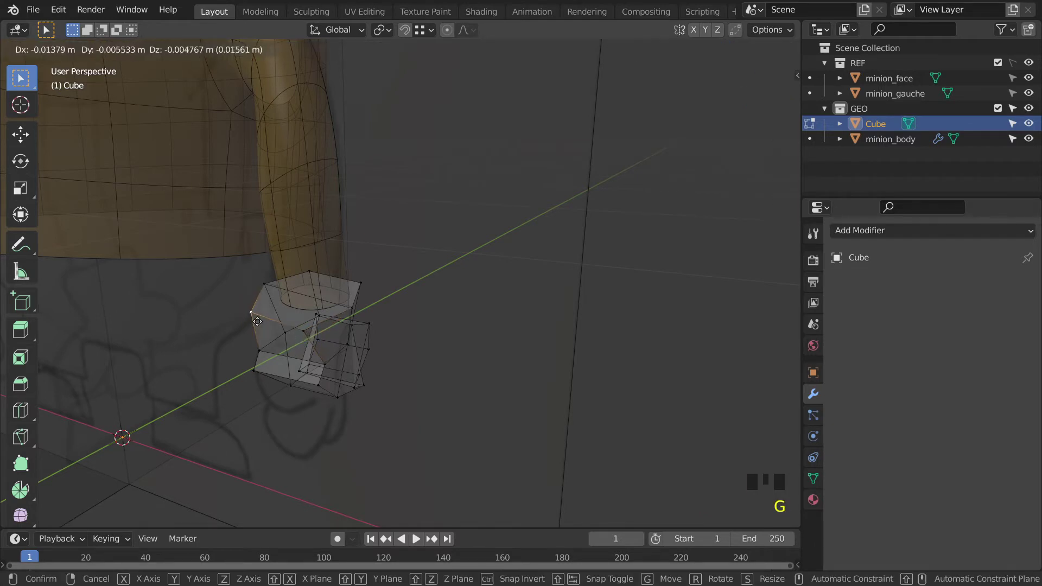
left_click(257, 321)
Step: Refine the positions of both rear cuff corner vertices so the cuff rim looks rounder
middle_click_drag(257, 321, 303, 307)
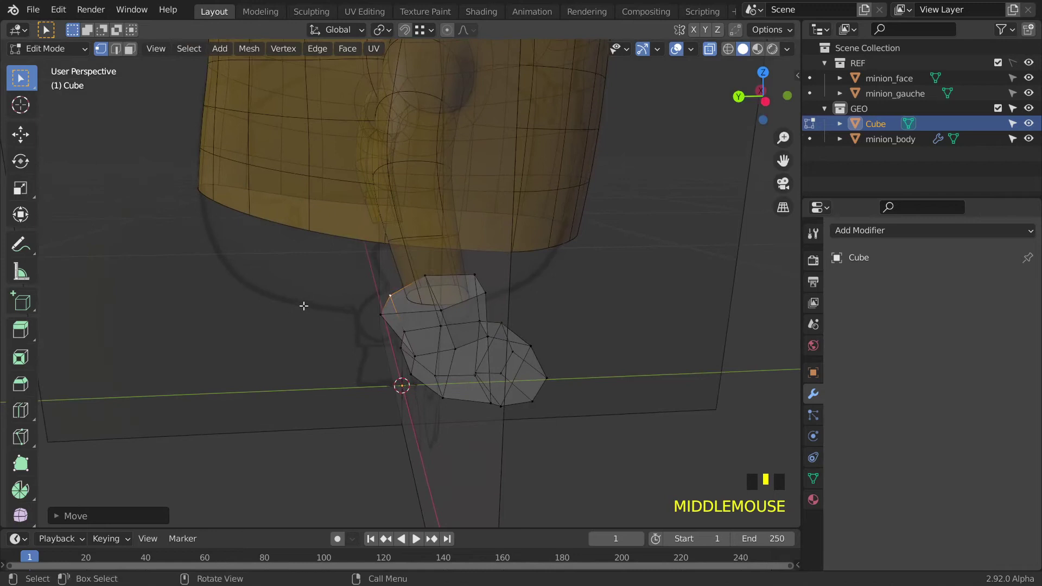
key("g")
left_click(293, 314)
left_click(384, 316)
key("g")
left_click(392, 322)
Step: Extrude the middle face on the palm's underside downward for the middle finger and scale the new face up slightly
middle_click_drag(454, 329, 387, 387)
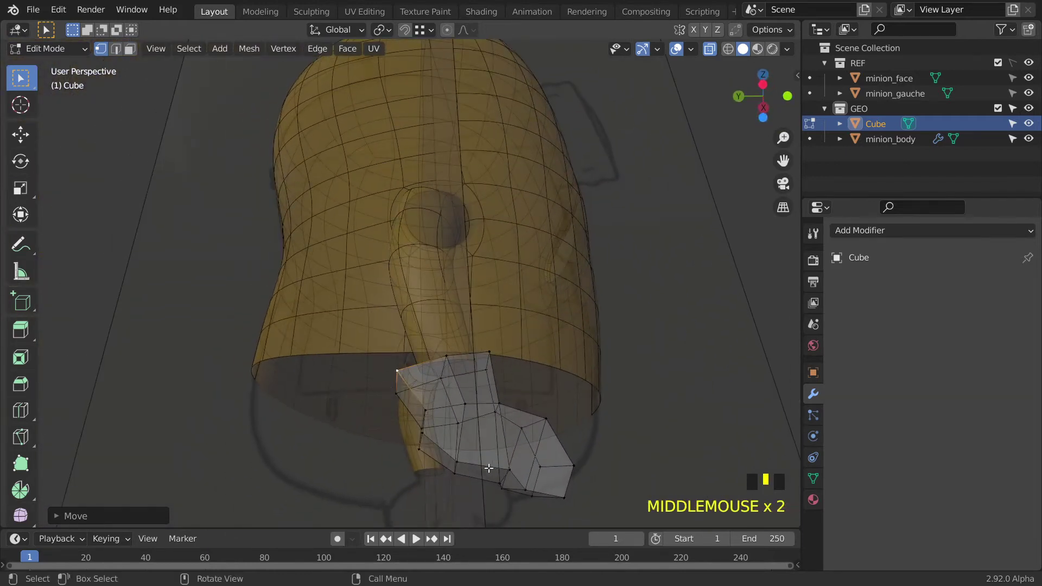
key("3")
middle_click_drag(504, 478, 512, 284)
key("e")
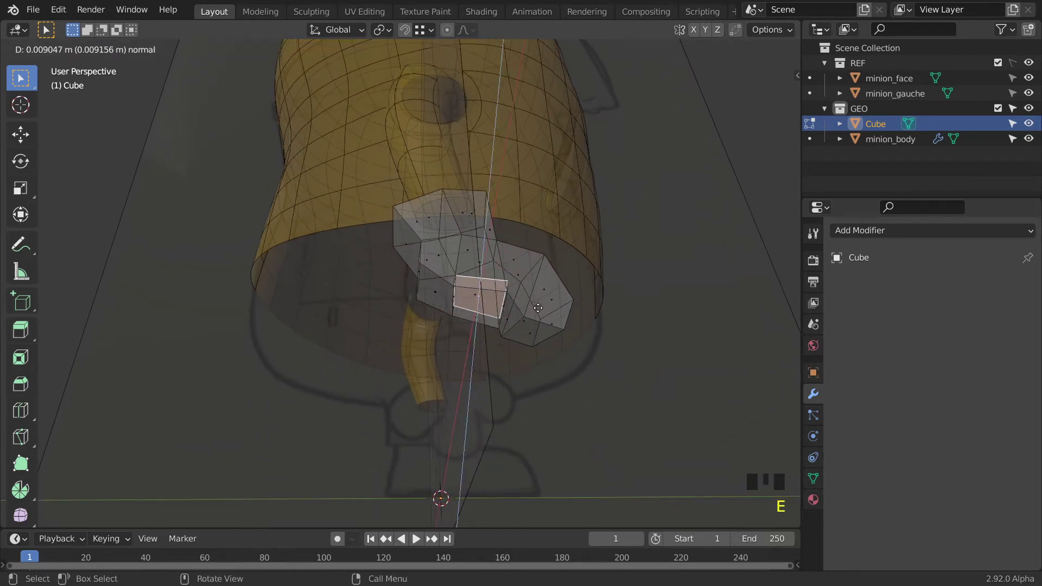
left_click(524, 343)
key("s")
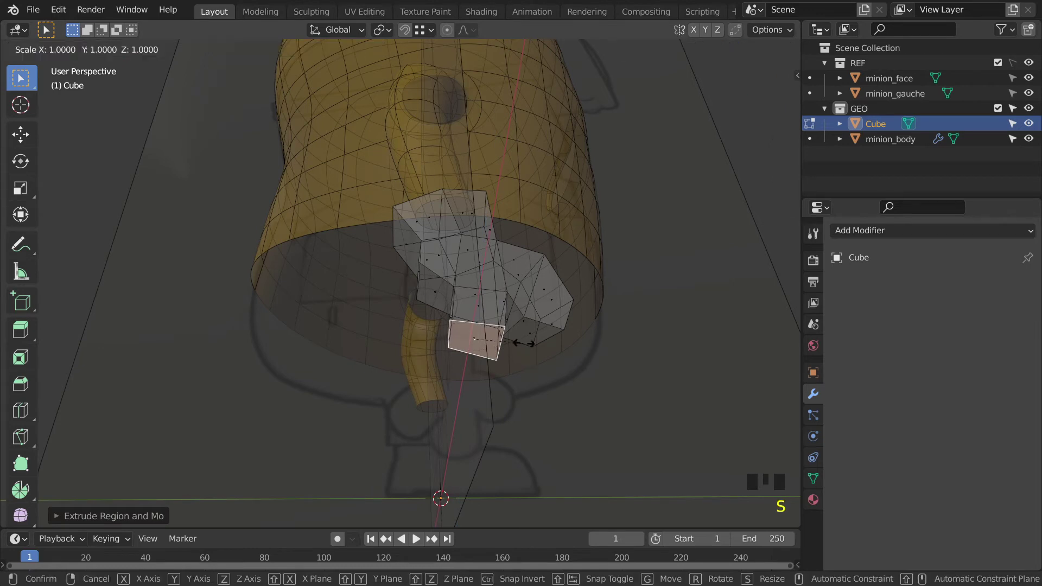
left_click(534, 347)
Step: Extrude the middle finger's end face downward again and scale it down to taper the fingertip
key("e")
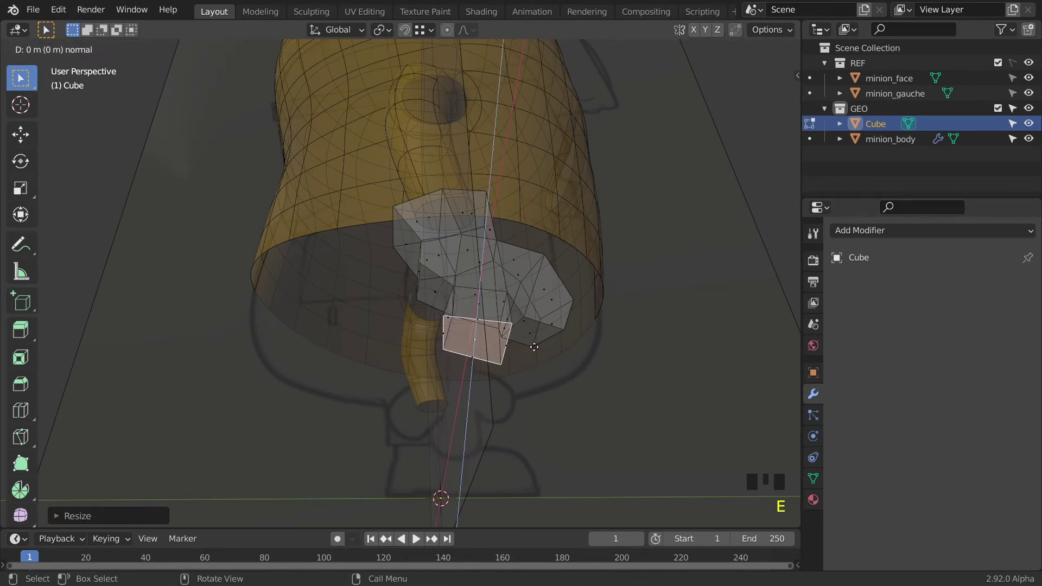
left_click(518, 379)
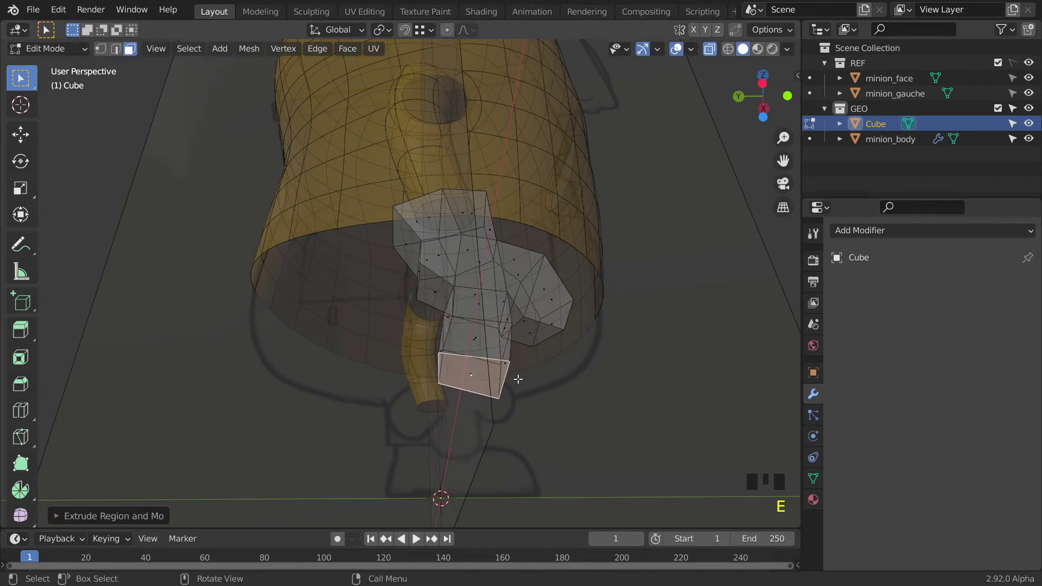
key("s")
left_click(513, 379)
Step: Adjust the front and rear vertices of the middle finger's middle loop in side view to match the drawing
middle_click_drag(505, 375, 515, 392)
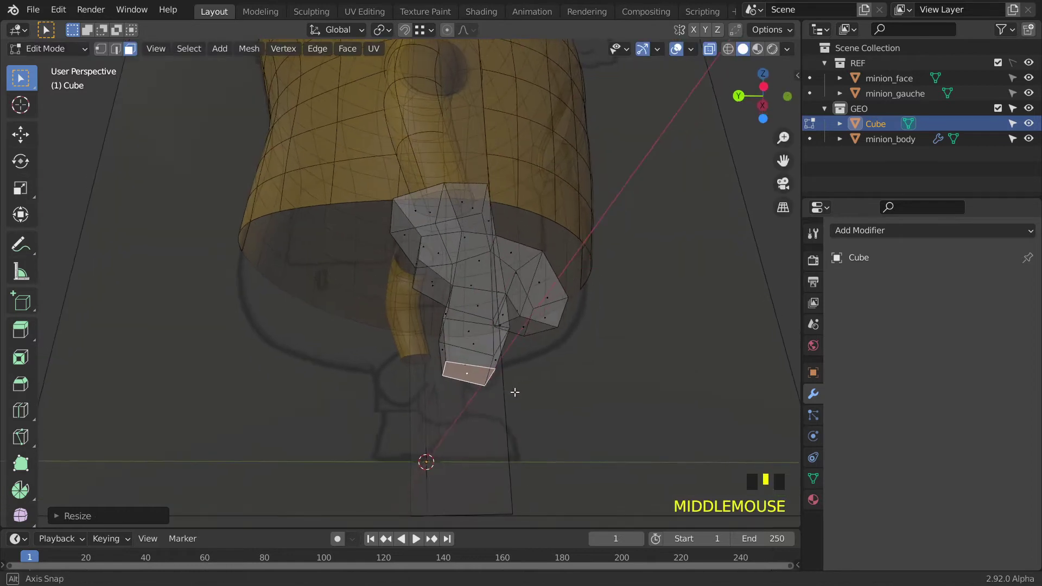
key("KP_3")
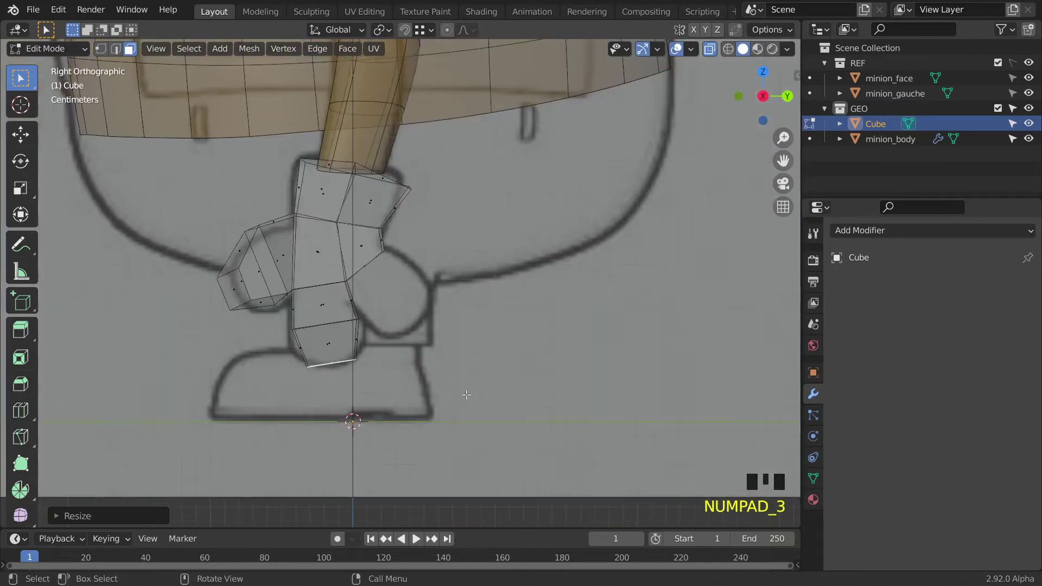
scroll(311, 341, "up", 2)
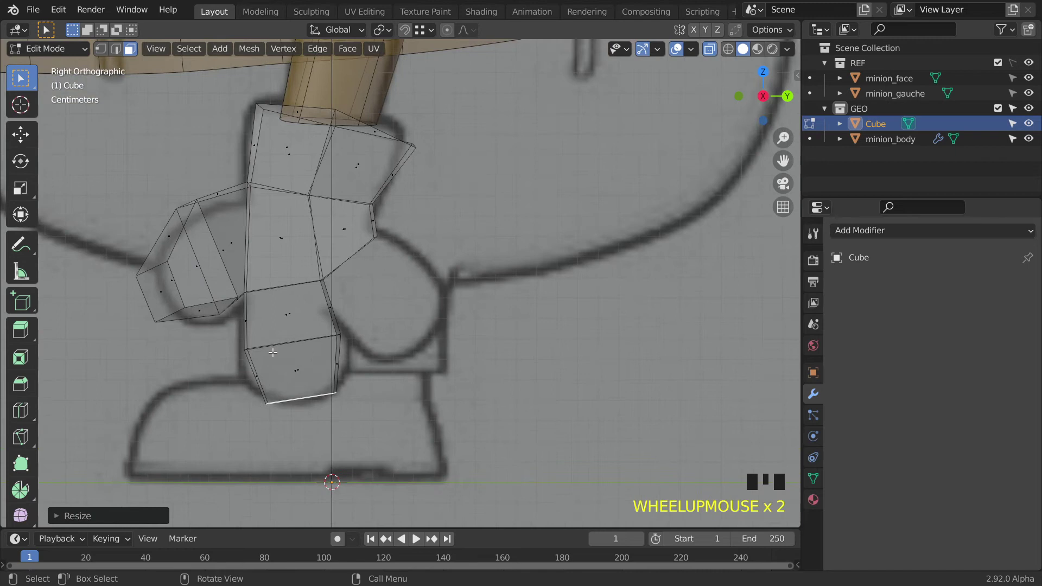
key("1")
left_click(248, 347)
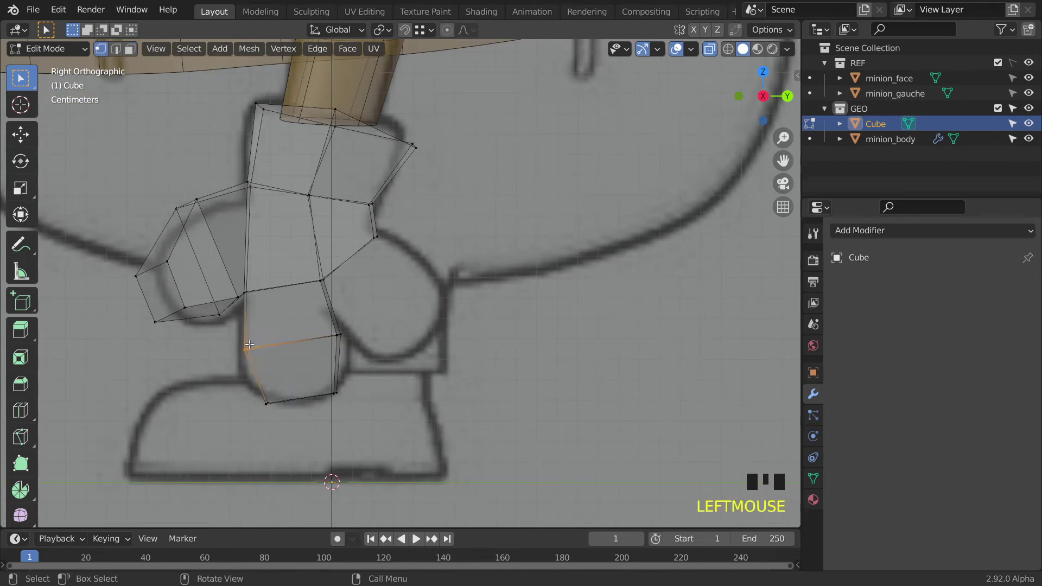
key("g")
left_click(246, 353)
left_click(339, 335)
key("g")
left_click(339, 332)
Step: Move the body-side vertices of the middle finger's middle loop about 0.012 m away from the body
middle_click_drag(338, 332, 572, 343)
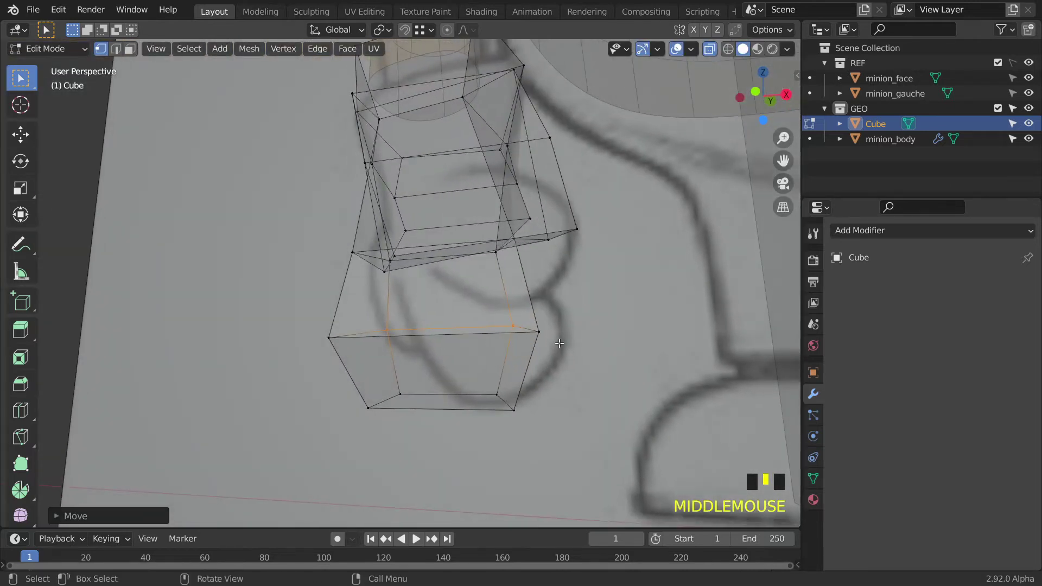
left_click(539, 331)
key("g")
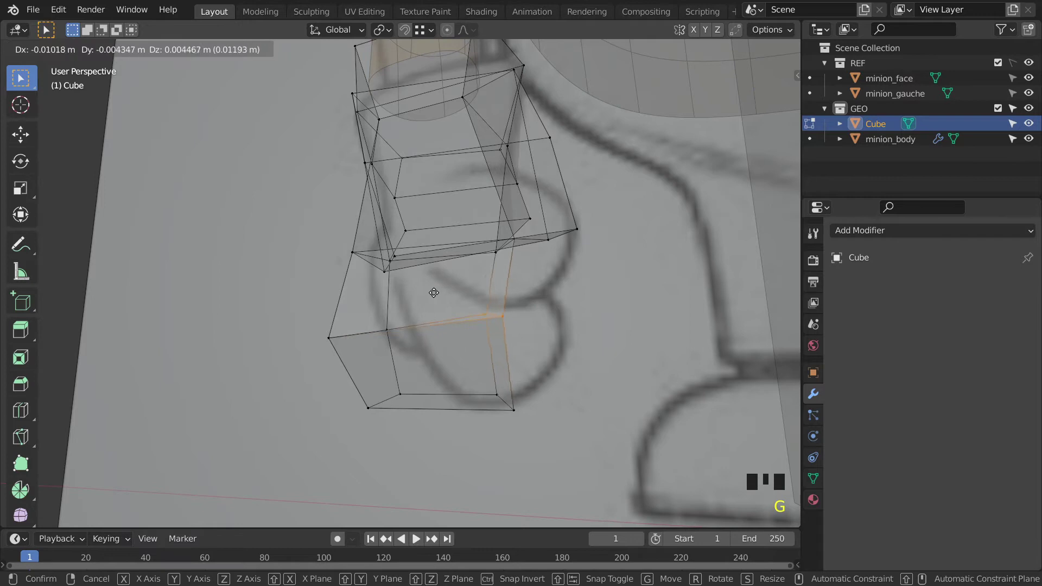
left_click(428, 289)
Step: Move the selected vertices at the middle finger's tip to reshape the fingertip
middle_click_drag(474, 360, 302, 340)
left_click(377, 331)
key("g")
left_click(409, 357)
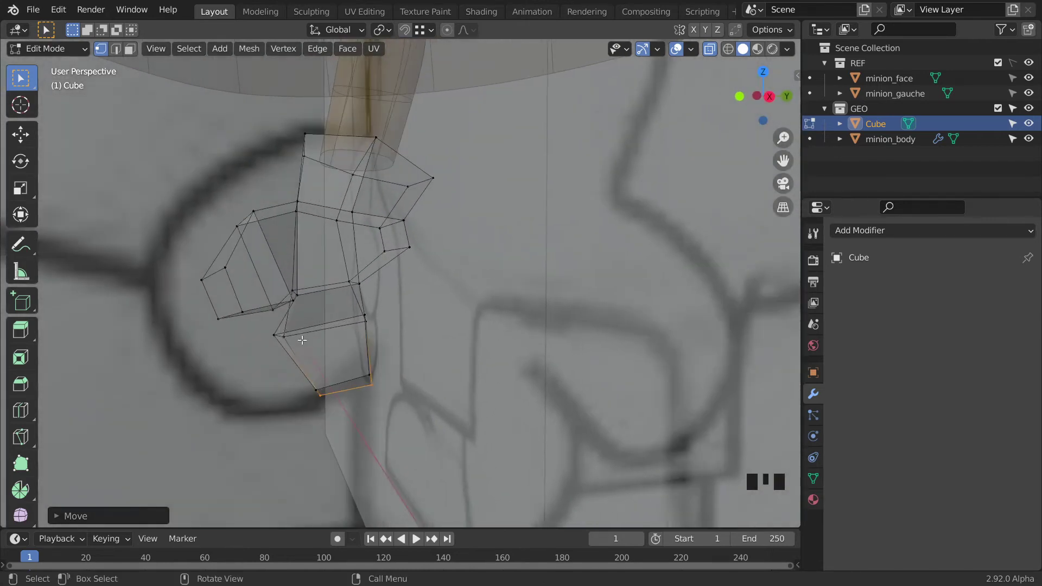
Step: Reposition individual vertices of the middle finger's middle loop to round the finger
left_click(274, 335)
key("g")
left_click(328, 329)
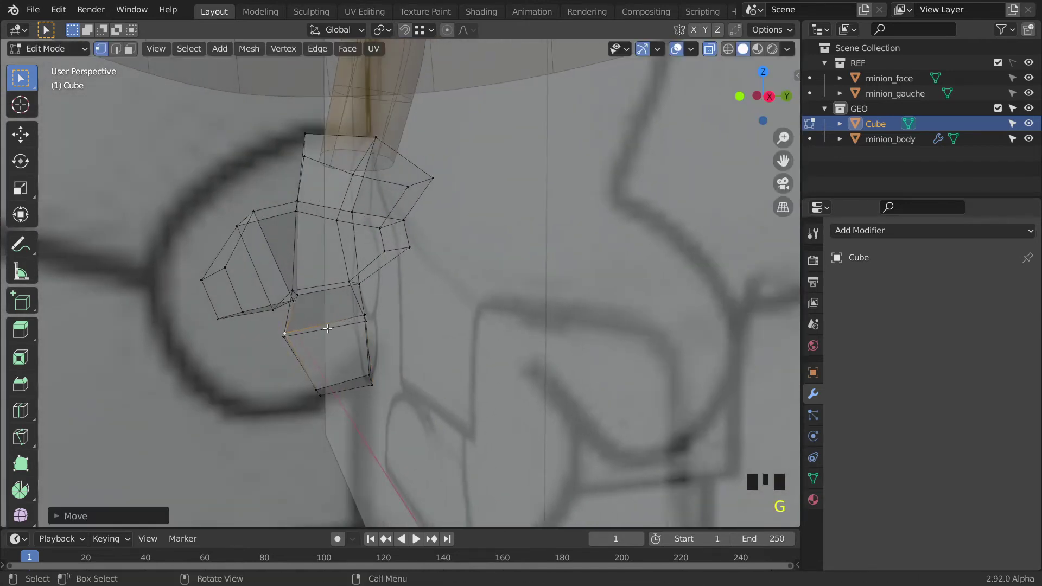
key("g")
left_click(374, 311)
middle_click_drag(375, 311, 428, 247)
key("g")
left_click(661, 328)
Step: Extrude the rear face of the palm's underside about 0.03 m for the rear finger and scale the new face up
scroll(381, 294, "up", 2)
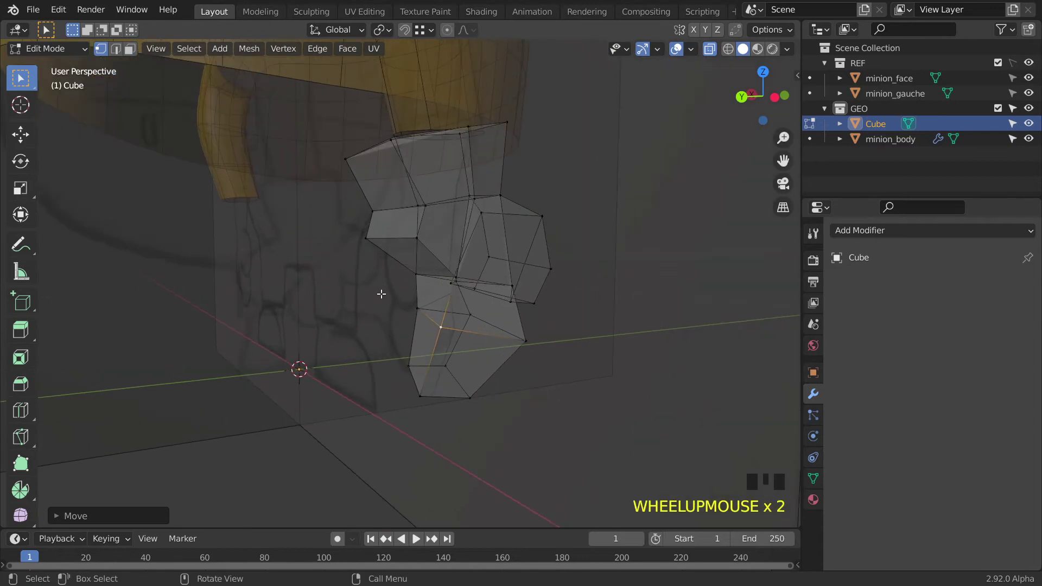
key("3")
left_click(407, 261)
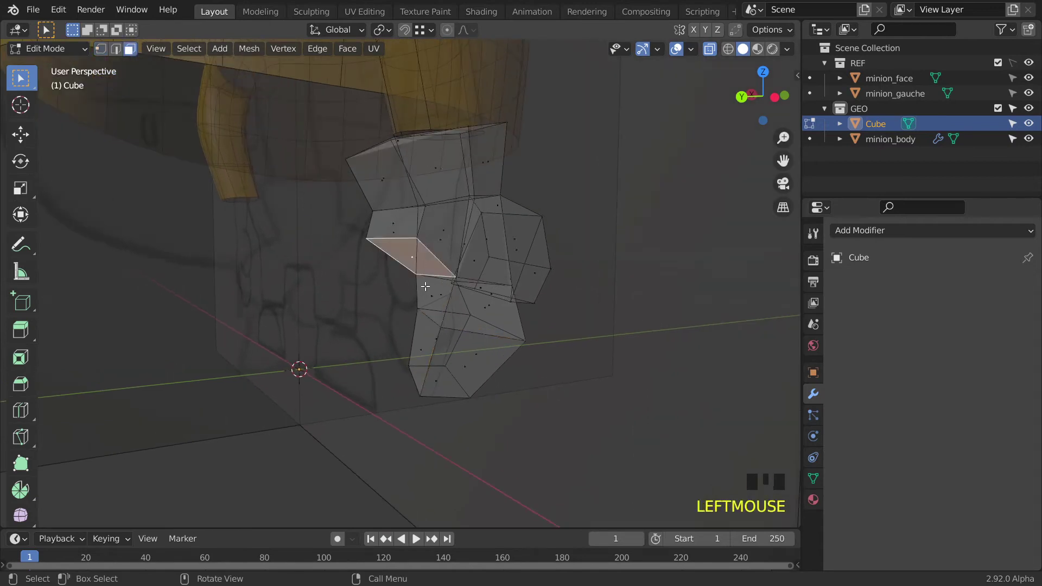
key("e")
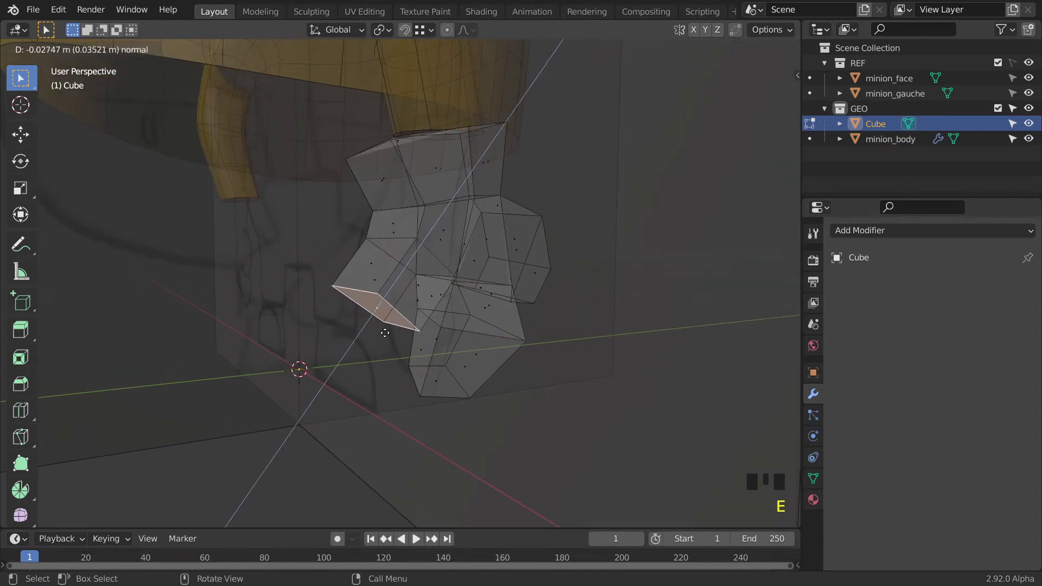
left_click(387, 330)
key("s")
left_click(392, 336)
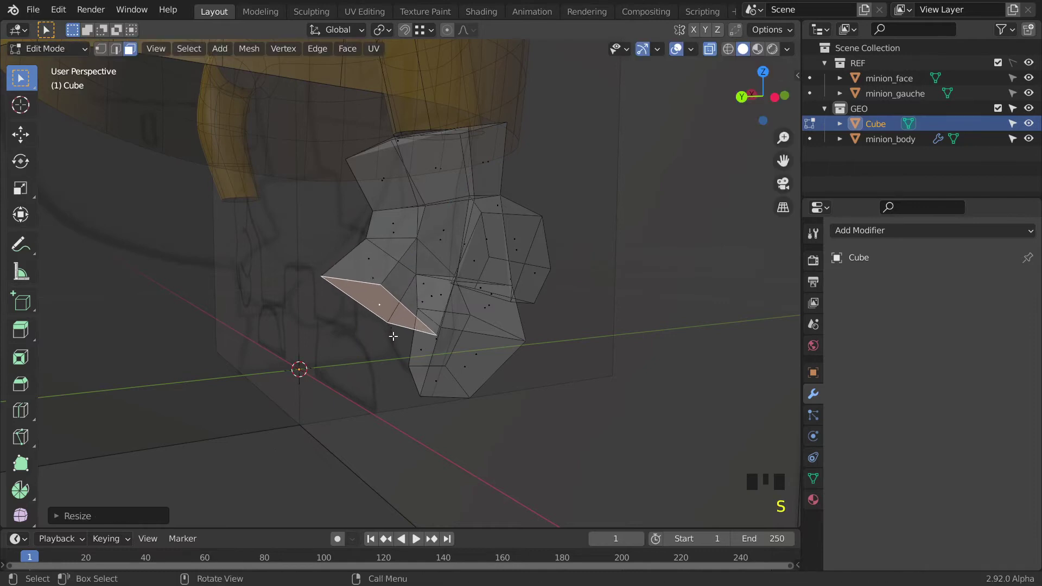
Step: Extrude the rear finger's end face about 0.033 m further and scale it down to taper the fingertip
key("e")
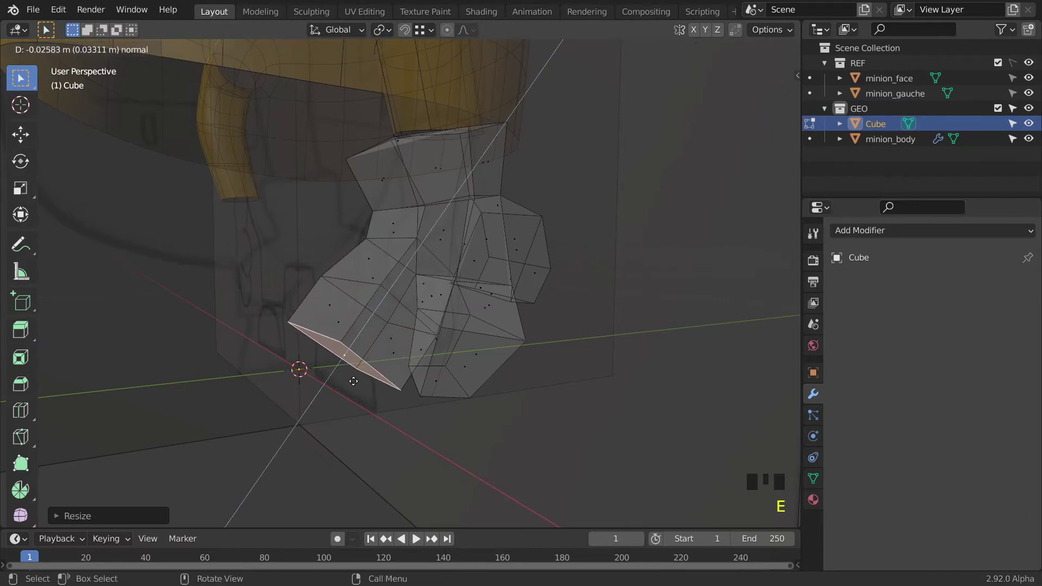
left_click(354, 382)
key("s")
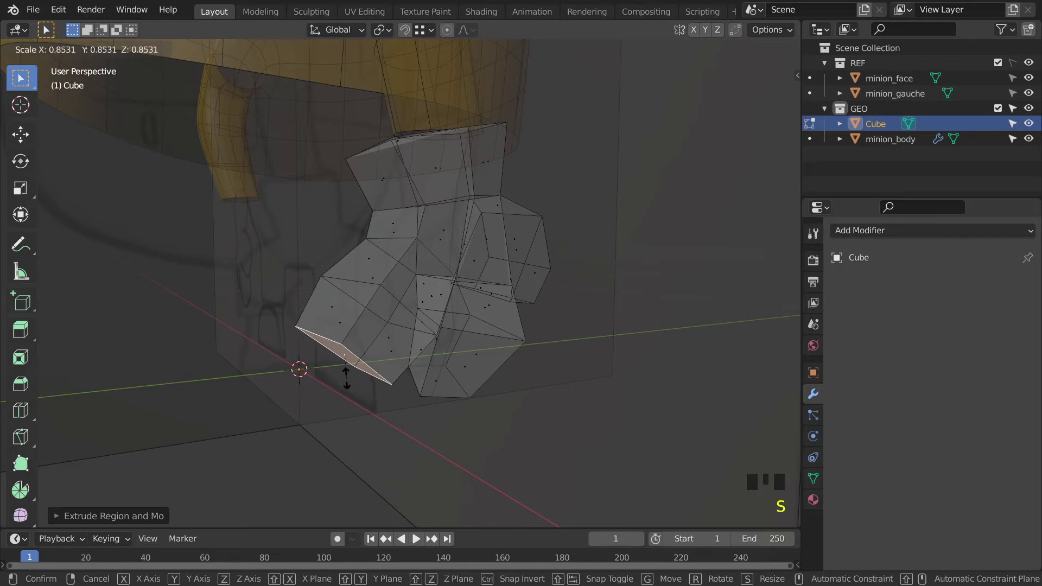
left_click(335, 371)
Step: Move the body-side edge of the rear finger's middle loop about 0.015 m away from the body
middle_click_drag(335, 372, 339, 292)
scroll(541, 266, "down", 2)
middle_click_drag(543, 264, 493, 290)
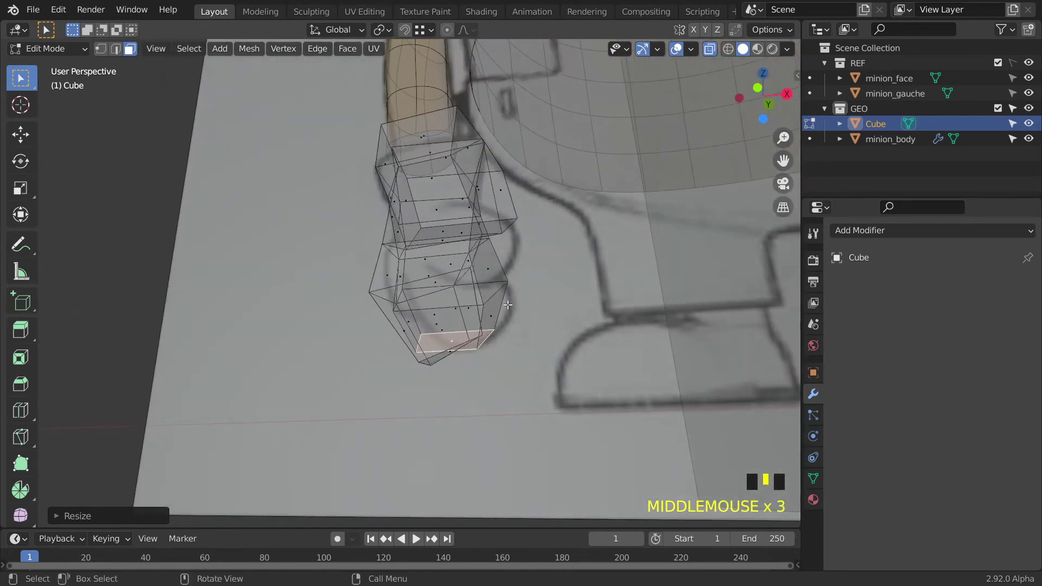
left_click(494, 292)
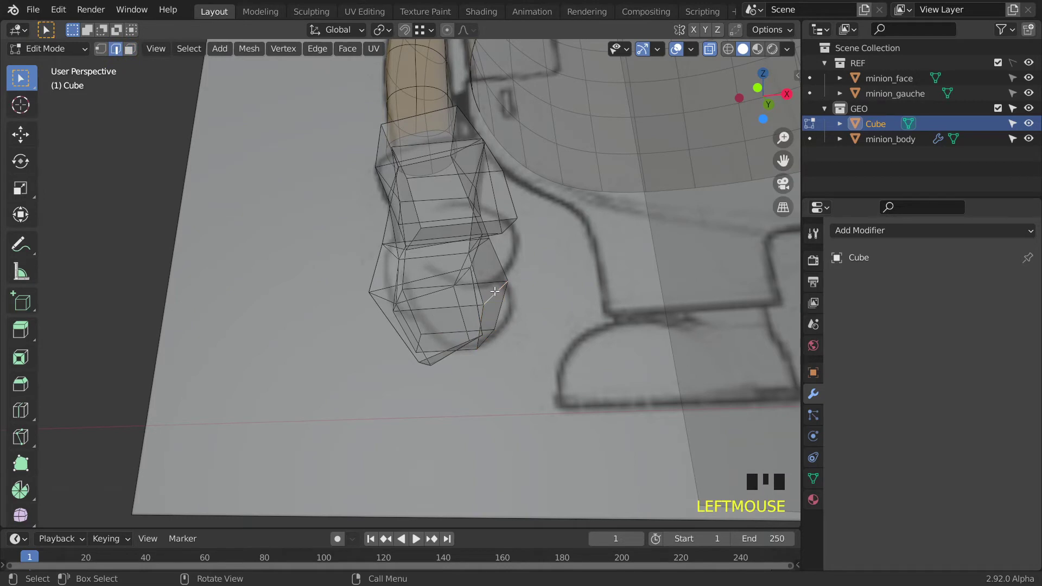
key("g")
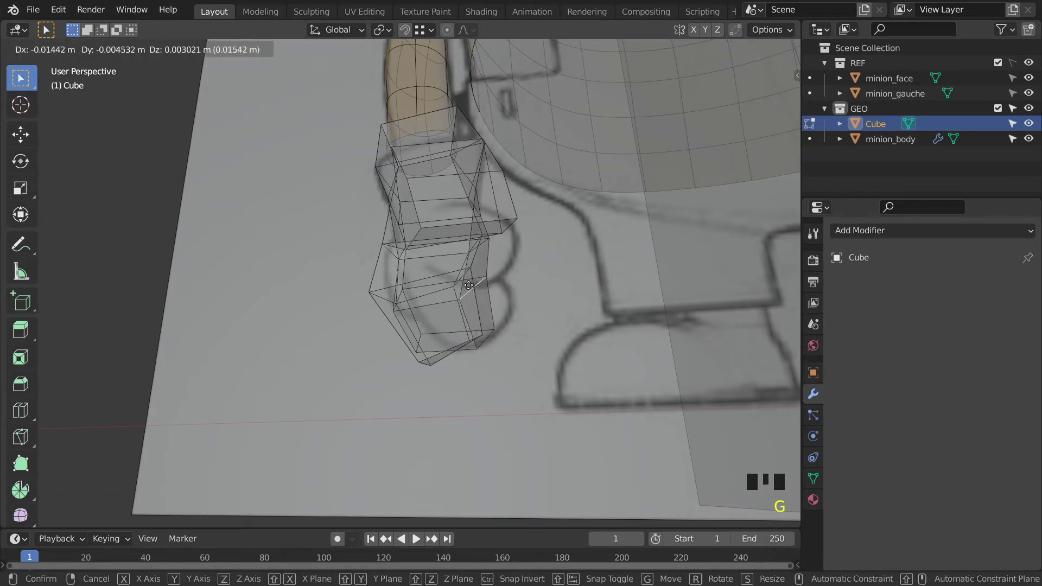
left_click(466, 281)
middle_click_drag(466, 280, 413, 300)
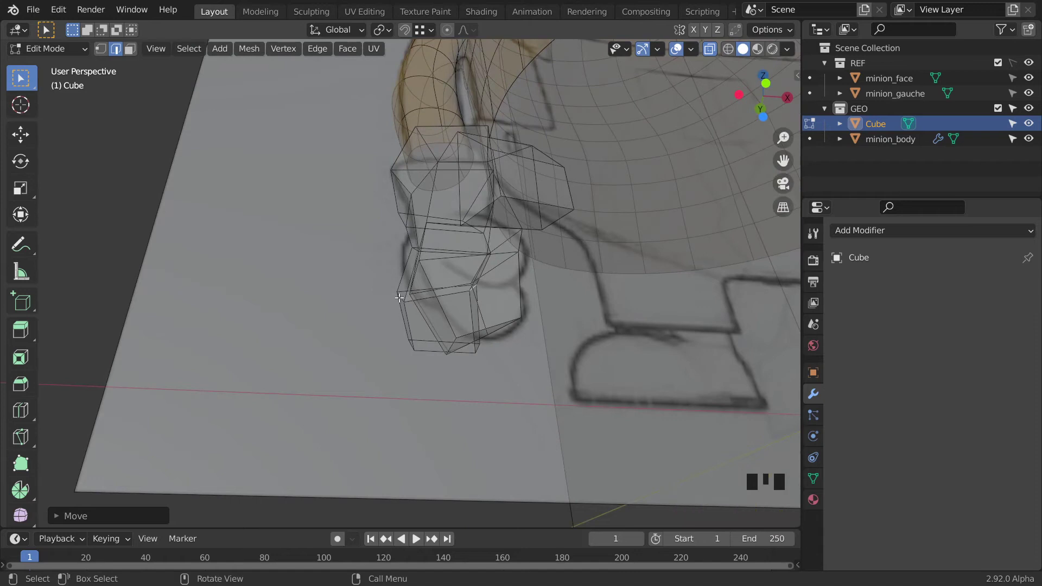
Step: Nudge the outer edge of the rear finger's middle loop toward the body and reposition a single vertex on that finger
key("g")
left_click(405, 300)
key("g")
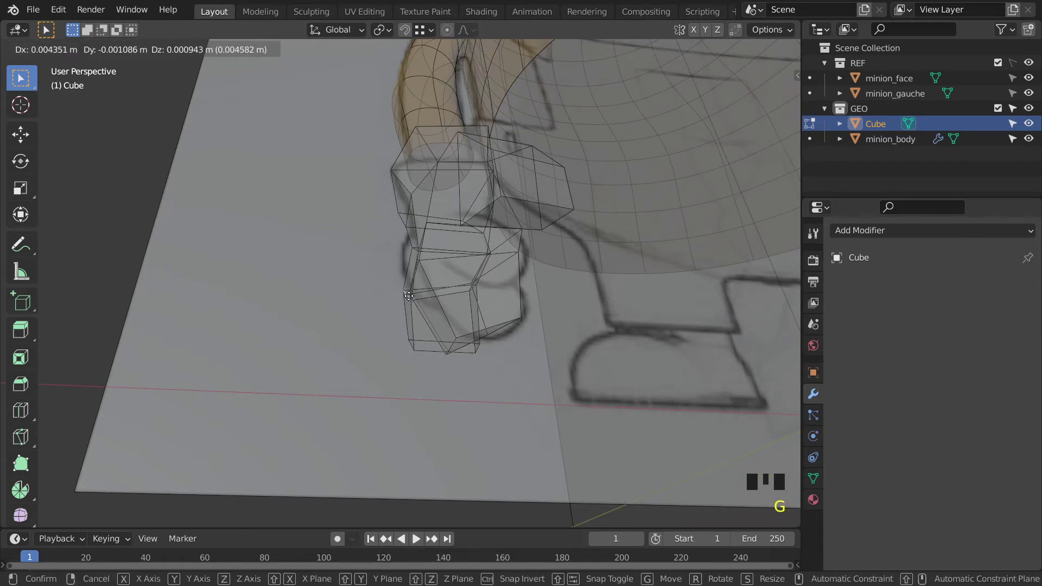
left_click(408, 293)
middle_click_drag(449, 347, 744, 399)
middle_click_drag(423, 291, 470, 258)
key("1")
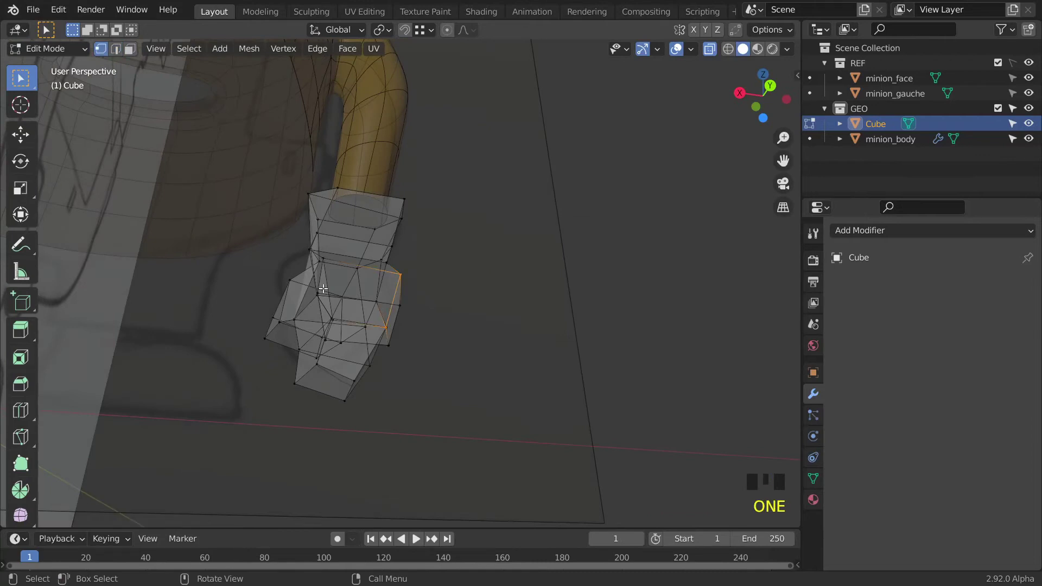
middle_click_drag(348, 296, 391, 315)
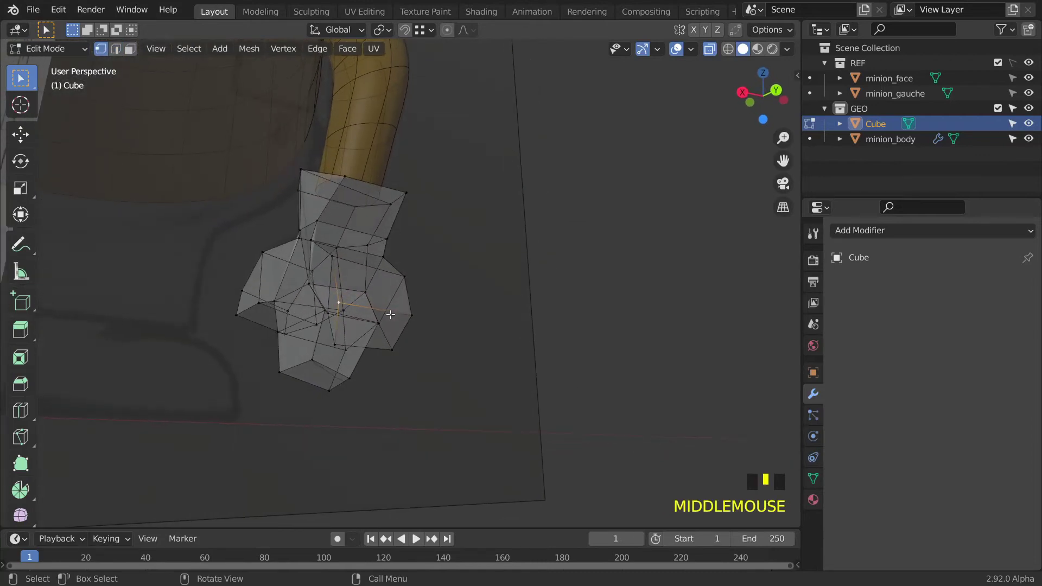
key("g")
left_click(409, 316)
Step: Reposition individual vertices around the palm and the finger bases to even out the glove's shape
middle_click_drag(408, 315, 381, 283)
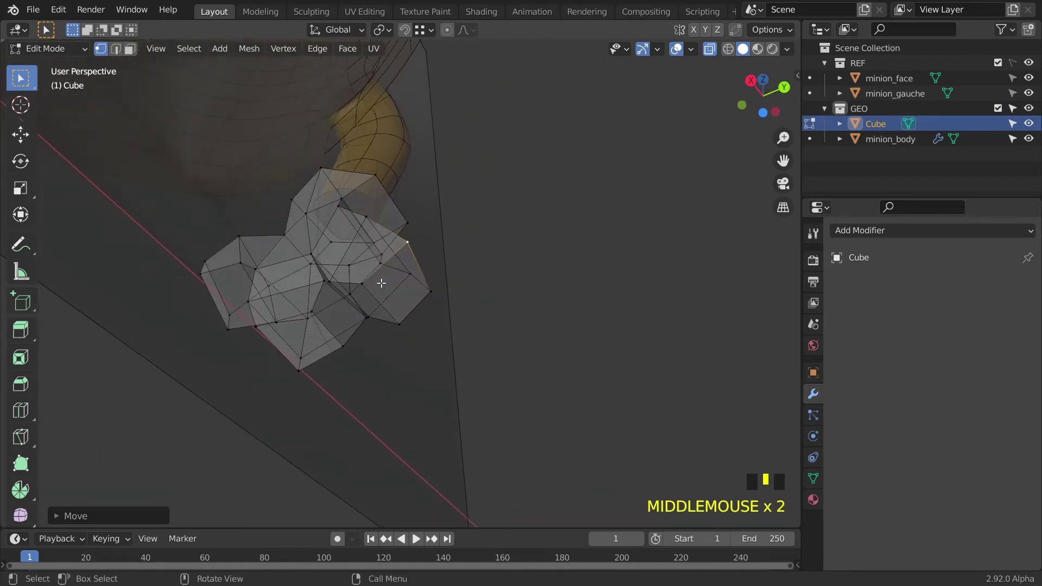
left_click(312, 249)
key("g")
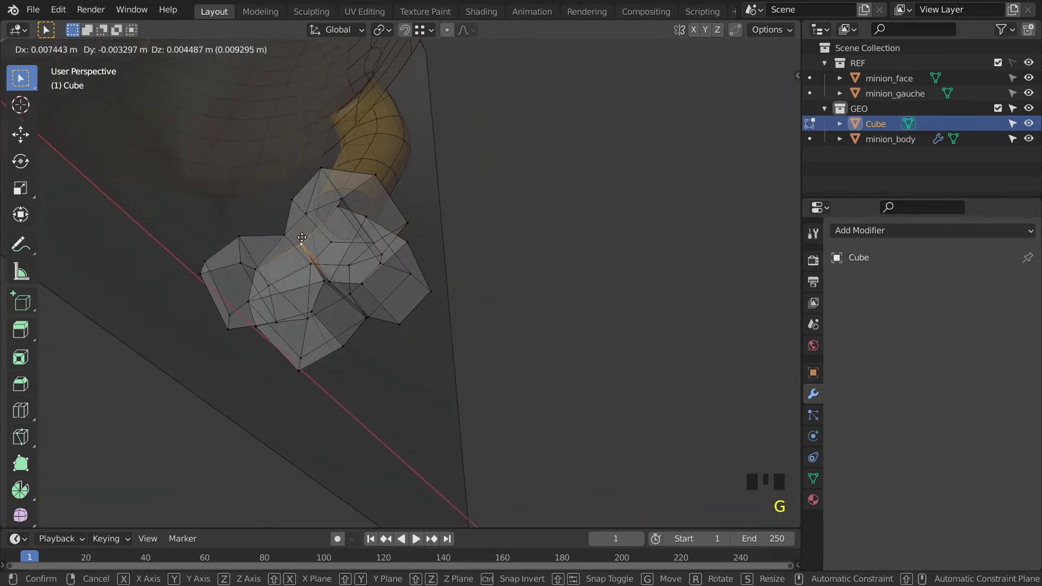
left_click(302, 231)
middle_click_drag(303, 230, 247, 302)
left_click(398, 208)
key("g")
left_click(400, 226)
left_click(417, 286)
key("g")
left_click(436, 284)
Step: Reposition the vertices on the rear side of the wrist to refine the narrowing between cuff and palm
middle_click_drag(423, 224, 444, 228)
left_click(435, 224)
key("g")
left_click(466, 228)
left_click(426, 225)
key("g")
left_click(426, 225)
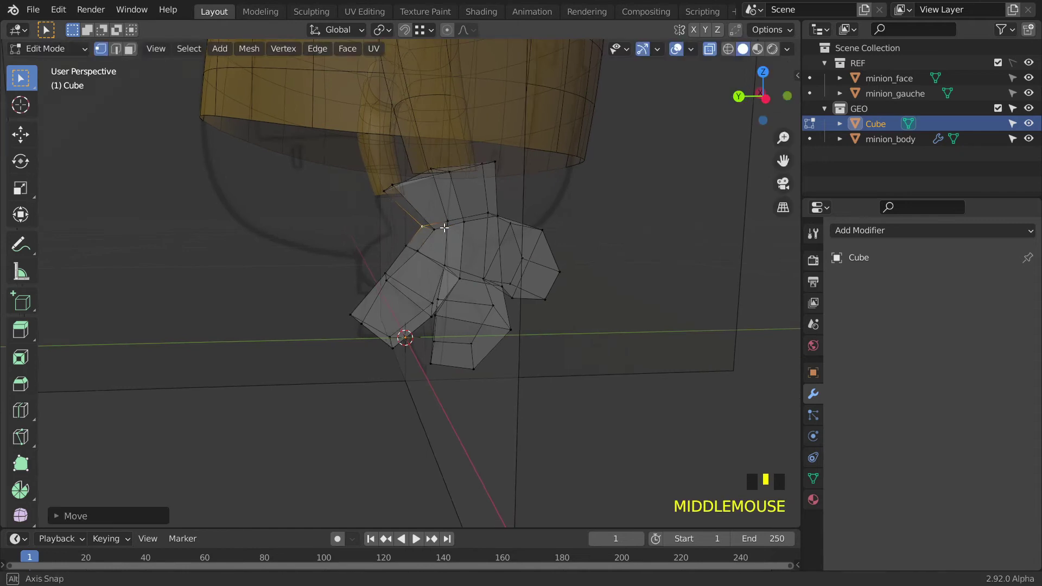
key("g")
left_click(422, 232)
key("g")
left_click(422, 232)
Step: Inset the two top faces of the cuff to form a thin rim around the opening
middle_click_drag(423, 232, 361, 230)
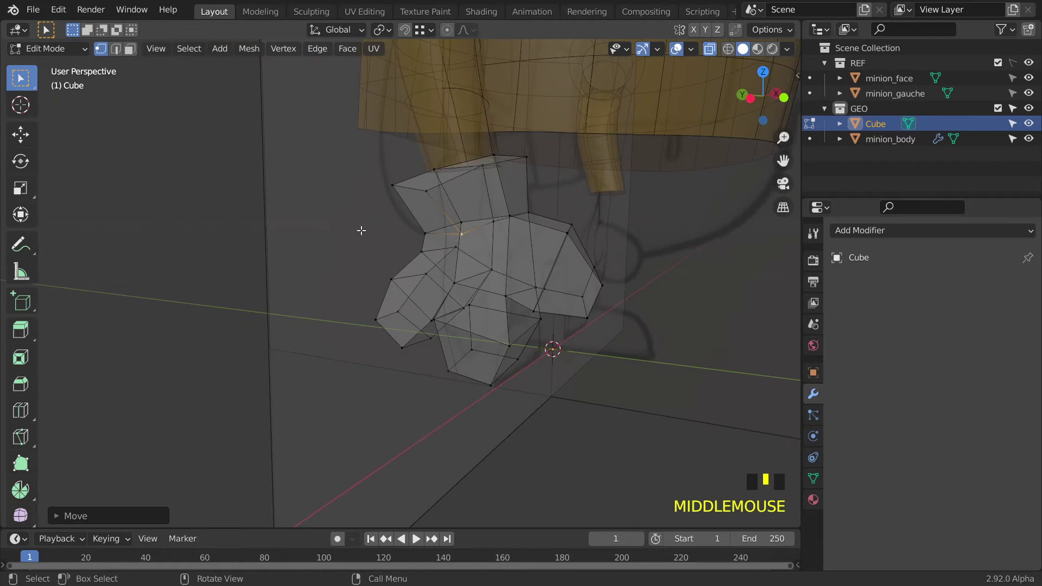
middle_click_drag(512, 225, 522, 274)
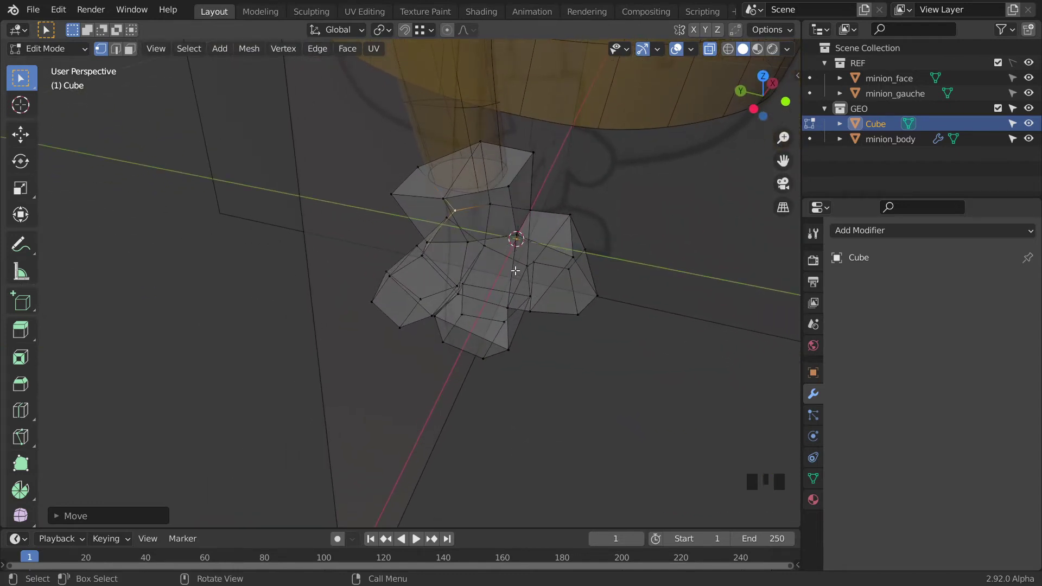
key("3")
left_click(436, 177)
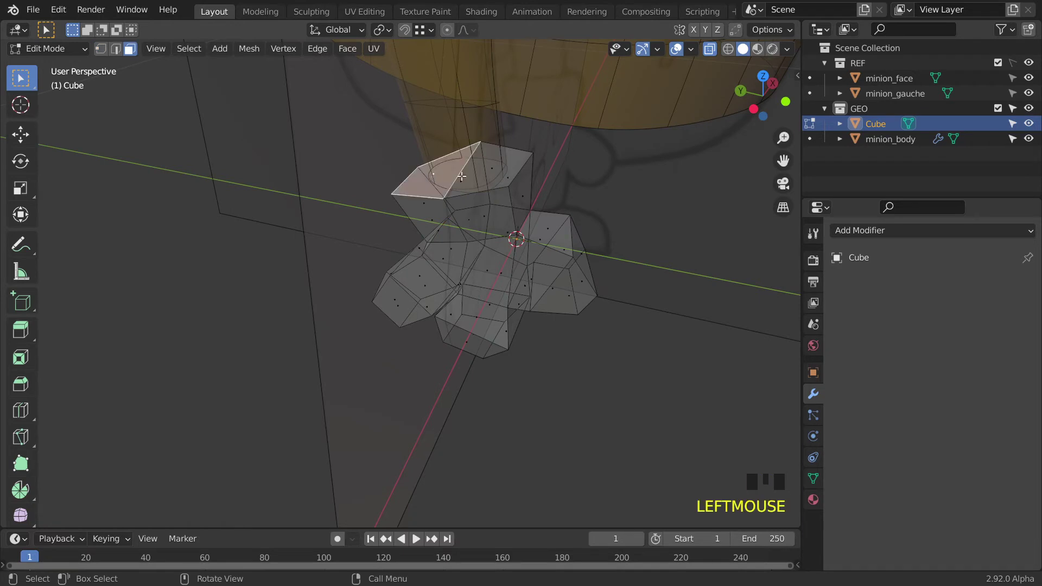
left_click(492, 168, "shift")
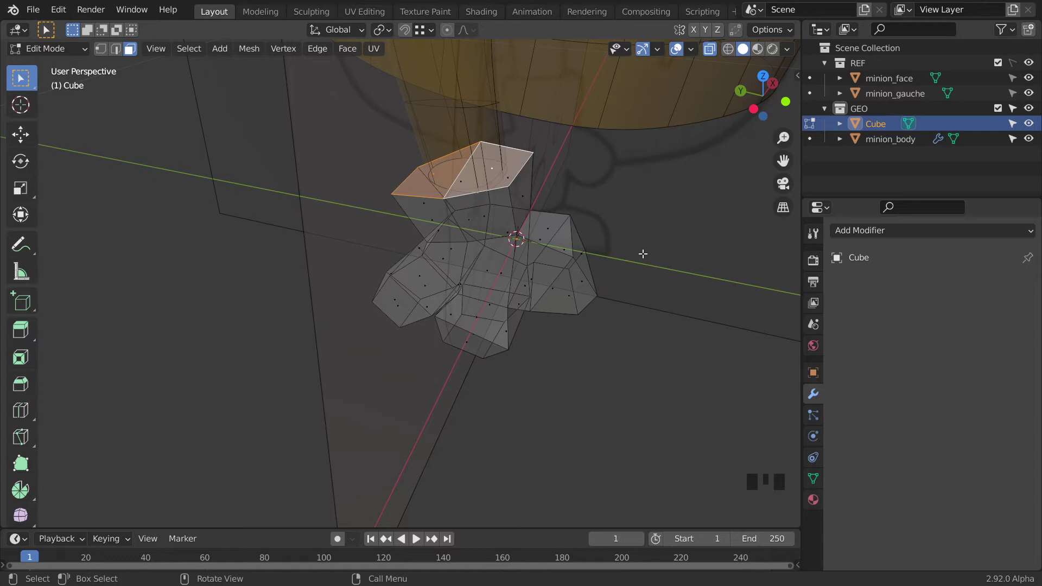
key("i")
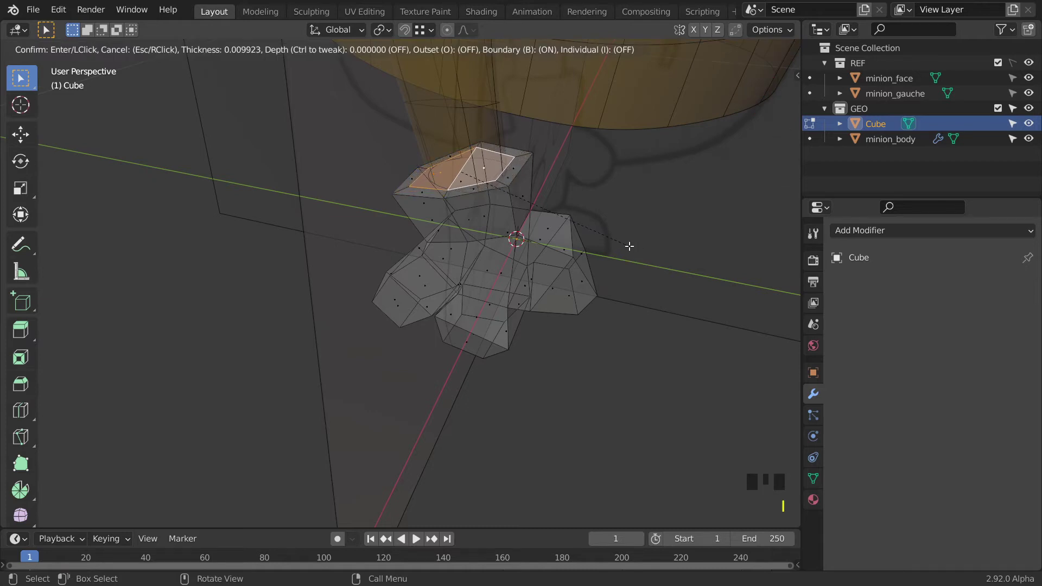
left_click(632, 248)
Step: Extrude the inset cuff faces down into the glove and delete them to leave the cuff open
key("e")
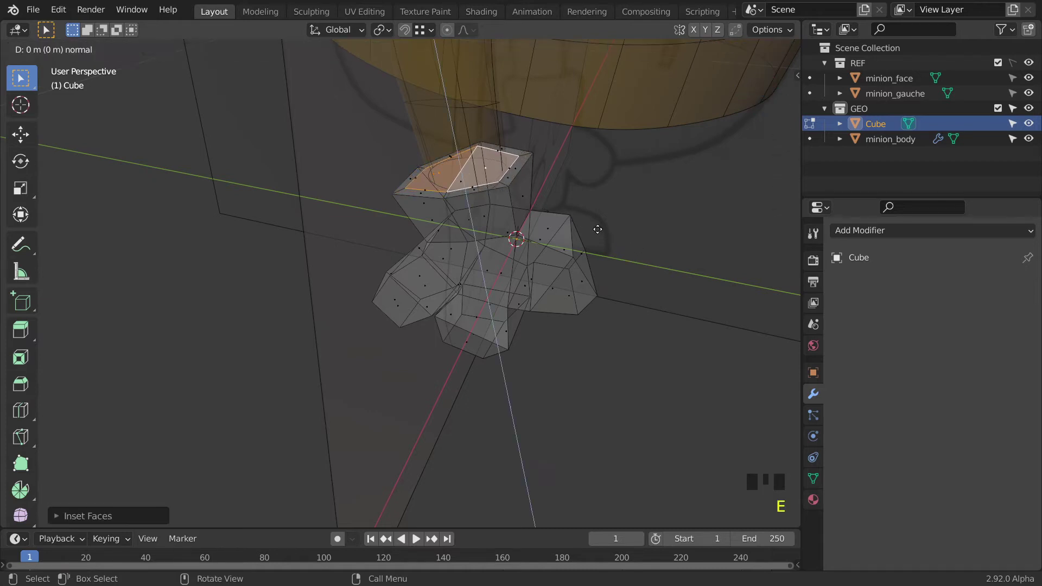
left_click(553, 247)
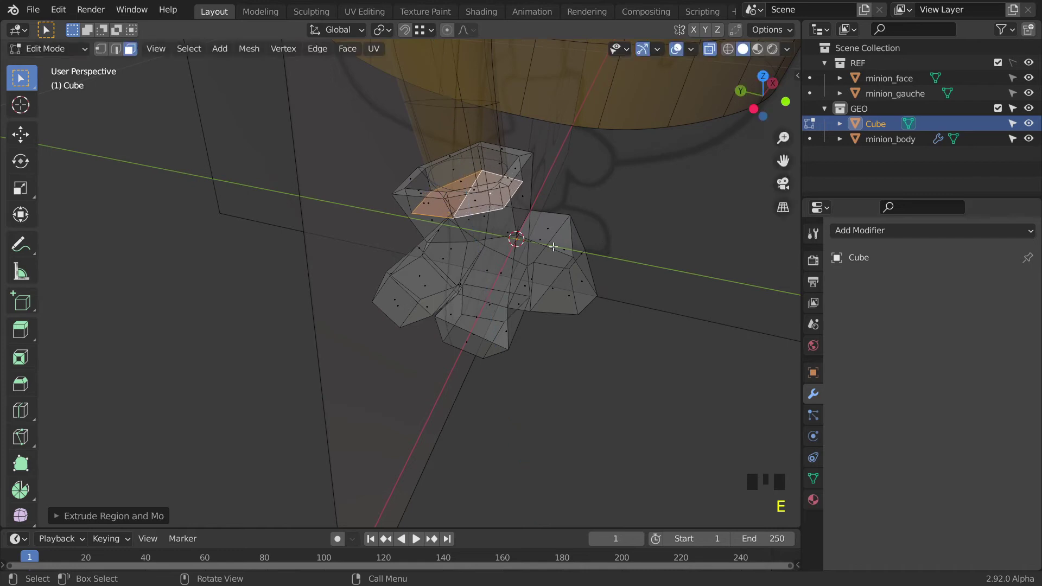
key("x")
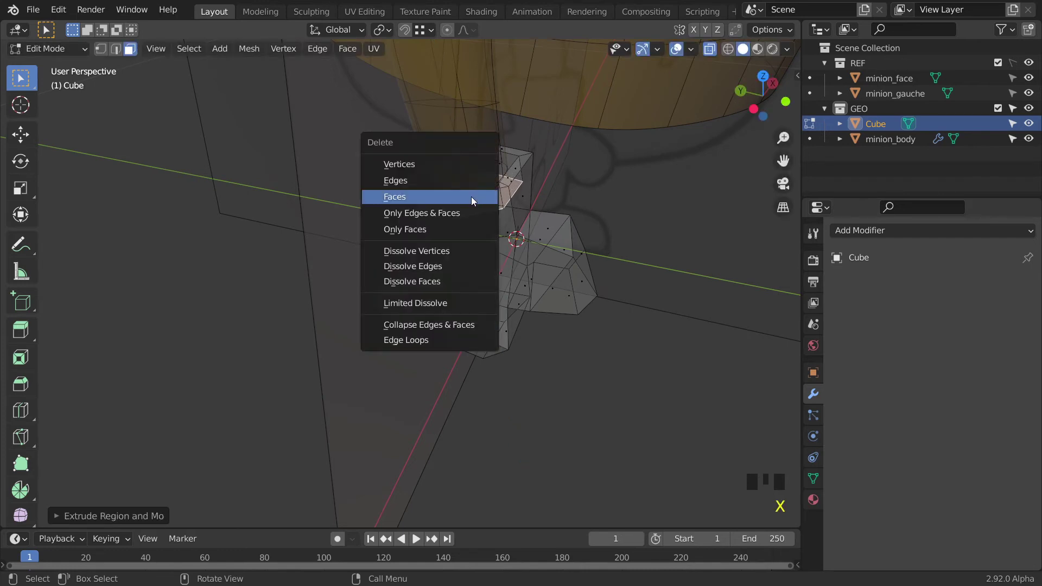
left_click(472, 196)
Step: Add an edge loop around the base of the cuff, slide it close to the wrist and scale it in slightly
middle_click_drag(471, 197, 455, 217)
scroll(455, 216, "up", 1)
scroll(455, 217, "up", 2)
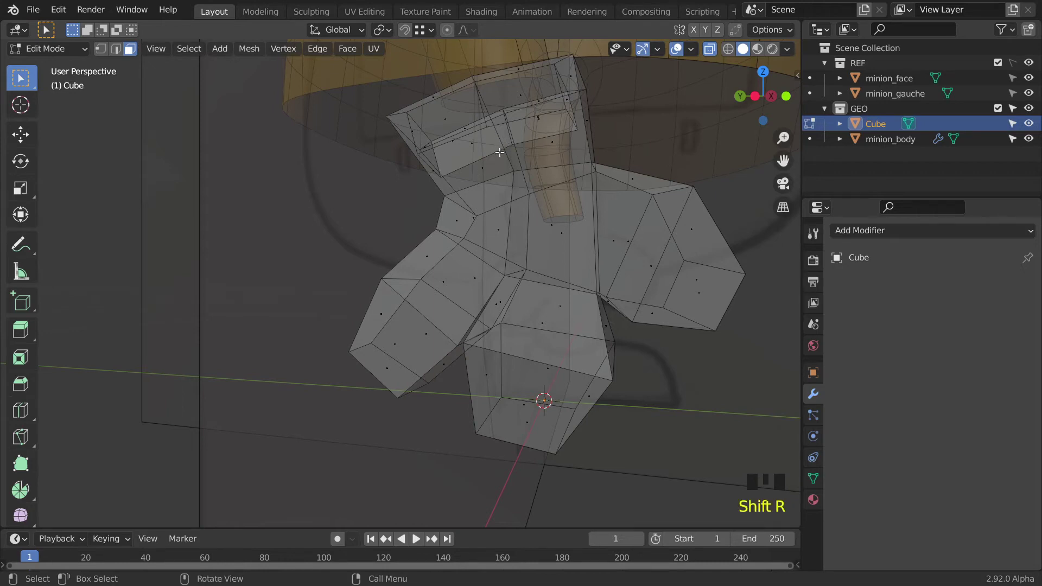
middle_click_drag(500, 153, 552, 145)
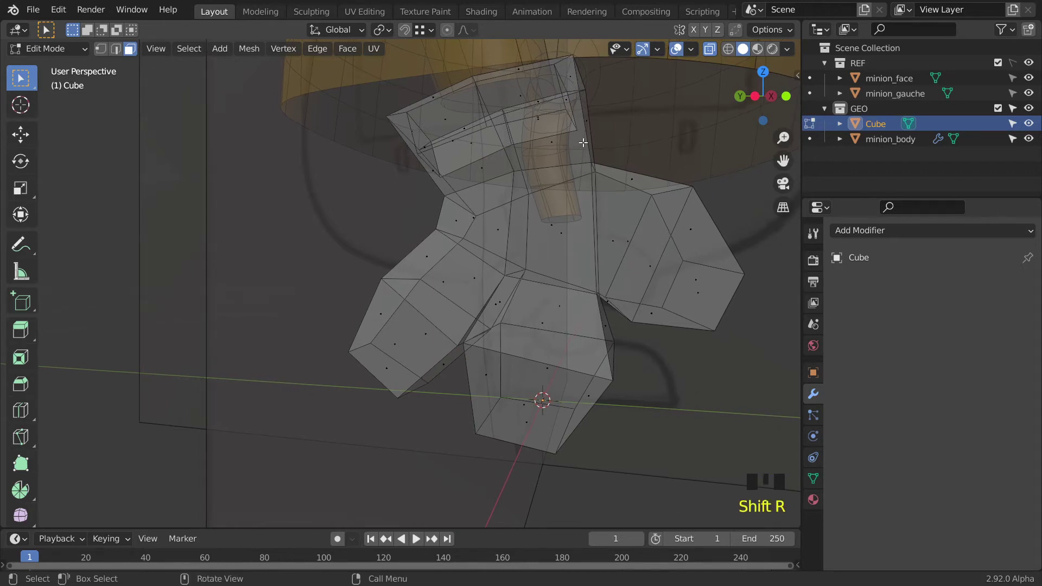
key("ctrl+r")
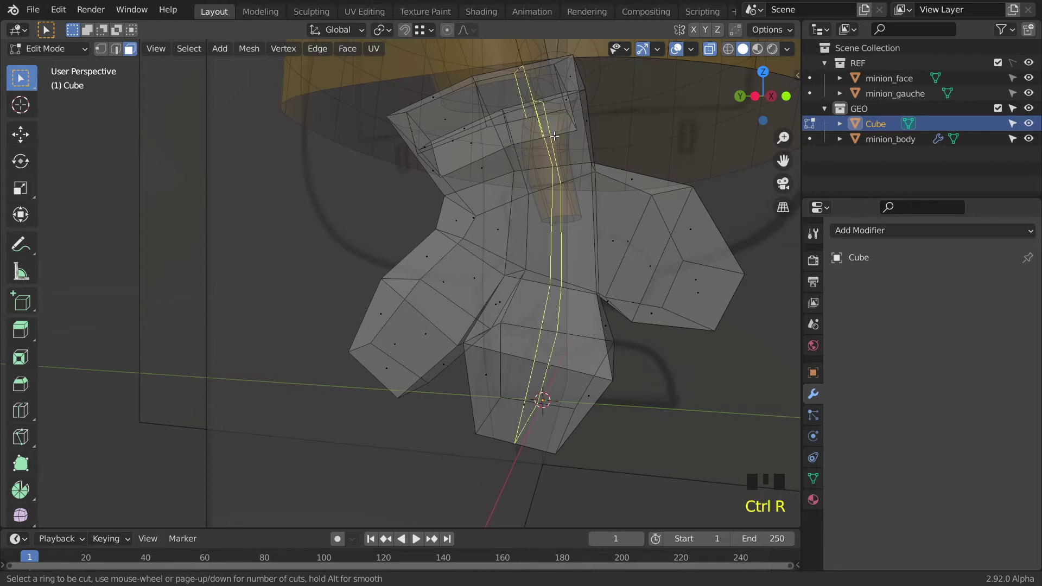
left_click(590, 142)
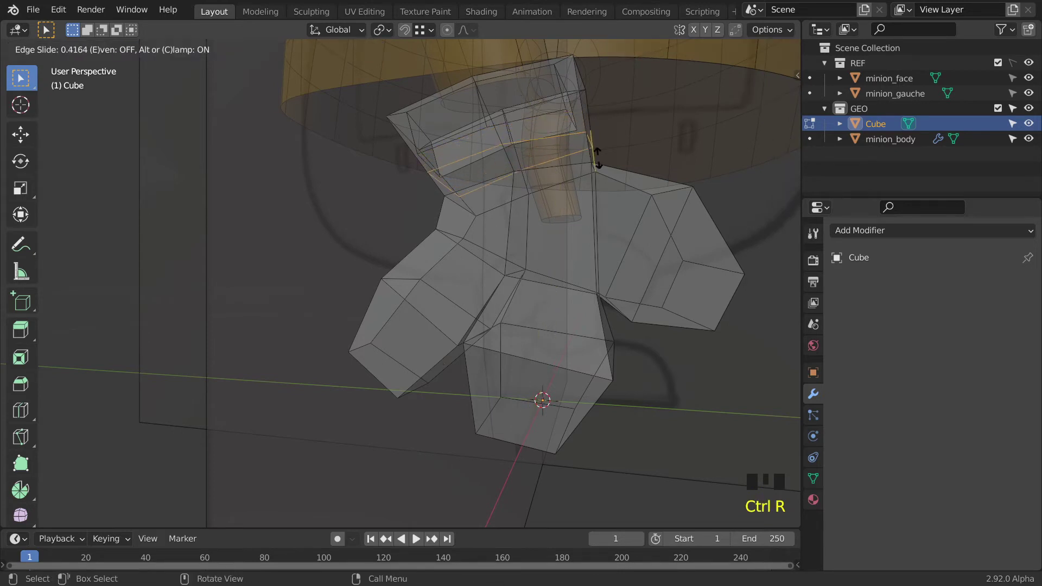
left_click(600, 165)
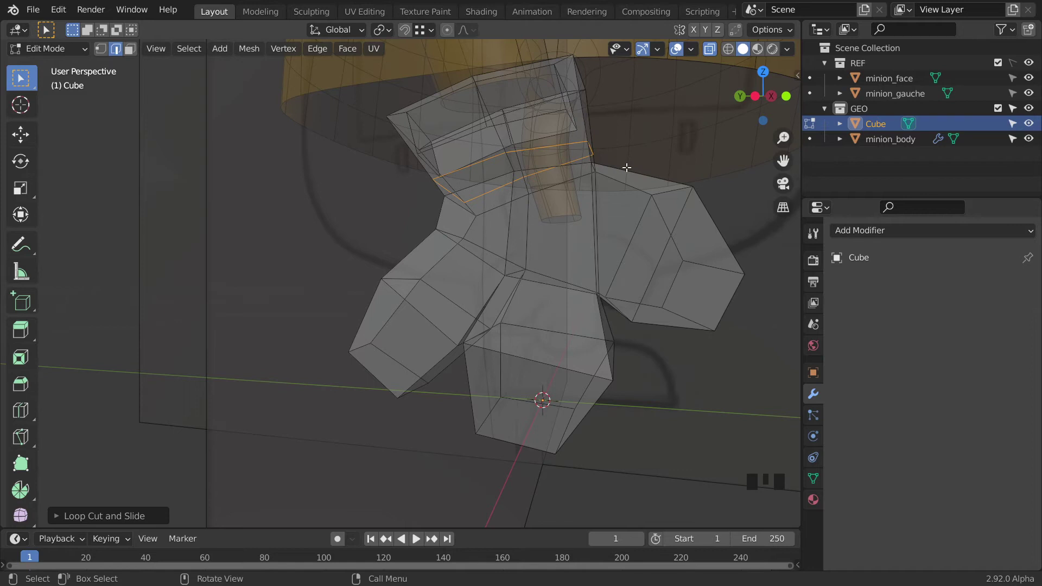
key("s")
left_click(621, 167)
Step: Turn off X-ray, isolate the glove in local view and add a Mirror modifier to it
middle_click_drag(621, 167, 721, 272)
scroll(590, 169, "down", 2)
key("alt+z")
key("KP_Divide")
left_click(856, 234)
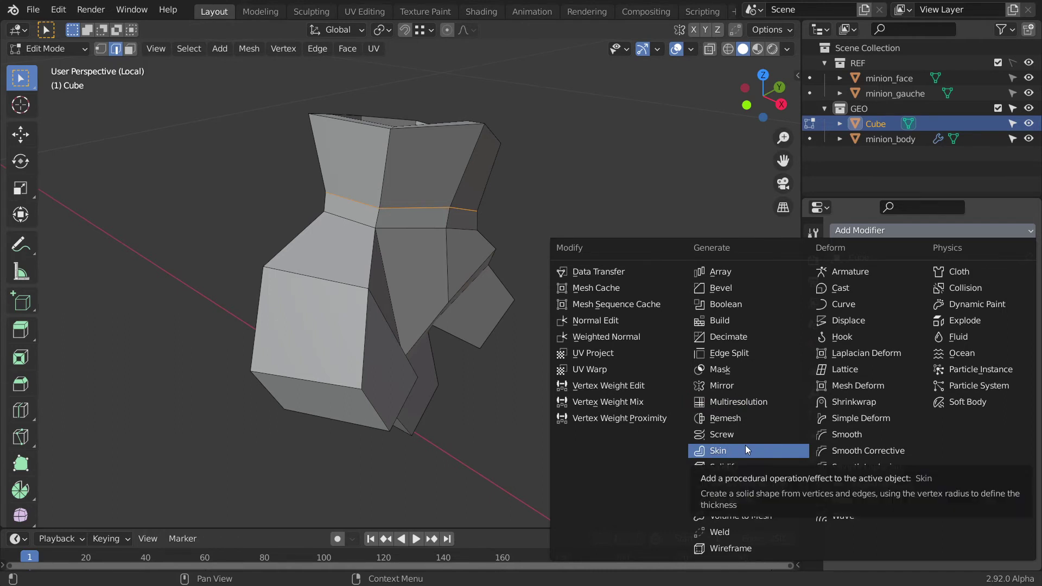
left_click(746, 383)
scroll(531, 307, "down", 3)
middle_click_drag(530, 307, 610, 285)
scroll(422, 323, "down", 6)
mouse_move(516, 336)
middle_mouse_down()
mouse_move(600, 310)
mouse_move(529, 326)
middle_mouse_up()
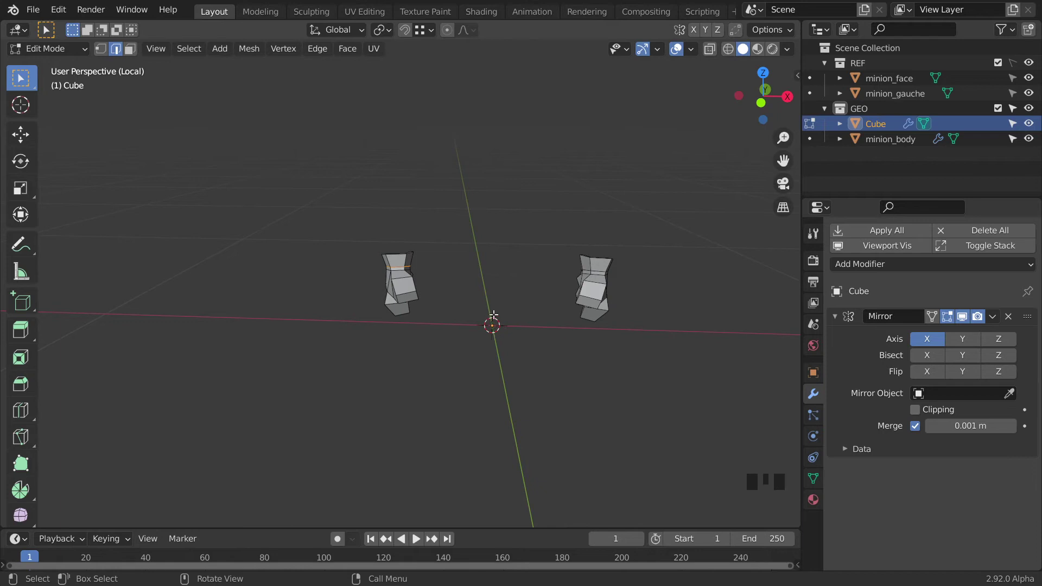
left_click(1009, 394)
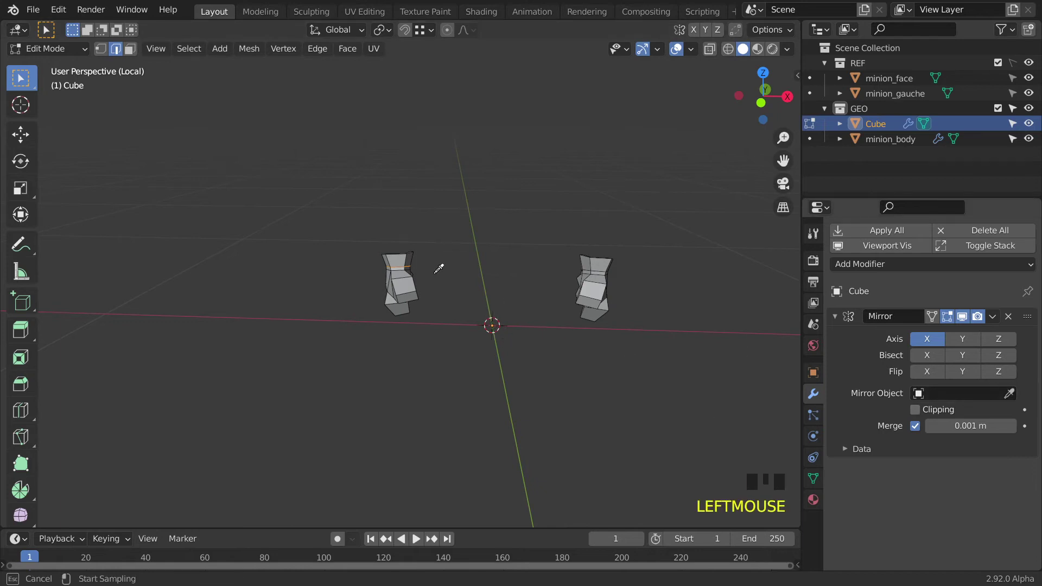
key("Escape")
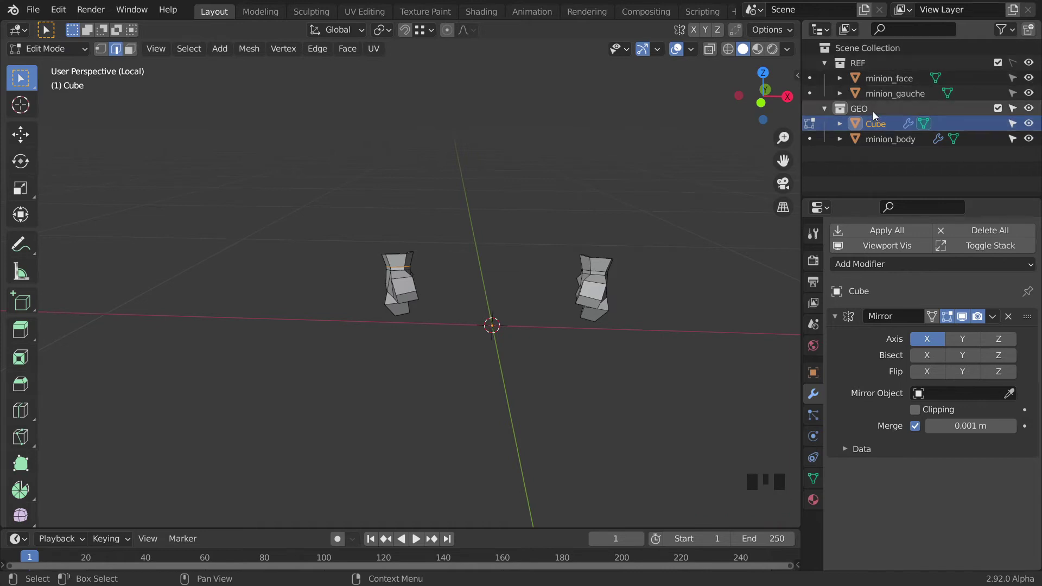
Step: Leave local view and set minion_body as the Mirror modifier's mirror object
key("KP_Divide")
scroll(606, 261, "down", 1)
middle_click_drag(606, 261, 507, 271)
scroll(508, 271, "down", 2)
scroll(507, 270, "down", 3)
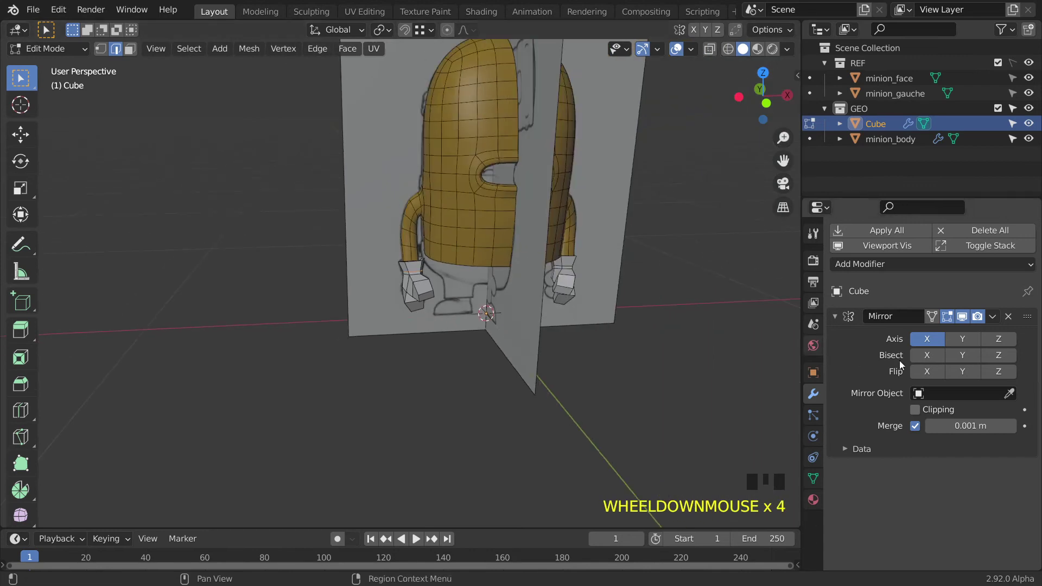
left_click(1011, 393)
left_click(472, 215)
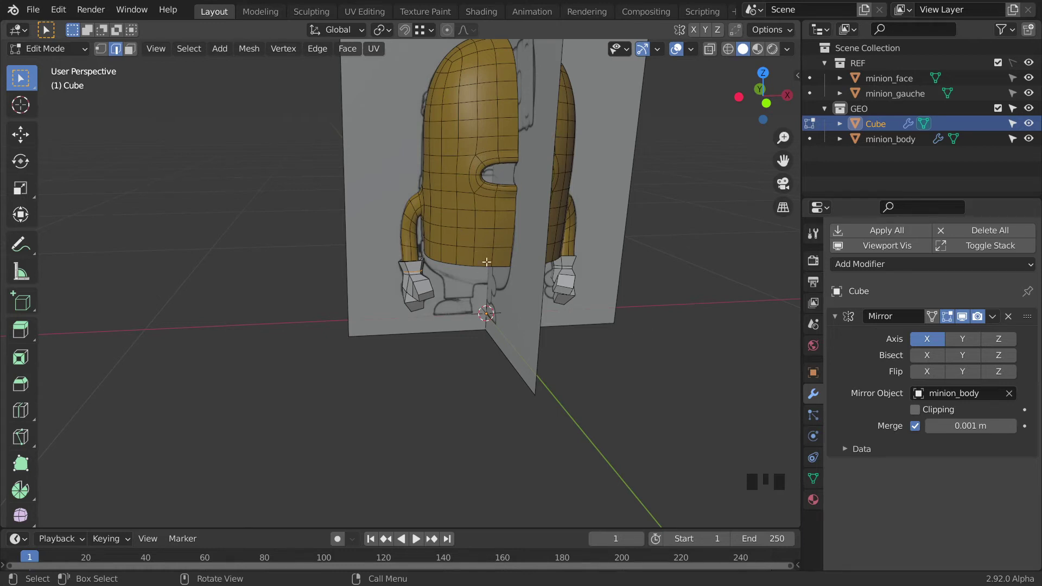
Step: Collapse the Mirror modifier's settings and add a Subdivision Surface modifier to the glove
left_click(834, 317)
left_click(857, 263)
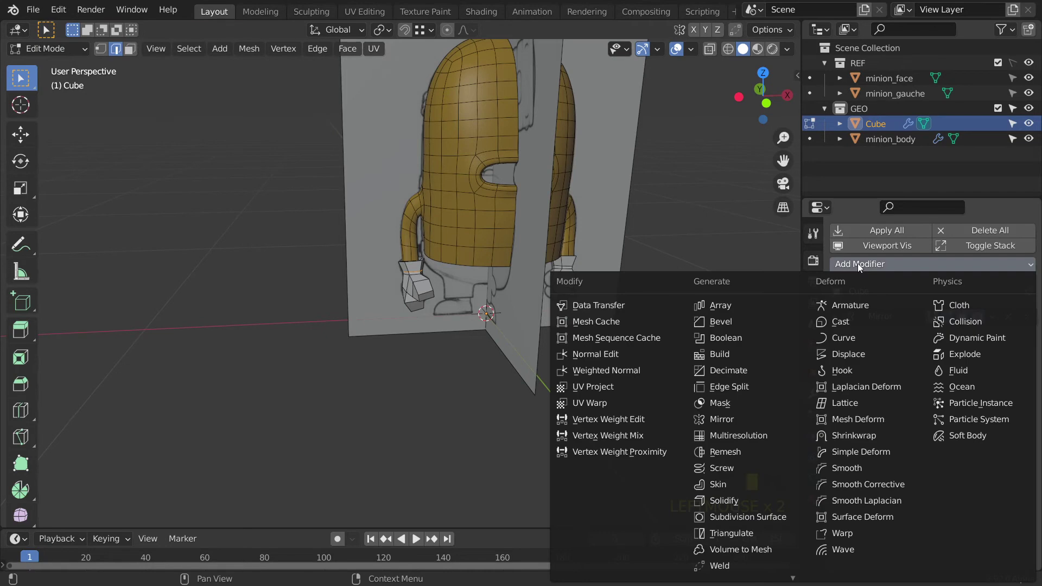
left_click(755, 520)
Step: Switch to Sculpt Mode in the right side view and pull the rear finger out to the reference outline with the Grab brush
middle_click_drag(383, 363, 551, 269)
scroll(455, 305, "up", 5)
scroll(456, 305, "up", 3)
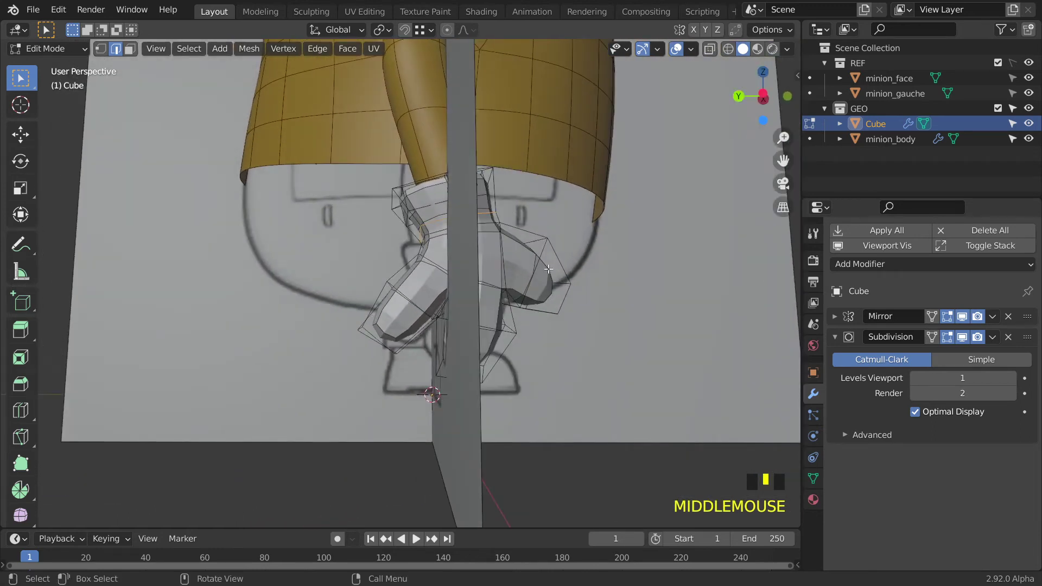
key("KP_1")
key("KP_3")
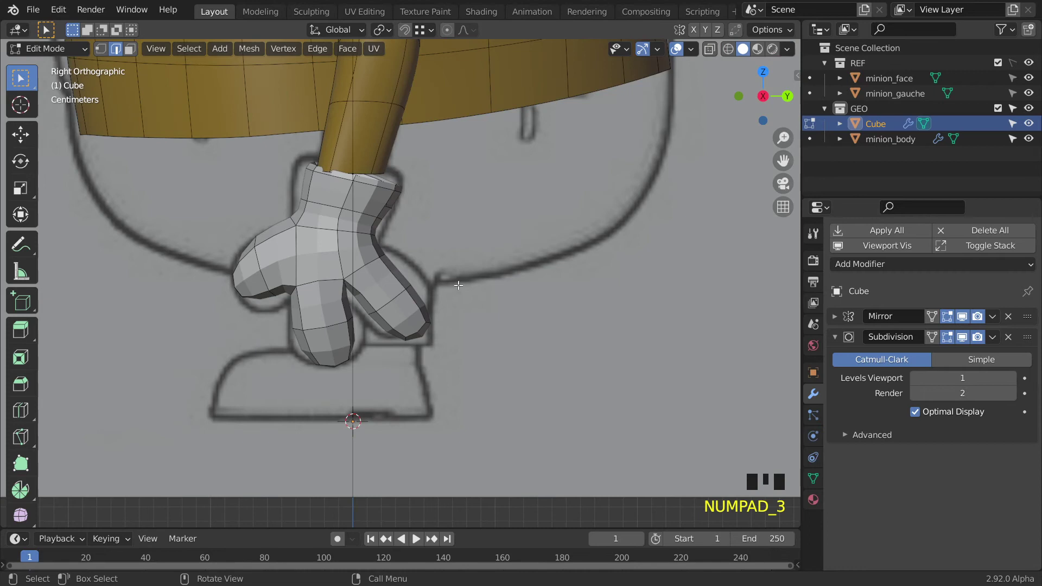
left_click(56, 51)
left_click(60, 100)
scroll(380, 288, "up", 3)
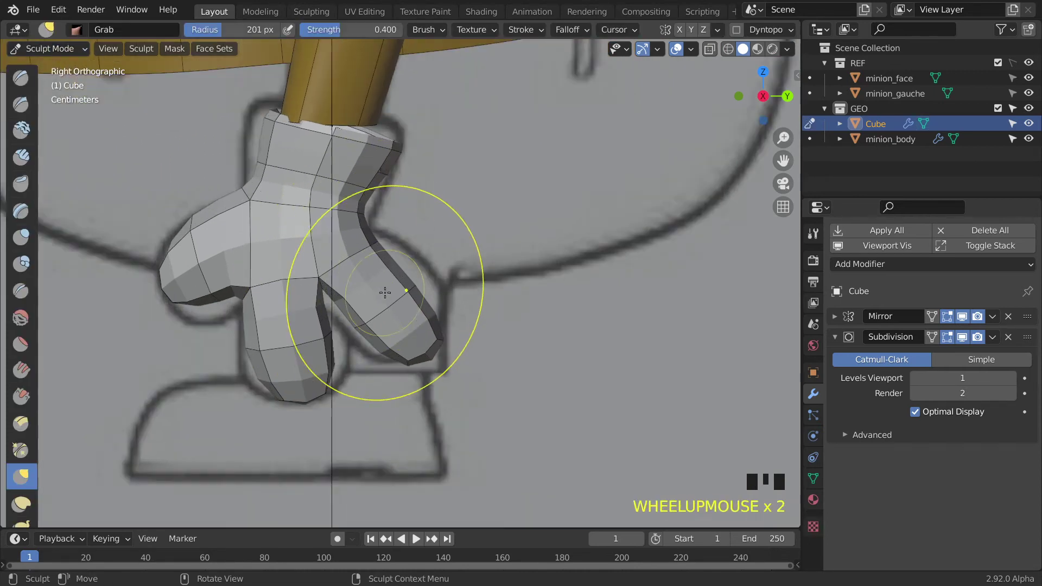
mouse_move(400, 269)
left_mouse_down()
mouse_move(415, 304)
mouse_move(484, 242)
left_mouse_up()
mouse_move(359, 330)
left_mouse_down()
mouse_move(323, 356)
mouse_move(358, 356)
left_mouse_up()
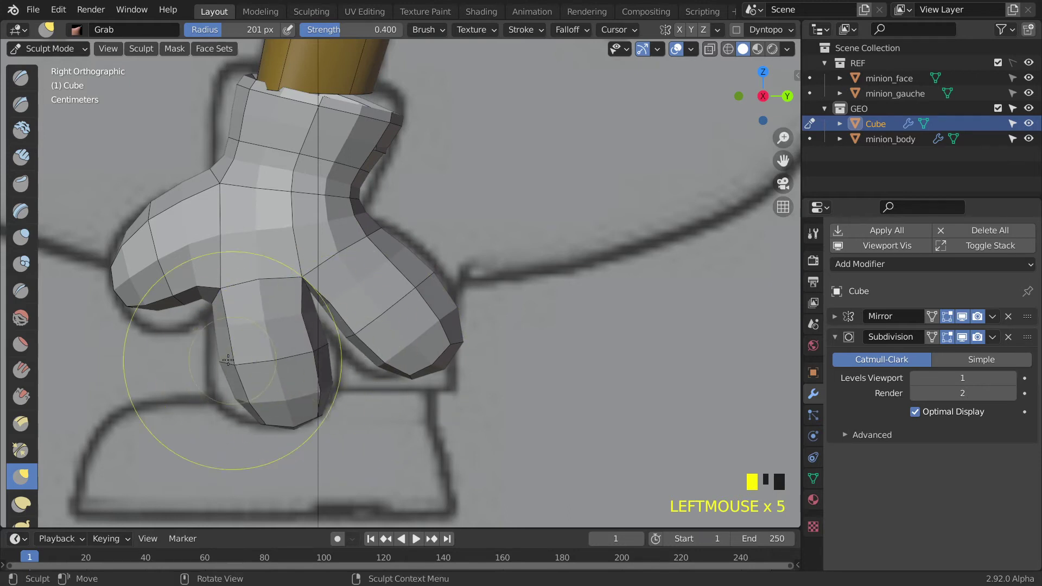
Step: Widen the middle finger and pull the rear side of the wrist outward with the Grab brush to match the side drawing
mouse_move(235, 350)
left_mouse_down()
mouse_move(219, 368)
mouse_move(184, 373)
left_mouse_up()
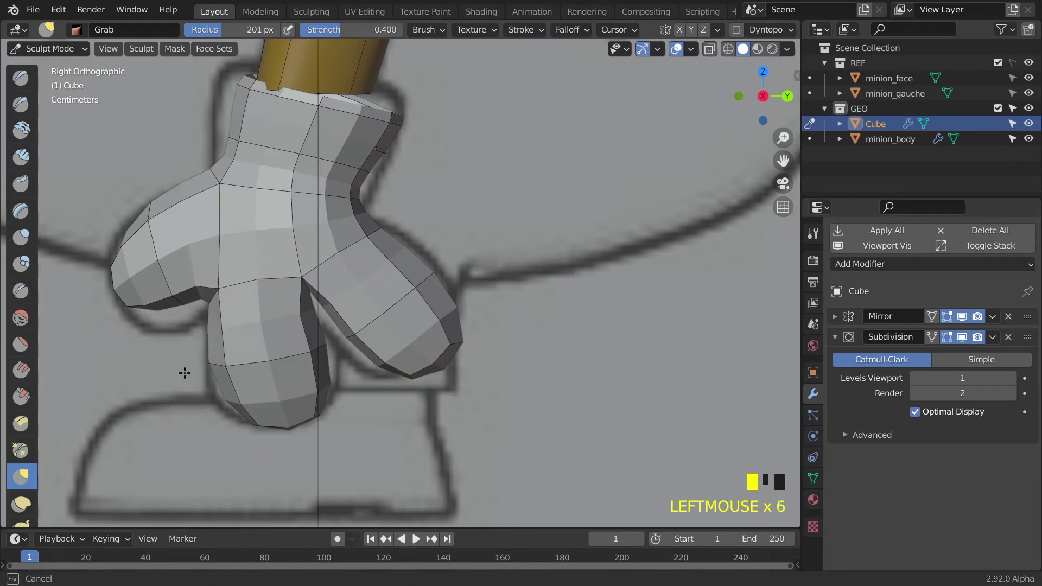
mouse_move(291, 349)
left_mouse_down()
mouse_move(374, 323)
mouse_move(356, 324)
mouse_move(405, 261)
left_mouse_up()
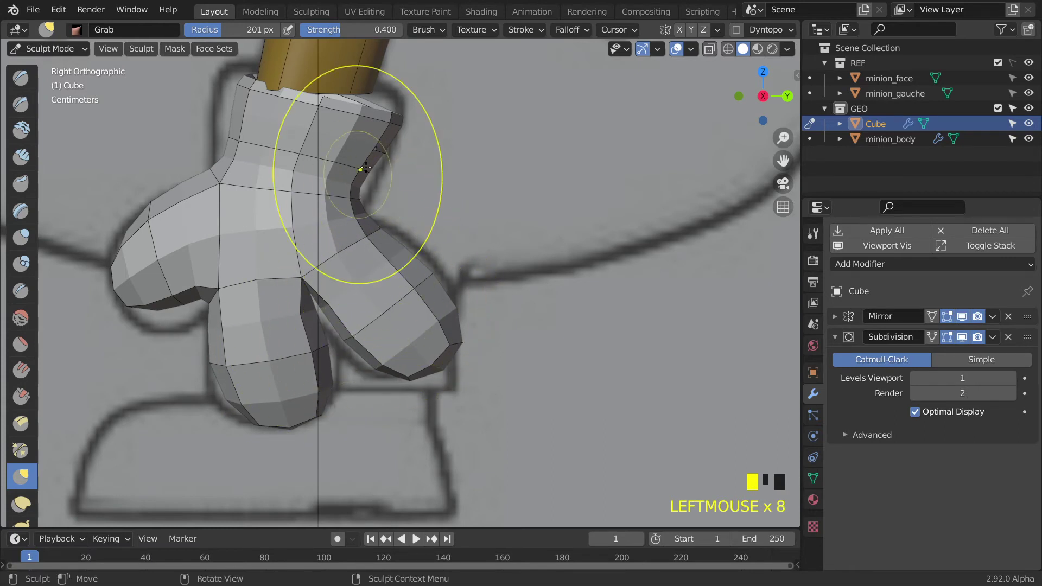
left_click_drag(353, 194, 381, 203)
Step: Pull the cuff's front and rear rim corners and its lower part toward the side drawing's outline with the Grab brush
left_click_drag(245, 77, 233, 83)
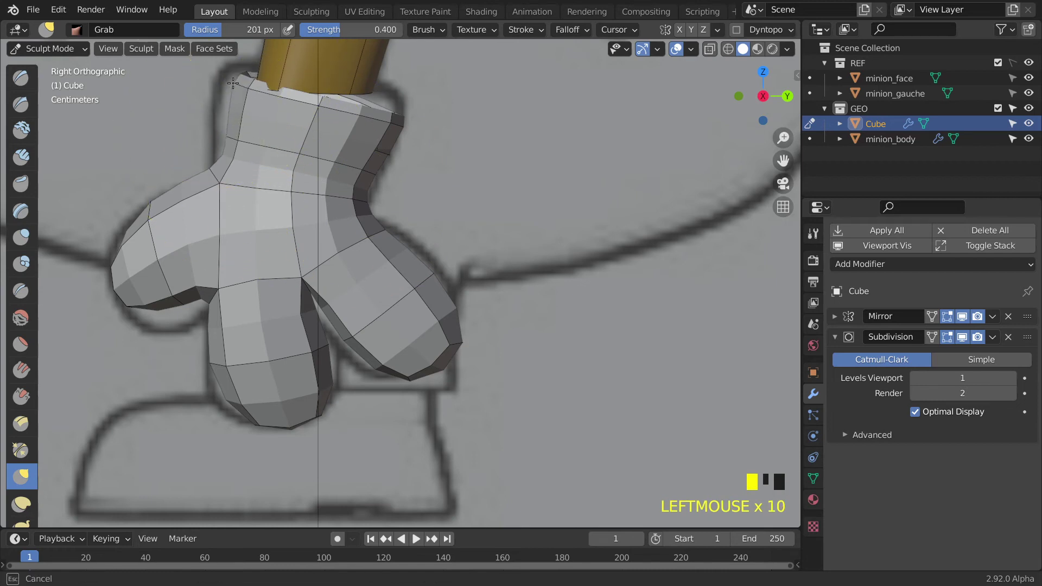
mouse_move(403, 114)
left_mouse_down()
mouse_move(420, 107)
mouse_move(402, 83)
left_mouse_up()
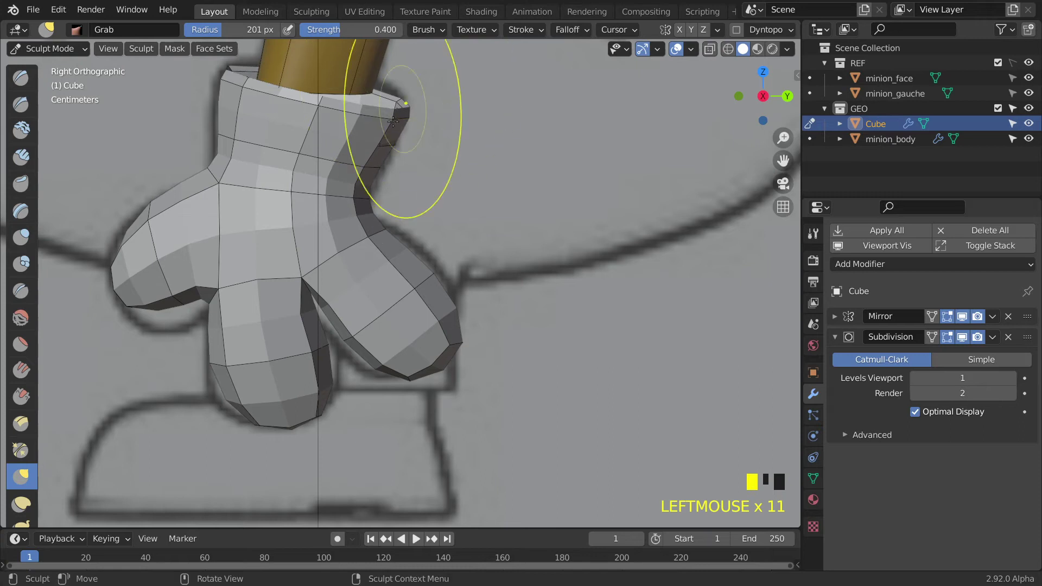
left_click_drag(373, 141, 383, 115)
left_click_drag(287, 150, 281, 143)
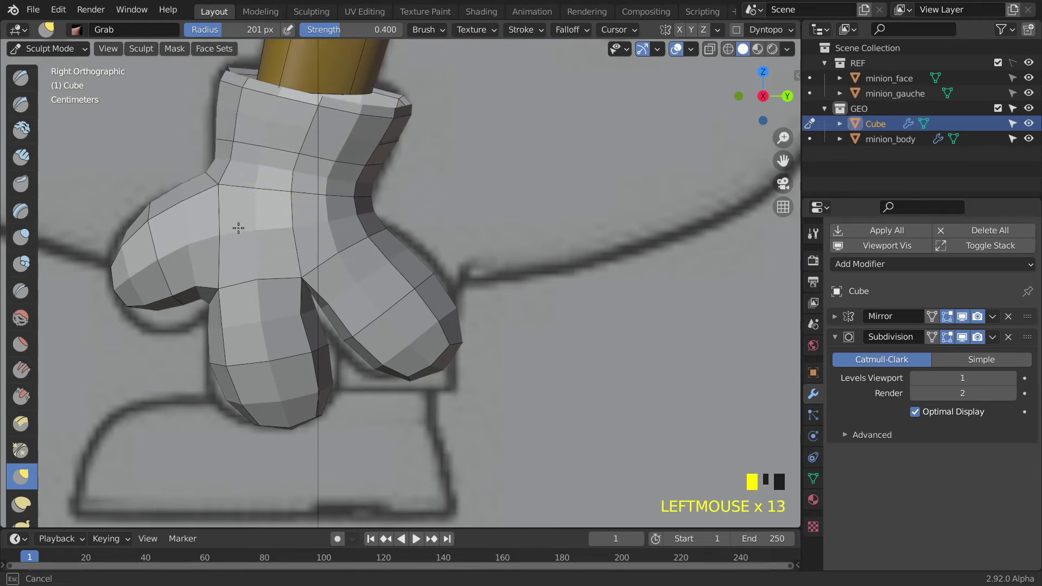
Step: Pull the front finger's lower tip and upper side out to the side drawing's outline with the Grab brush
mouse_move(145, 274)
left_mouse_down()
mouse_move(157, 337)
mouse_move(173, 341)
left_mouse_up()
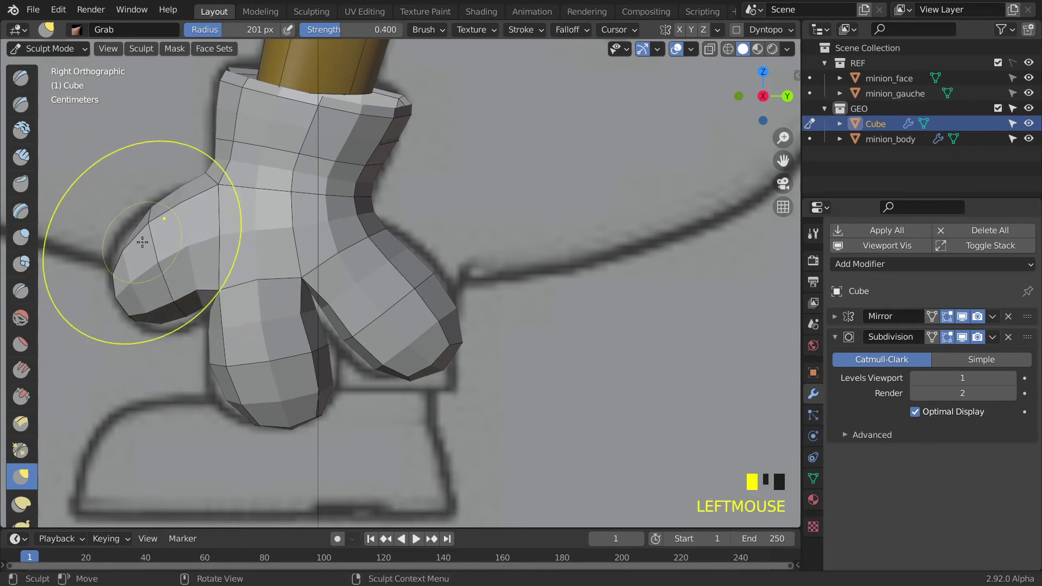
mouse_move(140, 240)
left_mouse_down()
mouse_move(170, 321)
mouse_move(125, 219)
left_mouse_up()
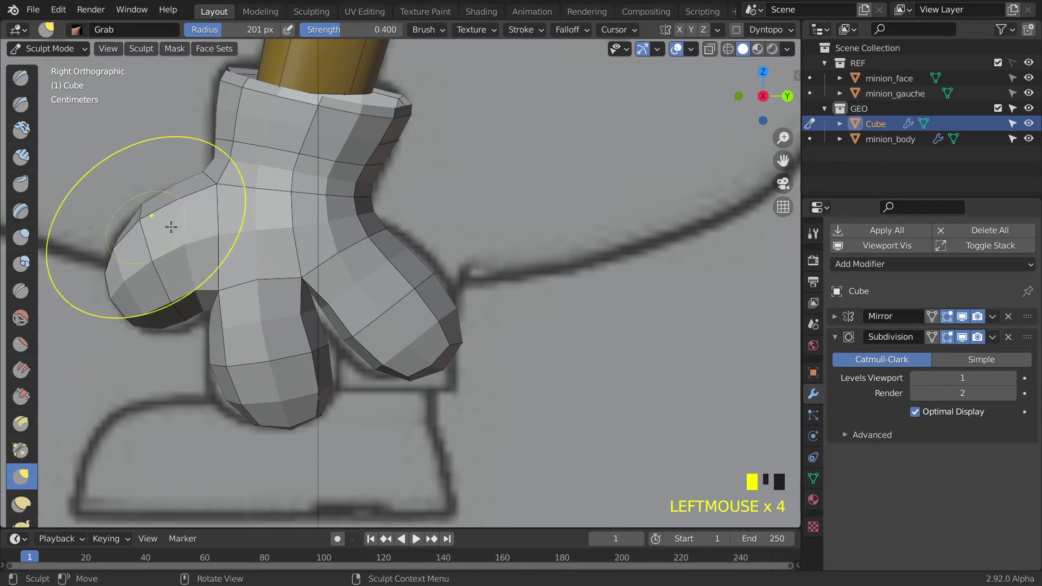
Step: In the front view, pull the front finger and the lower finger's tip toward the body with the Grab brush to match the front drawing
middle_click_drag(169, 226, 220, 229)
scroll(296, 232, "down", 3)
middle_click_drag(295, 232, 396, 299)
scroll(397, 299, "down", 2)
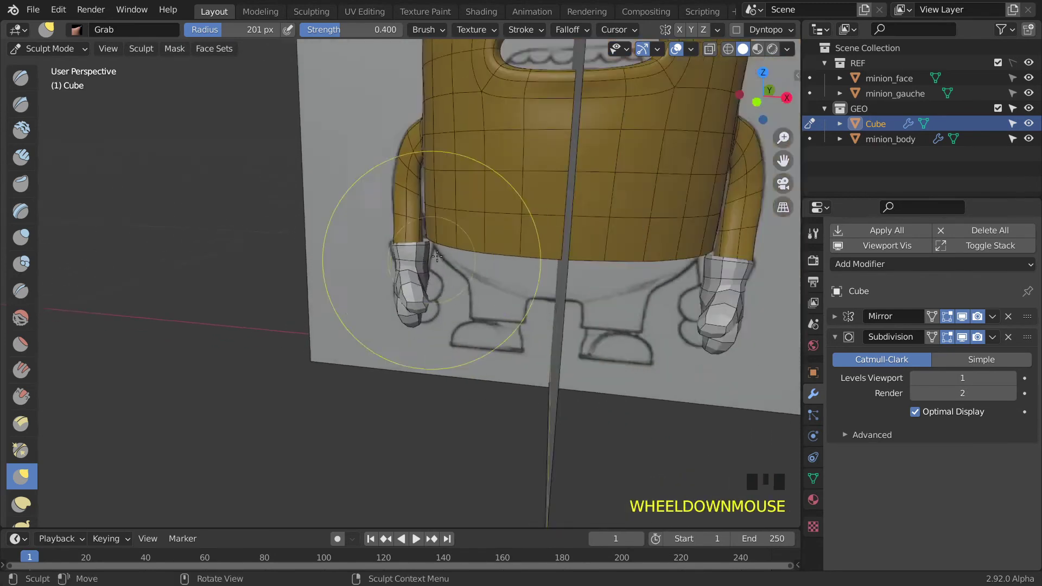
scroll(442, 255, "up", 5)
middle_click_drag(443, 255, 462, 227)
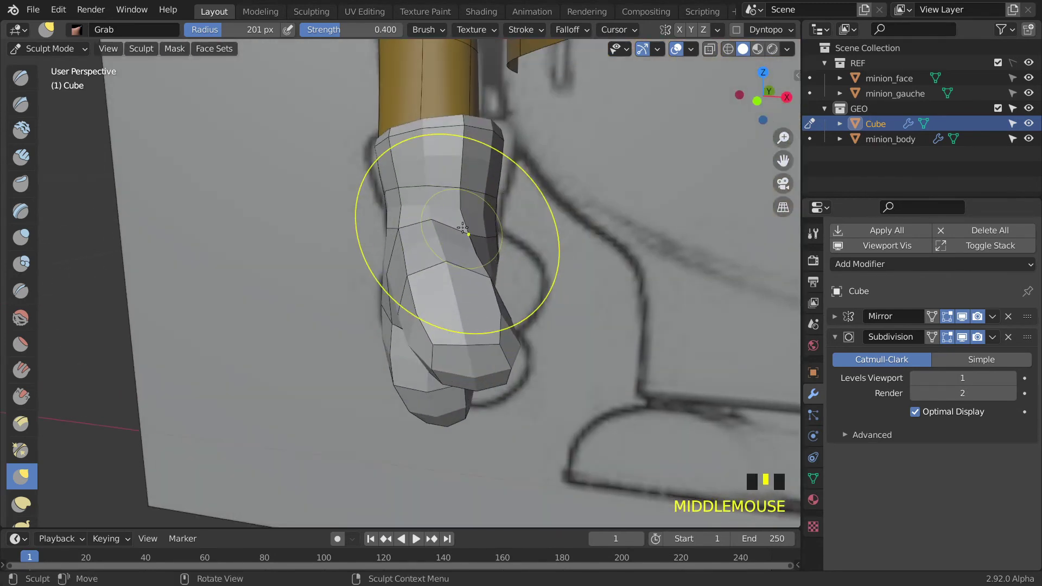
key("KP_3")
key("KP_1")
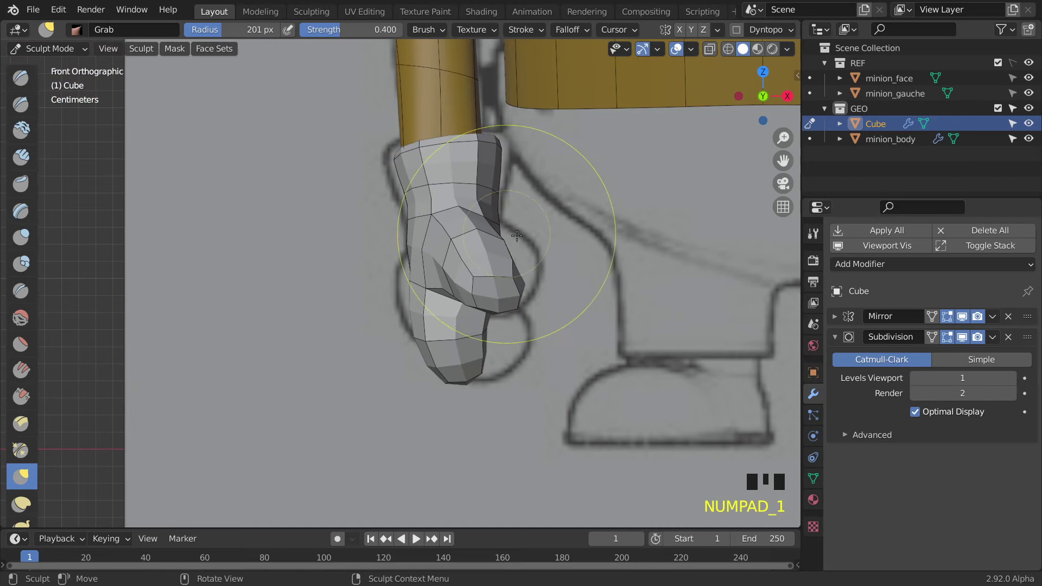
mouse_move(481, 271)
left_mouse_down()
mouse_move(497, 288)
mouse_move(530, 263)
left_mouse_up()
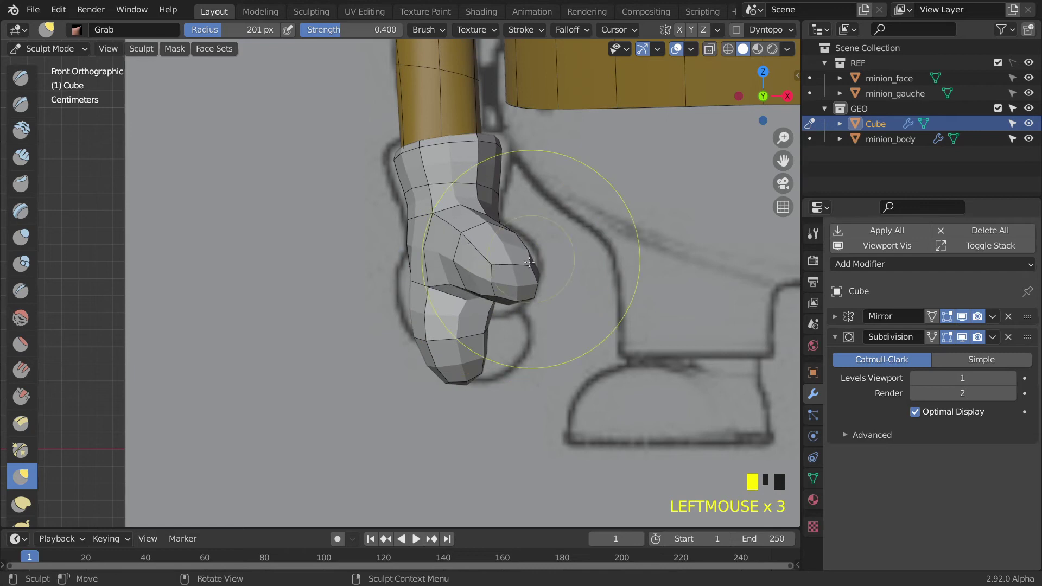
left_click_drag(463, 373, 515, 369)
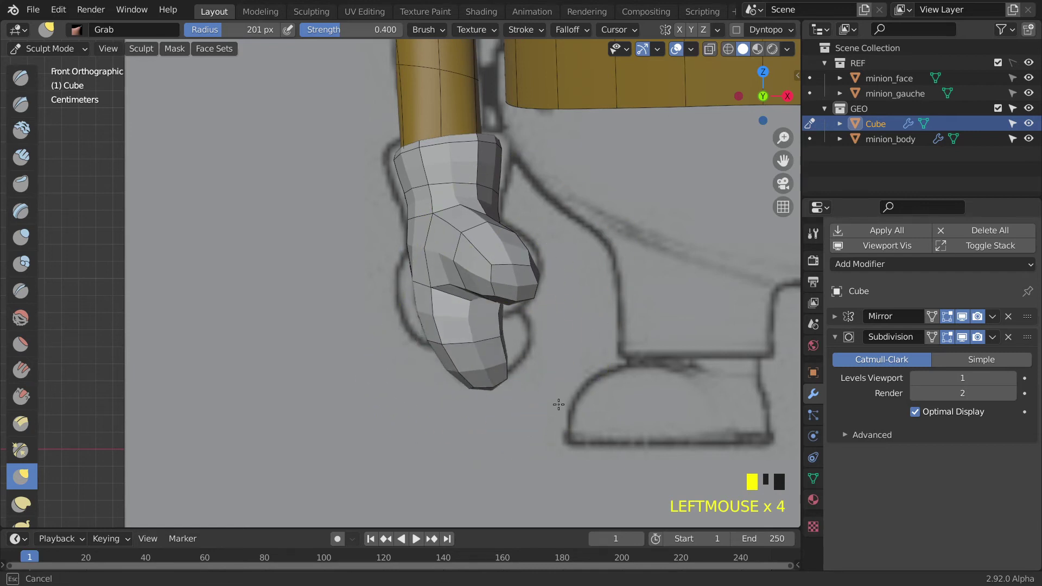
left_click_drag(579, 428, 559, 397)
mouse_move(535, 373)
middle_mouse_down()
mouse_move(679, 339)
mouse_move(646, 341)
mouse_move(693, 344)
mouse_move(665, 351)
middle_mouse_up()
mouse_move(481, 281)
left_mouse_down()
mouse_move(450, 325)
mouse_move(503, 304)
left_mouse_up()
Step: Switch the glove to Edit Mode and move the inner edge that pokes through the cuff's side back inside
mouse_move(504, 304)
middle_mouse_down()
mouse_move(572, 298)
mouse_move(451, 298)
mouse_move(374, 181)
middle_mouse_up()
scroll(373, 181, "up", 4)
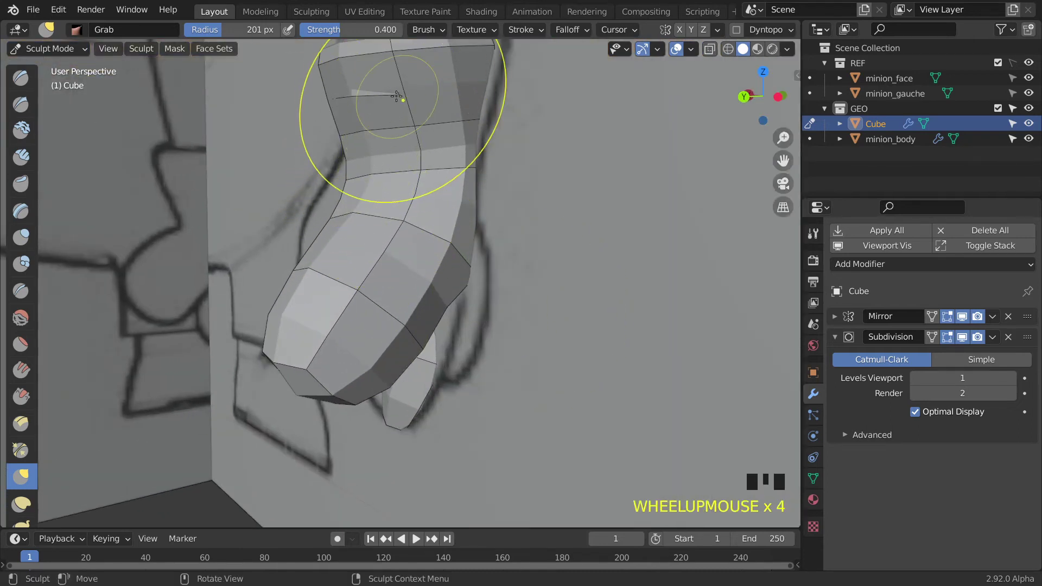
left_click_drag(400, 98, 405, 96)
middle_click_drag(417, 95, 393, 156)
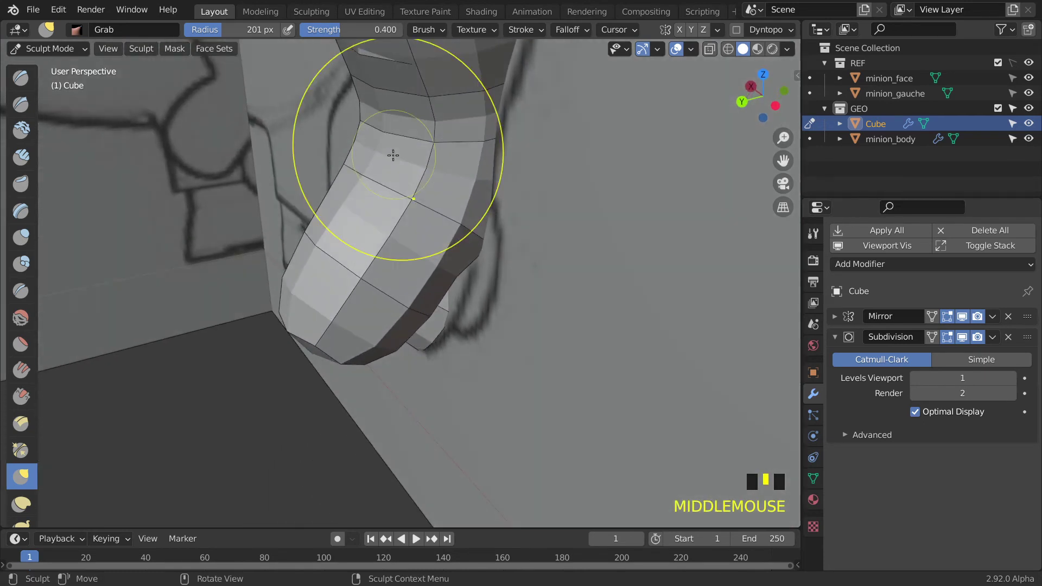
key("ctrl+Tab")
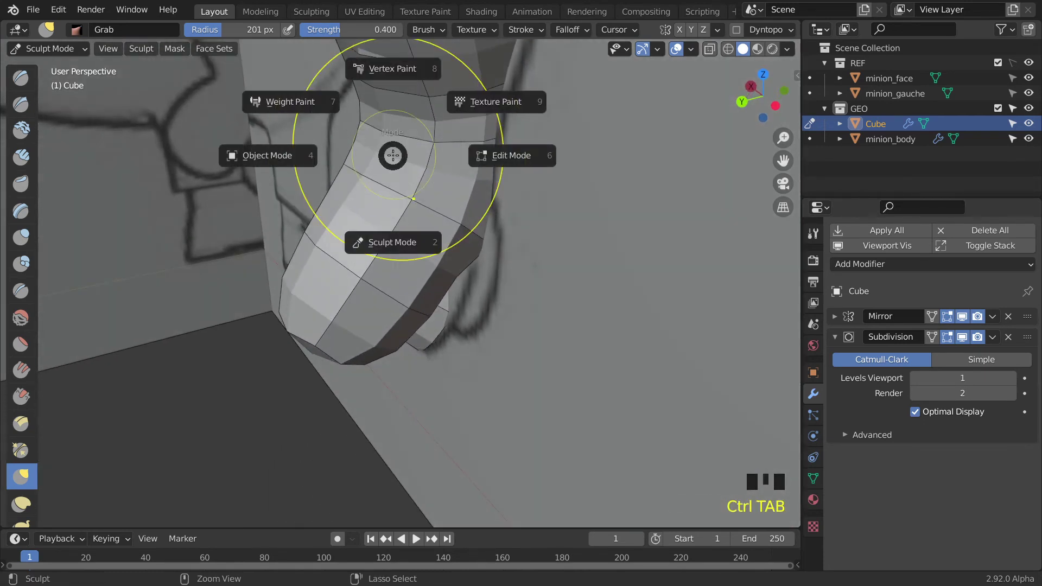
left_click(477, 157)
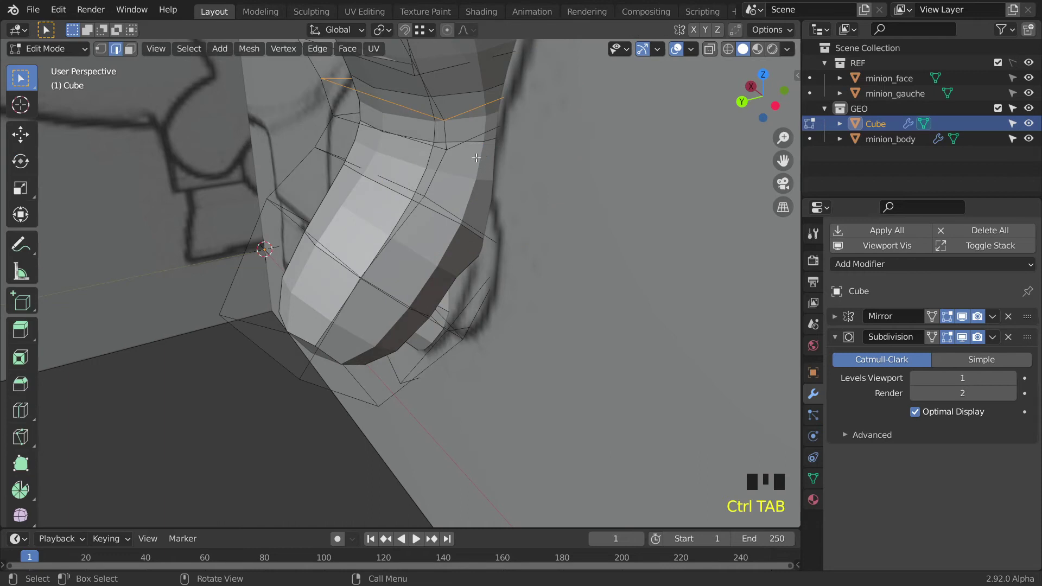
middle_click_drag(437, 153, 464, 161)
middle_click_drag(441, 124, 444, 269, "shift")
mouse_move(337, 230)
middle_mouse_down()
mouse_move(348, 233)
mouse_move(331, 230)
middle_mouse_up()
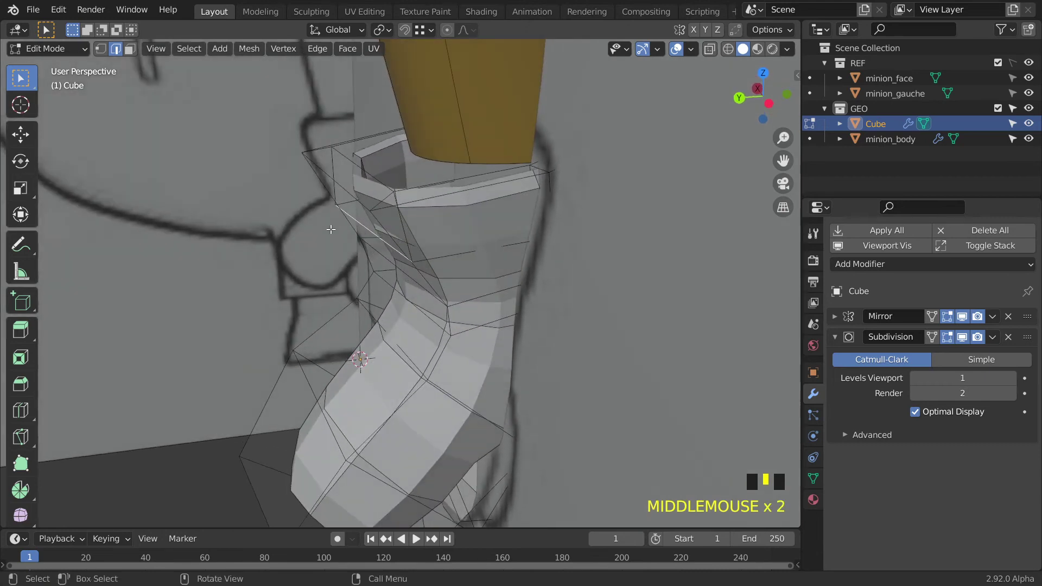
key("g")
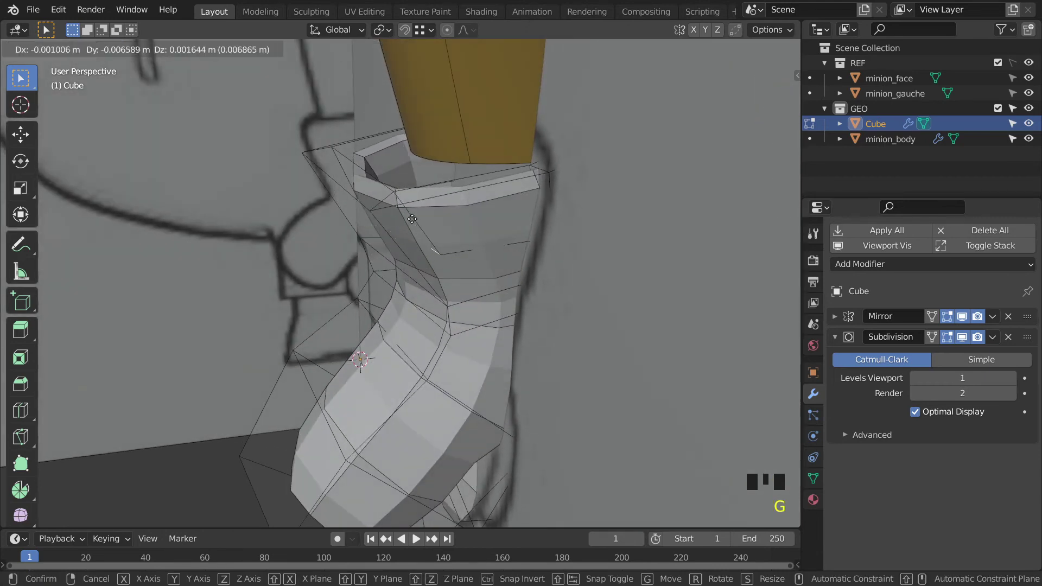
left_click(429, 231)
Step: Hide the Subdivision effect in Edit Mode and scale the cuff's inner edge loop down to about 0.75
middle_click_drag(429, 231, 512, 274)
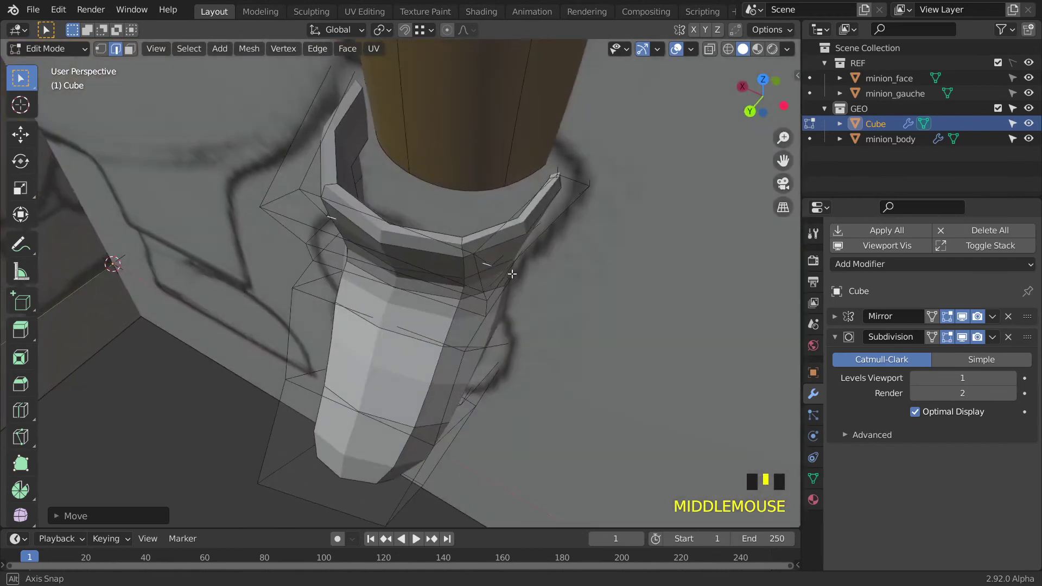
left_click(484, 266, "alt")
middle_click_drag(354, 201, 390, 187)
left_click(391, 187, "alt")
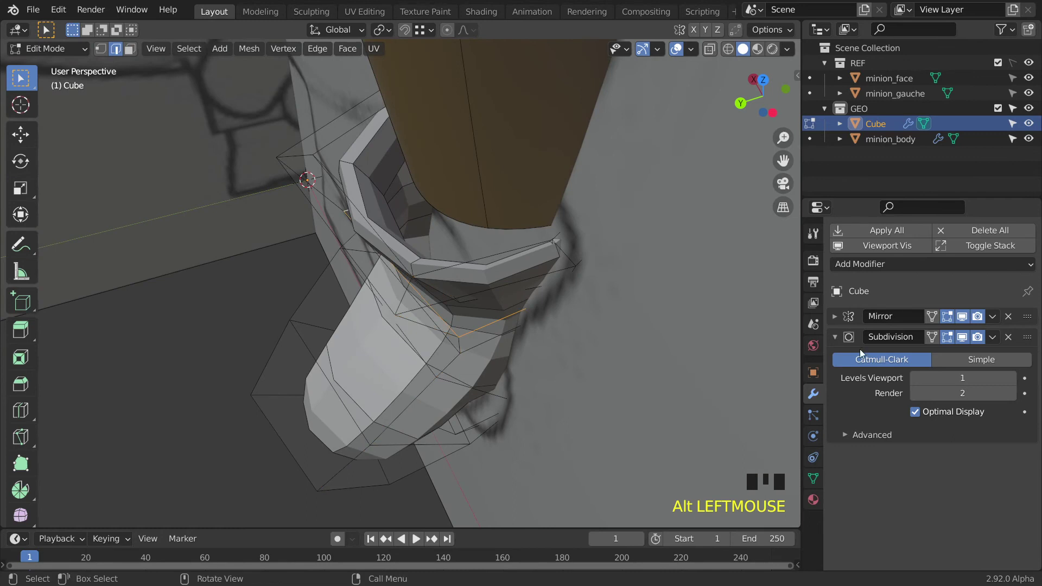
left_click(948, 337)
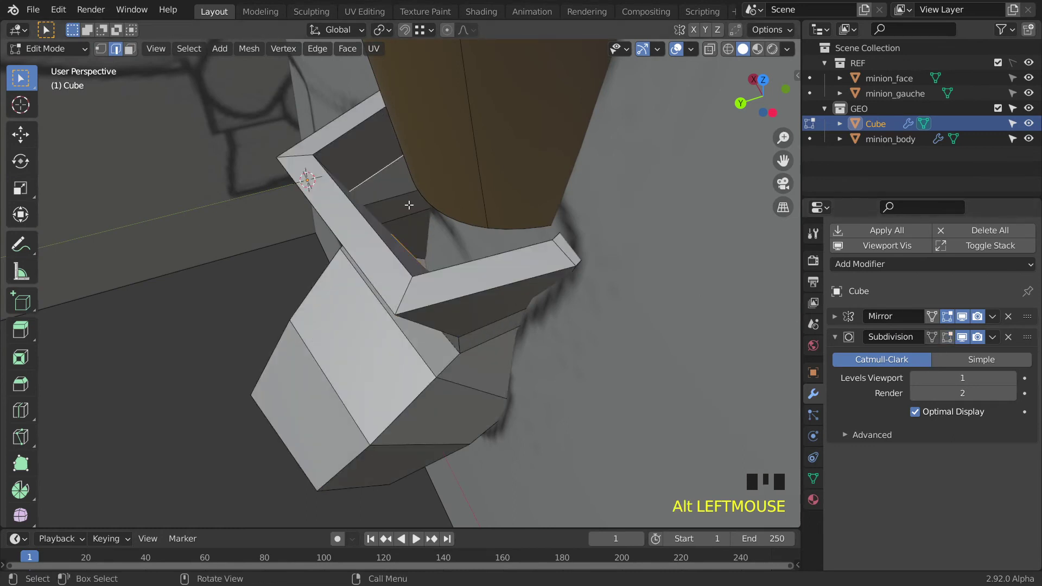
key("s")
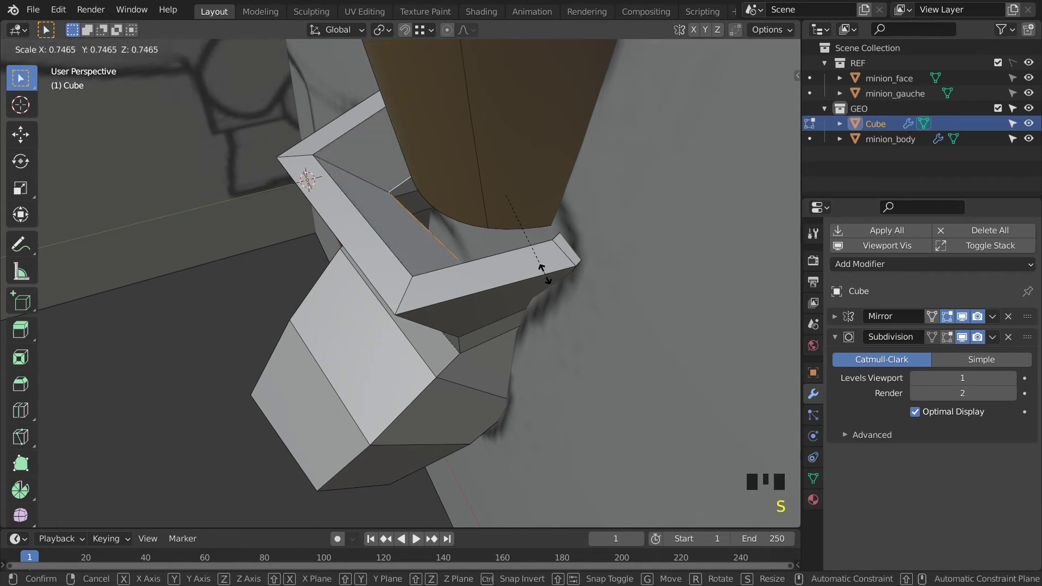
left_click(549, 270)
Step: Switch to the Tweak tool and vertex selection, and reposition the cuff's inner vertices around the arm
middle_click_drag(550, 270, 344, 306)
scroll(382, 281, "down", 3)
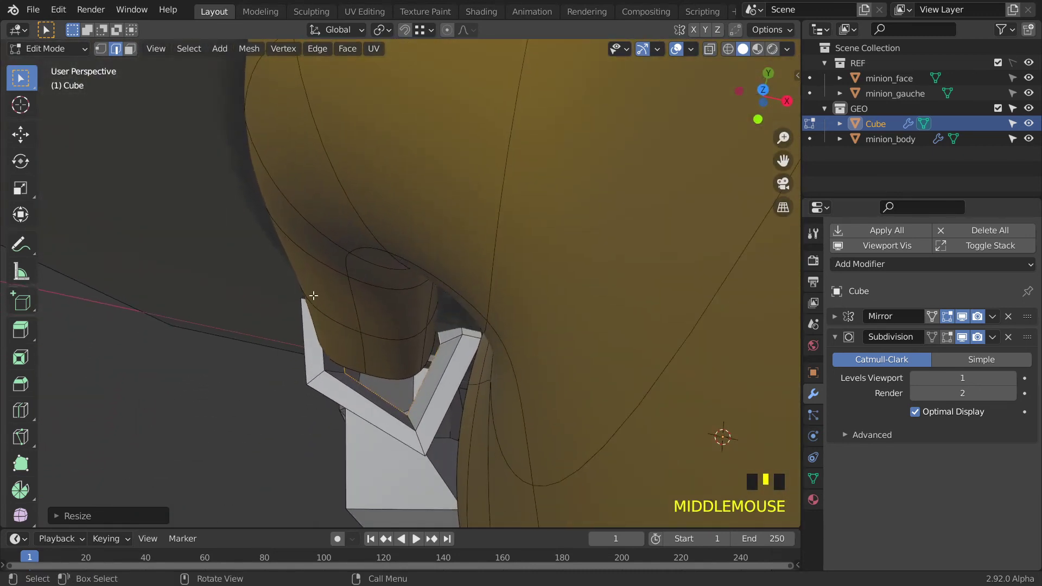
left_click_drag(20, 78, 82, 86)
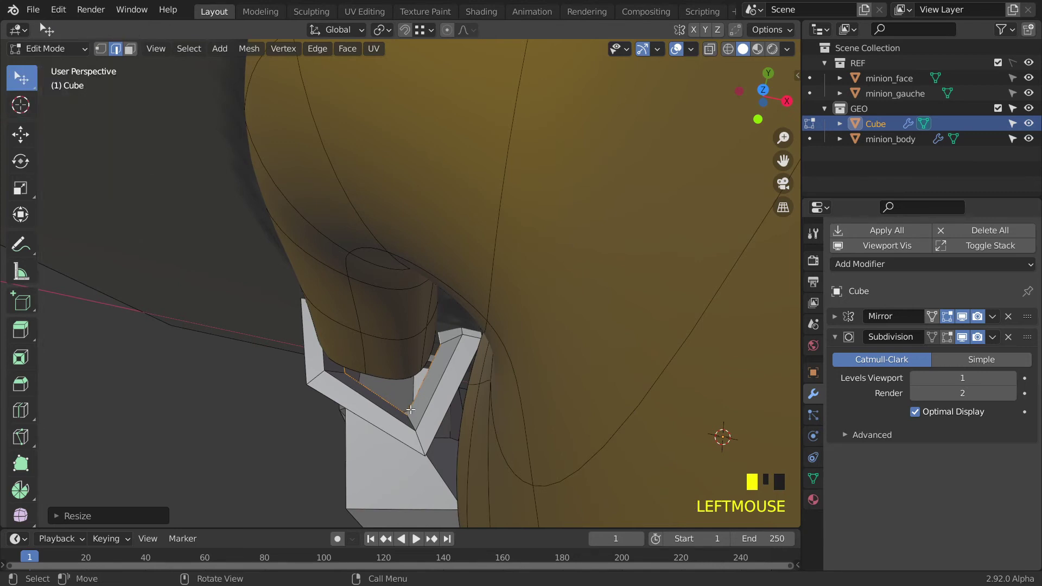
key("1")
left_click_drag(404, 408, 354, 356)
scroll(354, 355, "down", 2)
middle_click_drag(354, 356, 451, 296)
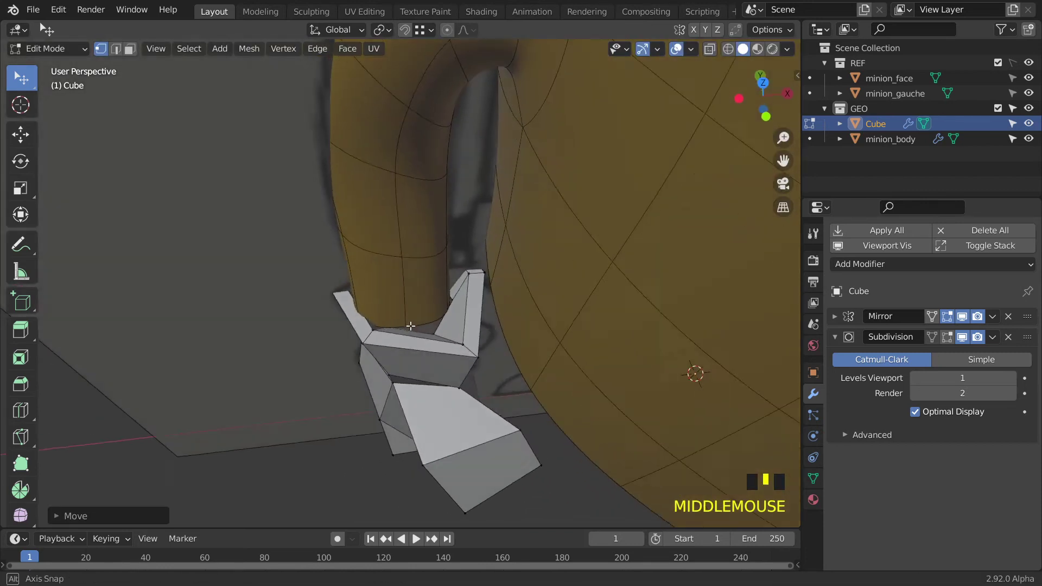
scroll(451, 296, "up", 2)
left_click_drag(469, 293, 451, 302)
middle_click_drag(451, 303, 568, 252)
middle_click_drag(616, 245, 590, 259)
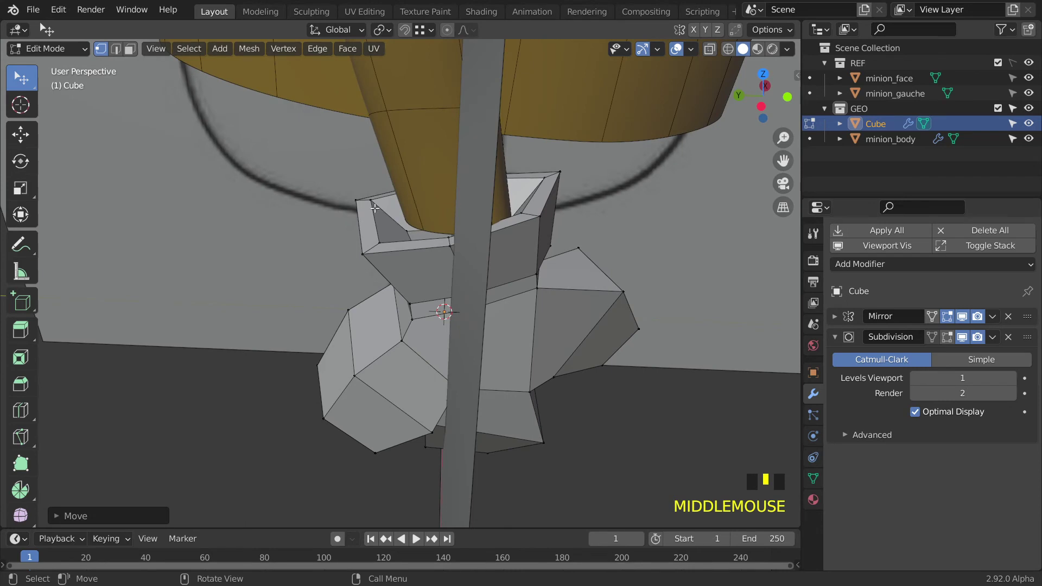
Step: Select the ring of faces on the cuff's rim and extrude it a short distance upward
key("3")
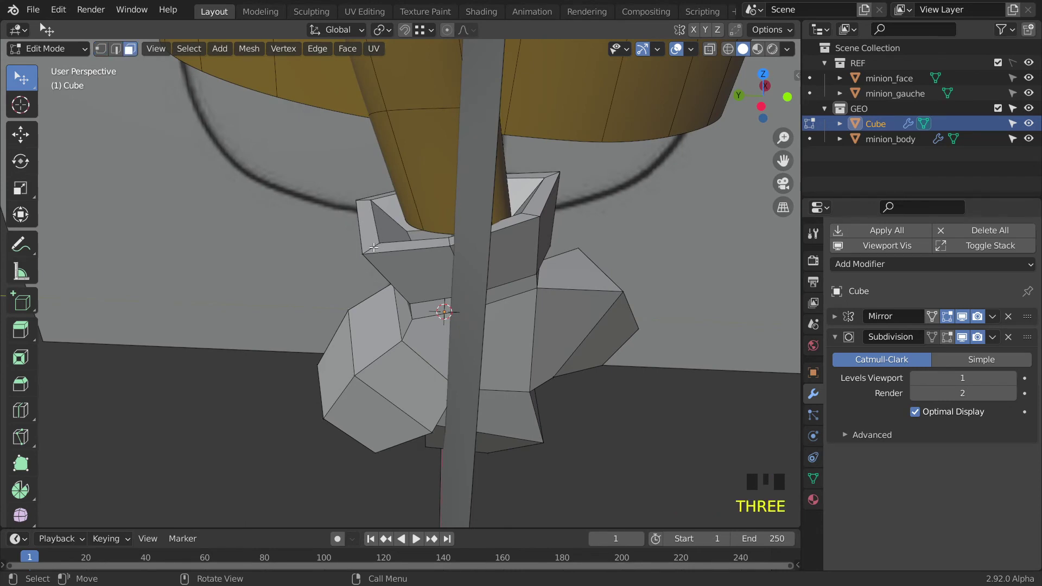
left_click(373, 248, "alt")
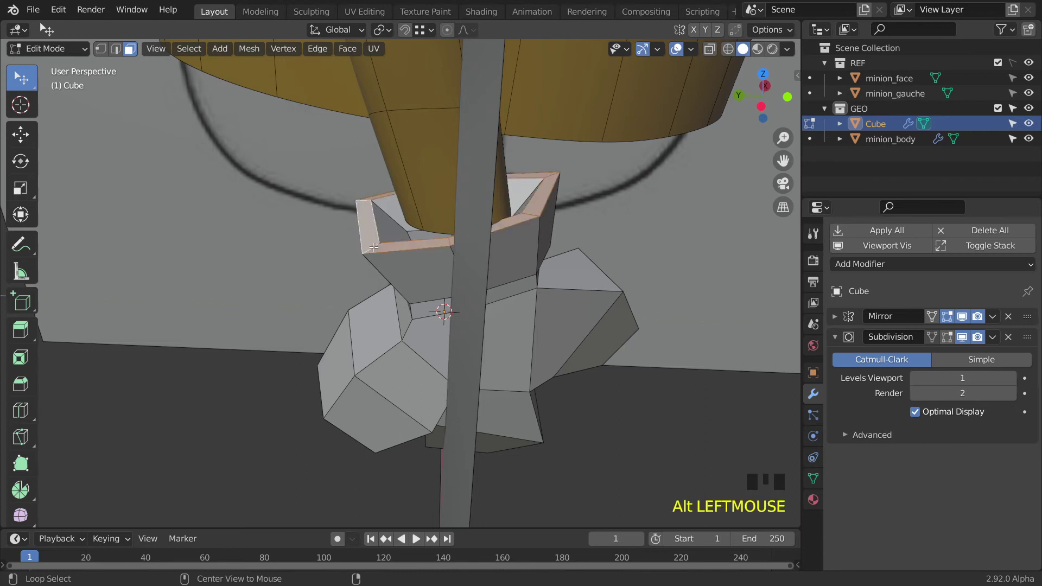
left_click(530, 215)
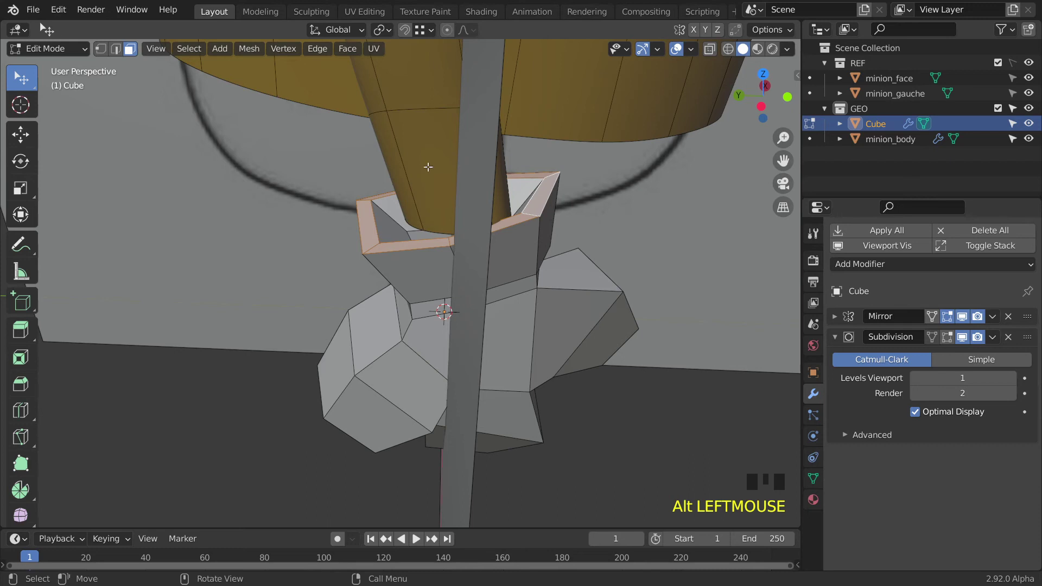
key("e")
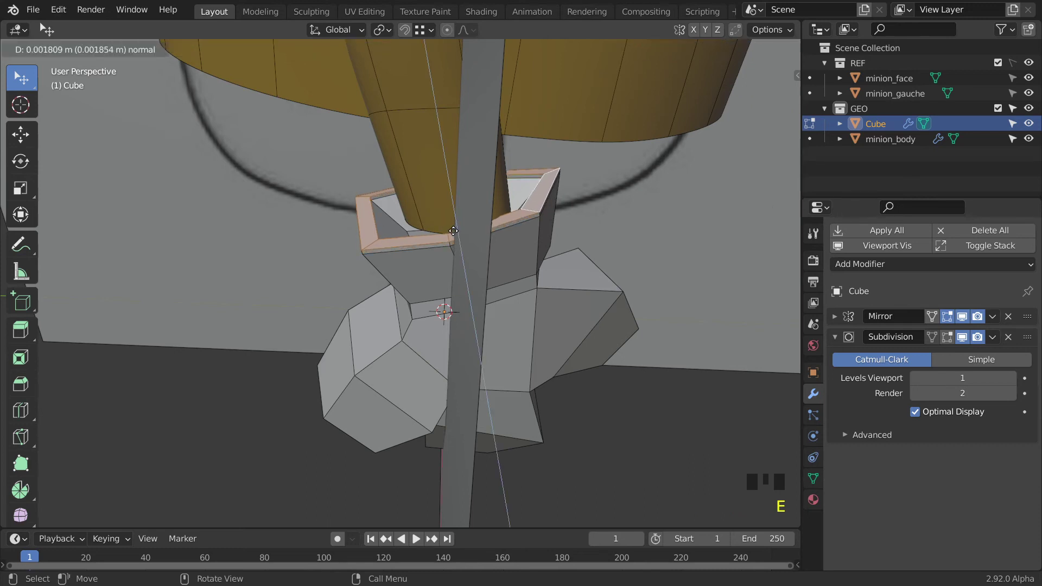
left_click(447, 226)
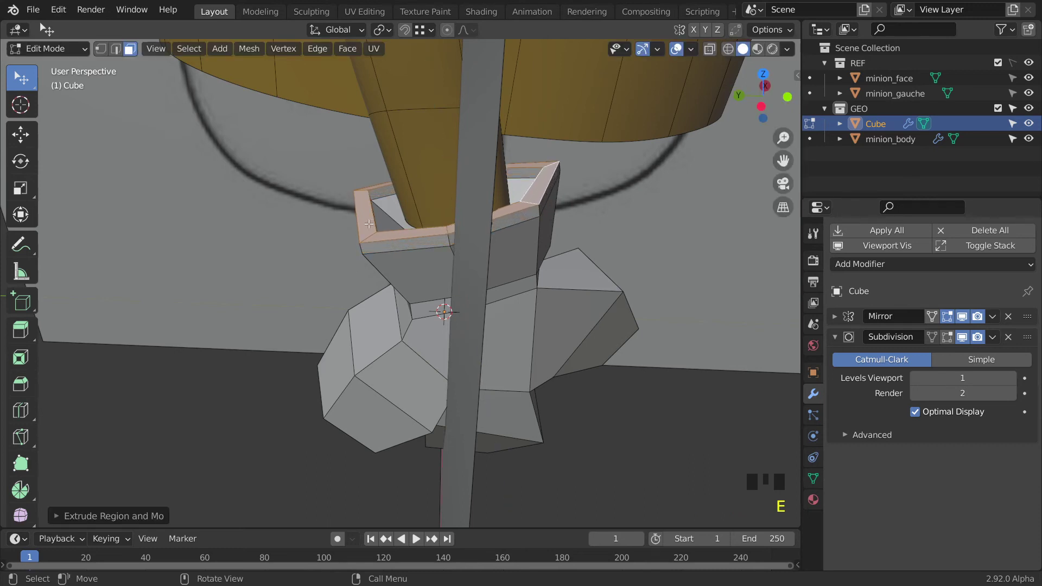
left_click(324, 253)
Step: Show the Subdivision effect in Edit Mode again and hide the REF collection
middle_click_drag(324, 253, 586, 236)
left_click(944, 340)
middle_click_drag(586, 277, 533, 272)
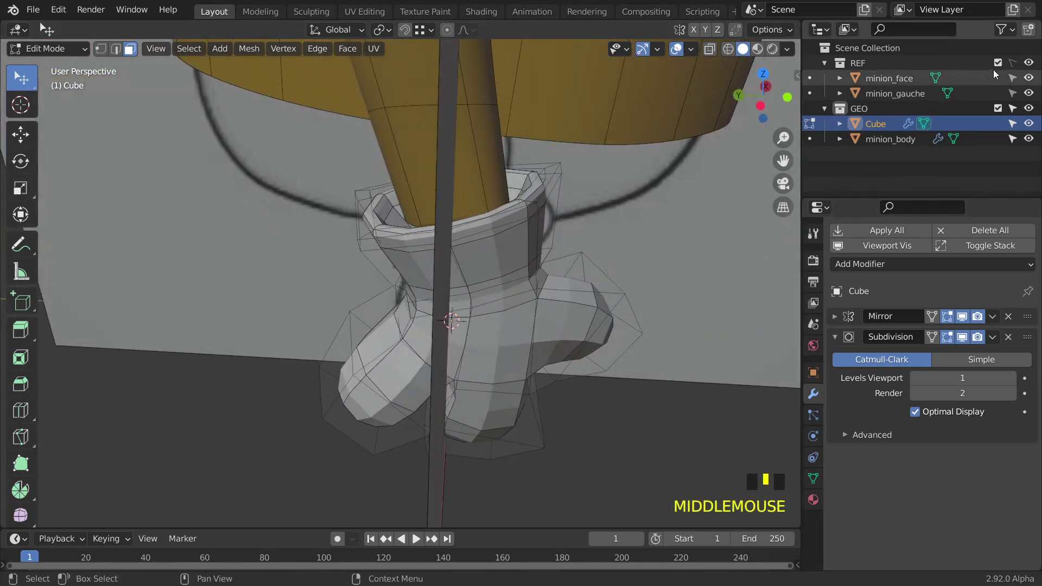
left_click(1029, 63)
middle_click_drag(665, 180, 277, 158)
Step: Switch to Sculpt Mode and even out the cuff's rim around the arm from several angles with the Grab brush
left_click(49, 49)
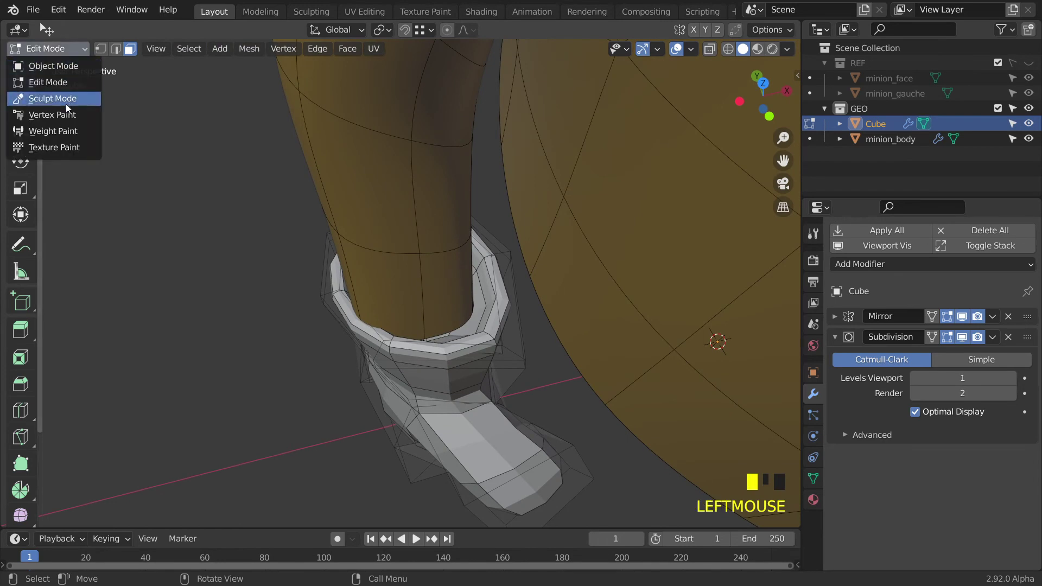
left_click(46, 98)
left_click_drag(358, 353, 324, 350)
middle_click_drag(324, 349, 508, 242)
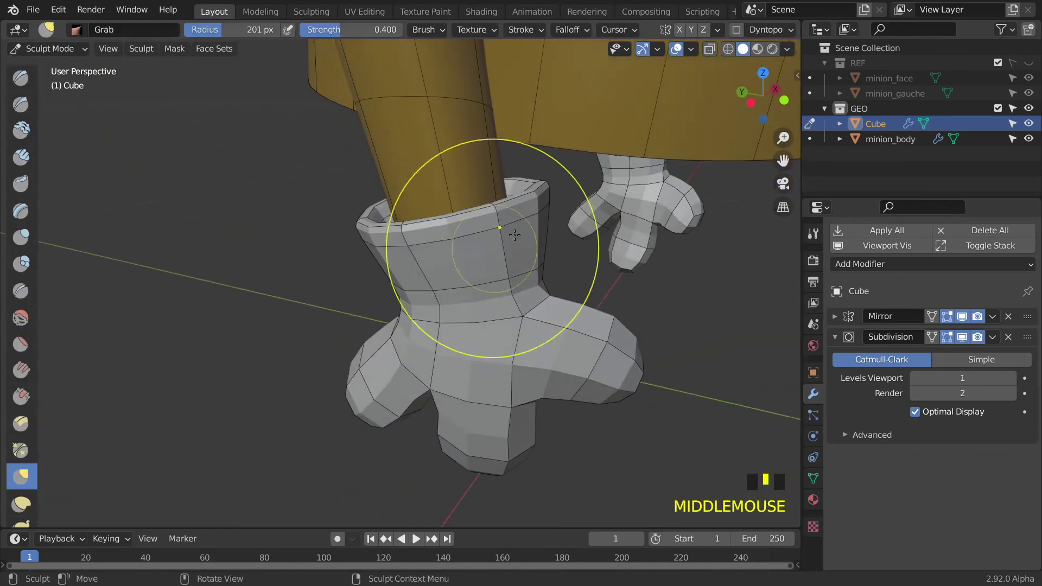
left_click_drag(551, 215, 500, 200)
middle_click_drag(500, 200, 382, 224)
mouse_move(348, 212)
left_mouse_down()
mouse_move(383, 230)
mouse_move(425, 229)
left_mouse_up()
mouse_move(423, 229)
middle_mouse_down()
mouse_move(336, 199)
mouse_move(467, 208)
mouse_move(394, 218)
middle_mouse_up()
left_click_drag(379, 216, 411, 226)
mouse_move(413, 227)
middle_mouse_down()
mouse_move(449, 244)
mouse_move(417, 304)
mouse_move(434, 317)
middle_mouse_up()
mouse_move(437, 319)
middle_mouse_down()
mouse_move(452, 329)
mouse_move(454, 390)
mouse_move(428, 381)
mouse_move(477, 350)
mouse_move(431, 304)
mouse_move(424, 274)
middle_mouse_up()
left_click_drag(456, 281, 433, 277)
mouse_move(433, 277)
middle_mouse_down()
mouse_move(502, 318)
mouse_move(537, 282)
middle_mouse_up()
Step: Switch the glove to Edit Mode, enable X-ray and edge selection, and isolate part of the cuff's lowest inner edge loop
scroll(536, 282, "up", 3)
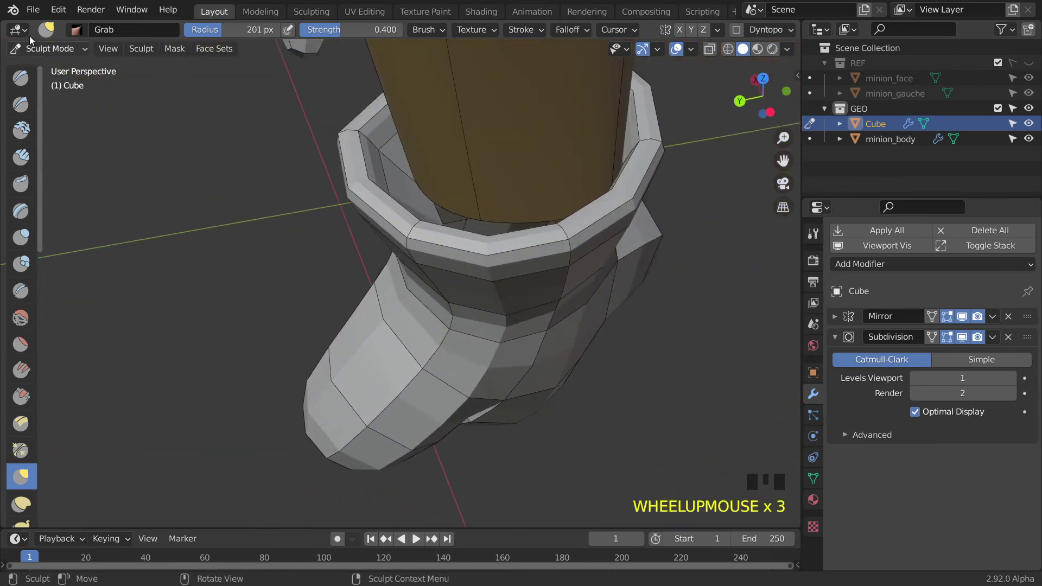
left_click(41, 48)
left_click(51, 84)
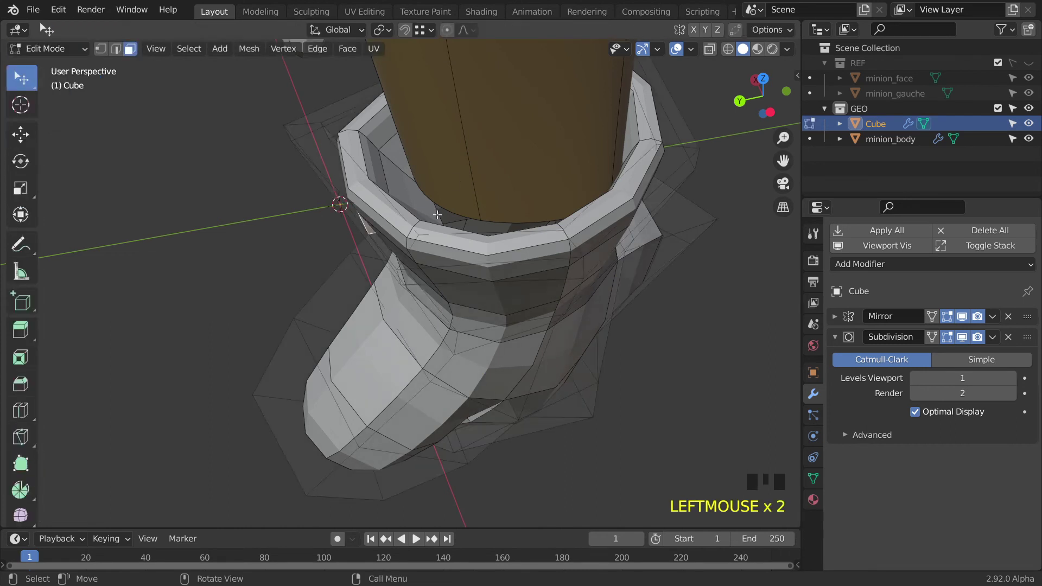
key("KP_1")
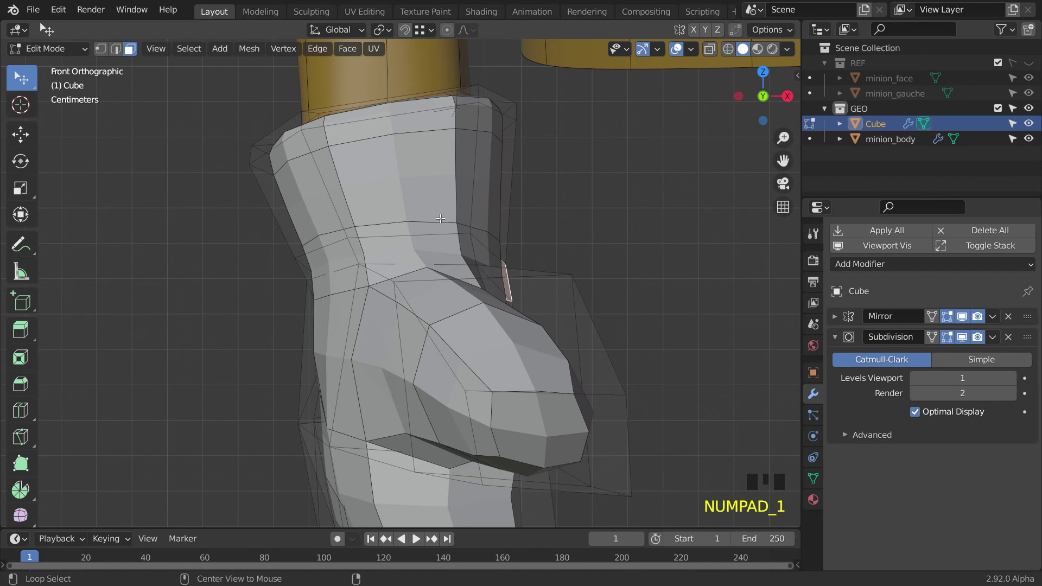
key("alt+z")
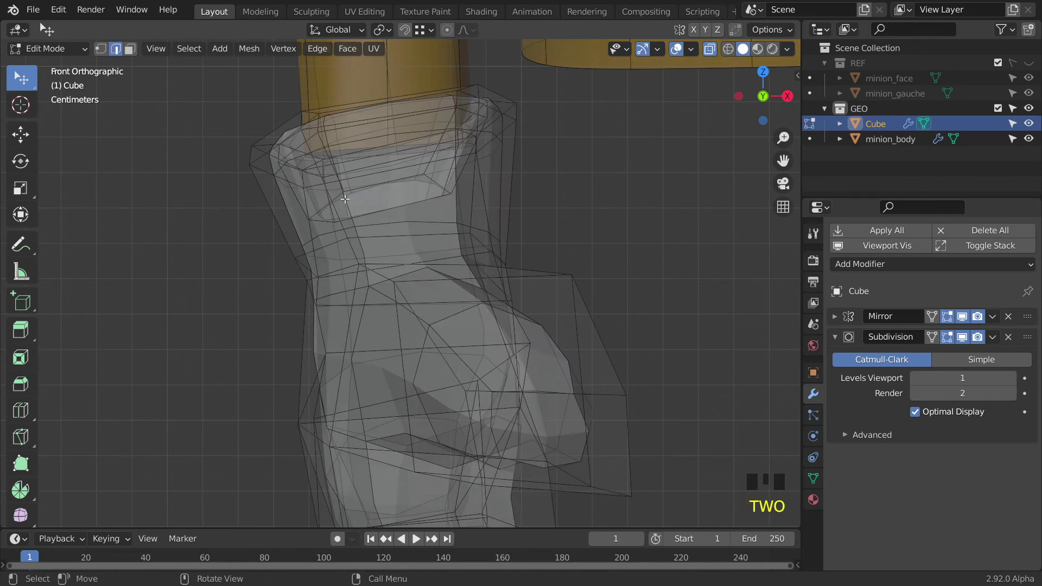
middle_click_drag(351, 201, 419, 344)
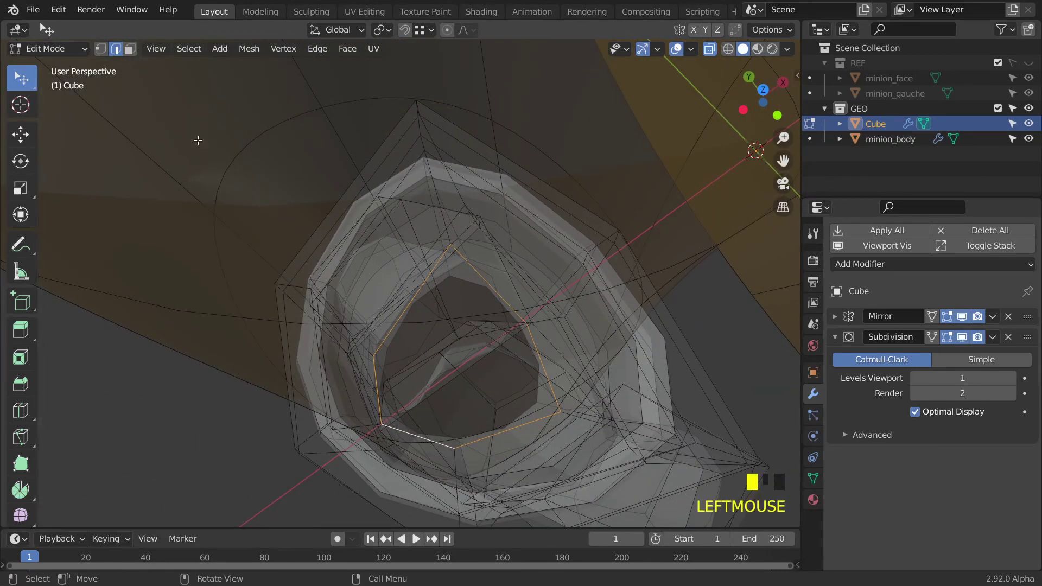
key("a")
left_click(385, 355)
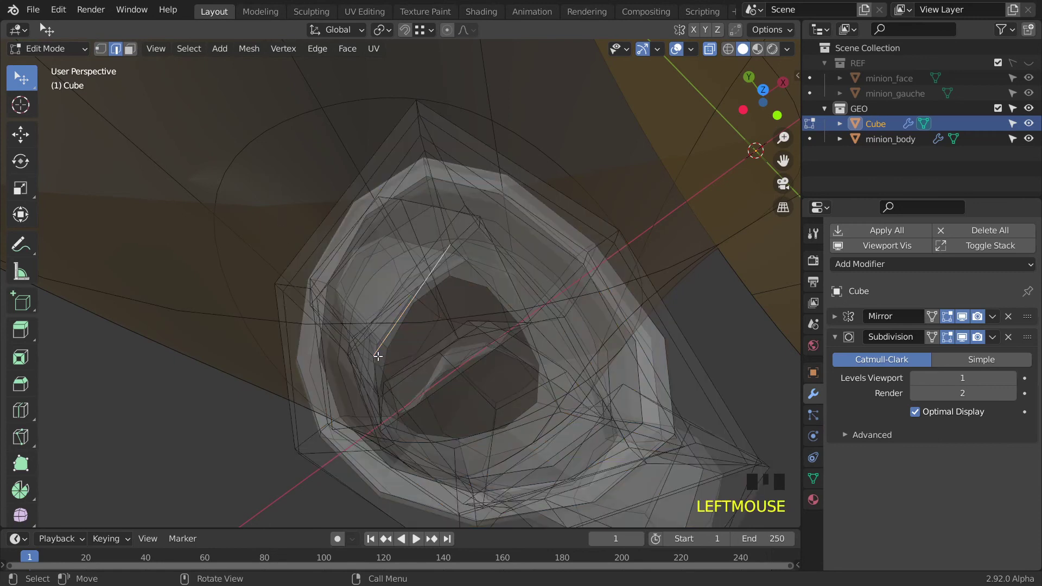
Step: In vertex selection, reposition the vertices of the cuff's lowest inner loop to round out the opening
key("1")
left_click_drag(374, 352, 379, 316)
mouse_move(445, 253)
left_mouse_down()
mouse_move(452, 266)
mouse_move(463, 251)
left_mouse_up()
mouse_move(532, 342)
middle_mouse_down()
mouse_move(544, 305)
mouse_move(536, 322)
middle_mouse_up()
left_click_drag(532, 297, 539, 274)
middle_click_drag(524, 257, 474, 212)
left_click_drag(303, 261, 343, 247)
left_click(359, 244, "alt")
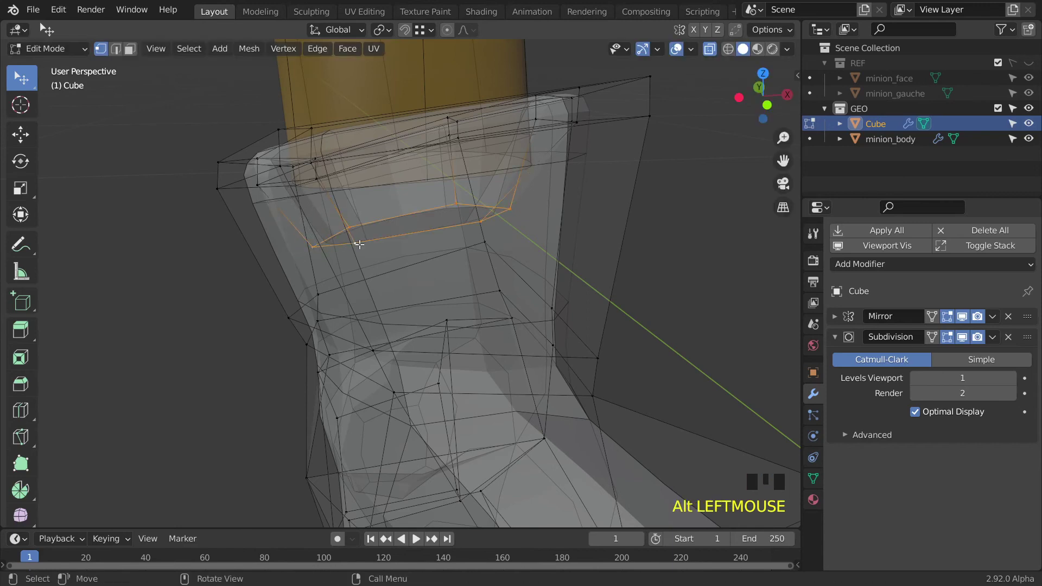
scroll(416, 253, "down", 2)
mouse_move(418, 250)
middle_mouse_down()
mouse_move(405, 291)
mouse_move(384, 298)
mouse_move(433, 276)
mouse_move(443, 254)
mouse_move(431, 243)
middle_mouse_up()
Step: Exit the glove's Edit Mode and open minion_body for mesh editing with nothing selected
key("Tab")
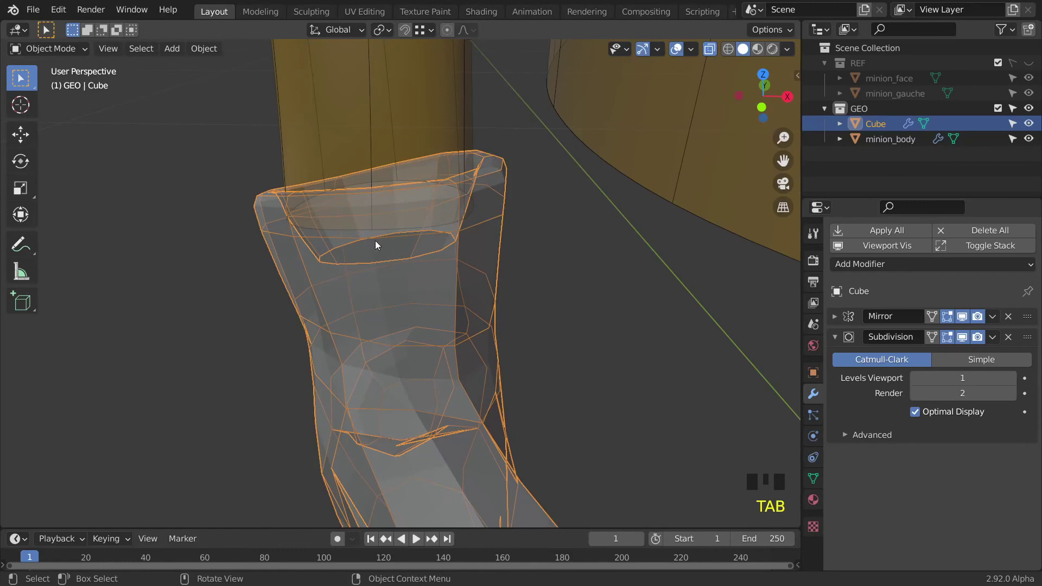
left_click(365, 123)
key("Tab")
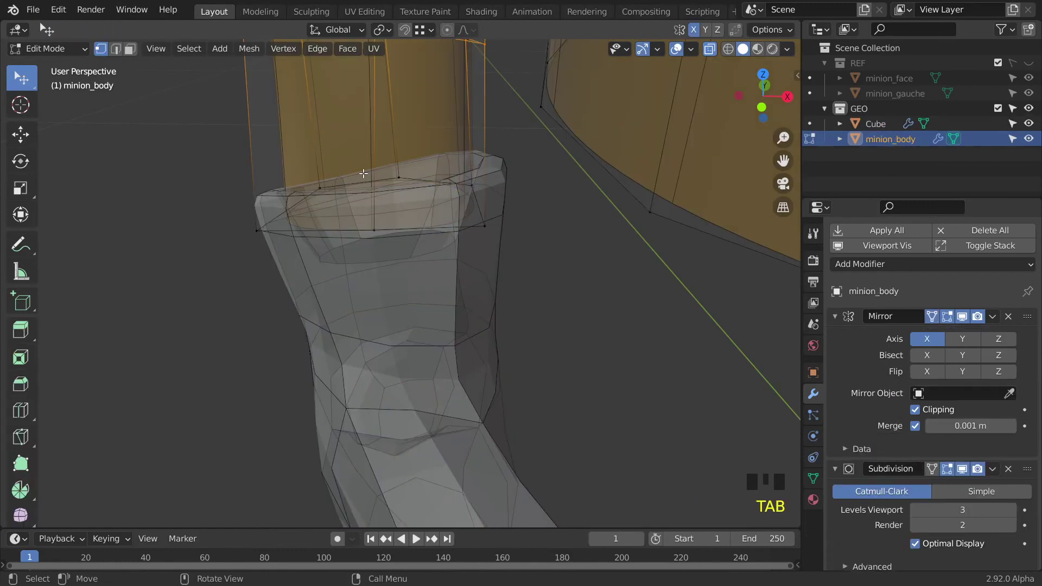
left_click(204, 154)
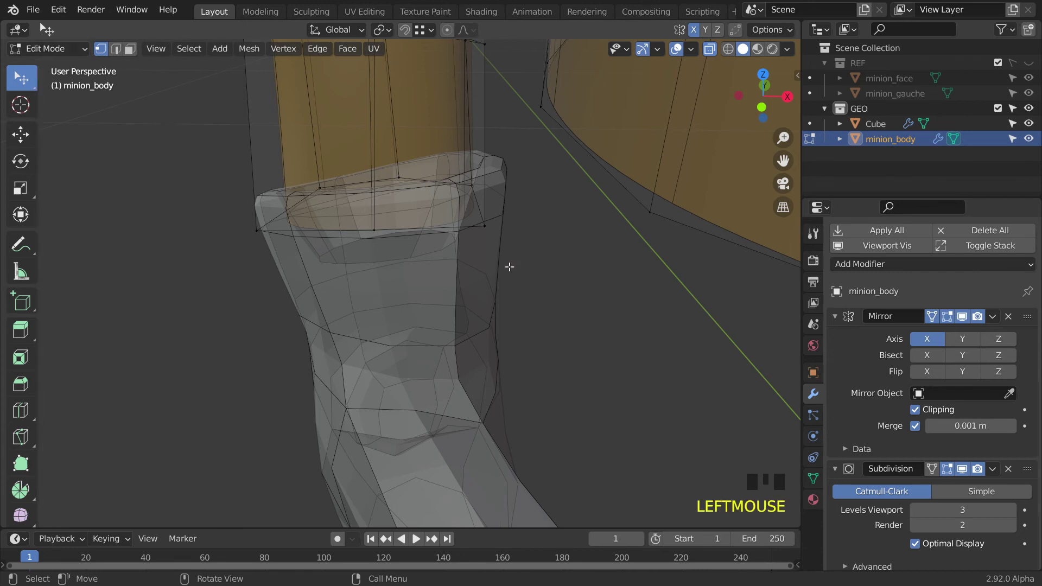
Step: Box-select the vertices at the arm's lower end and move them about 0.014 m down into the cuff in front view
left_click_drag(26, 82, 105, 116)
left_click_drag(203, 144, 495, 281)
middle_click_drag(495, 281, 482, 257)
key("KP_1")
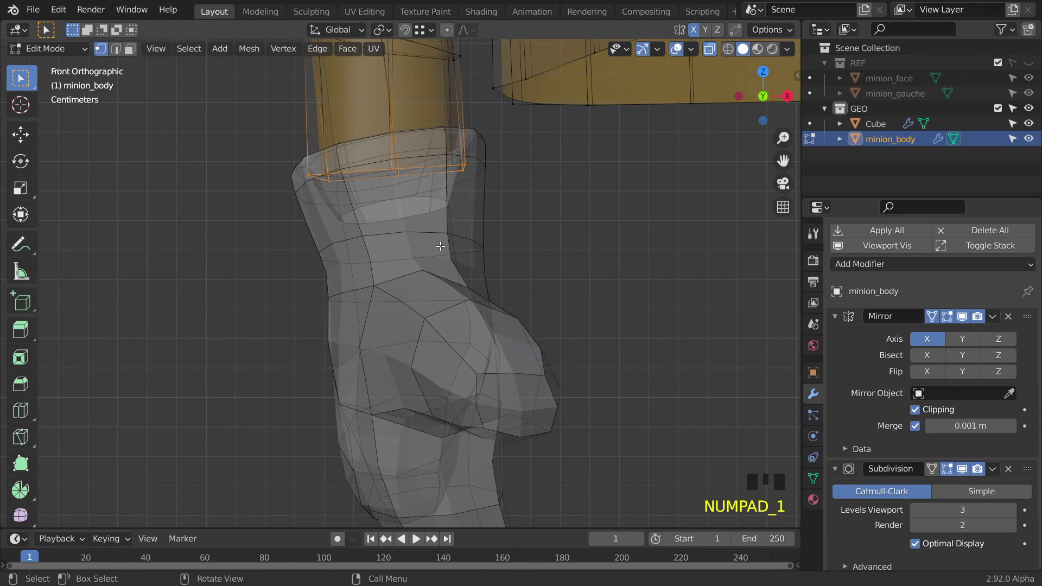
key("g")
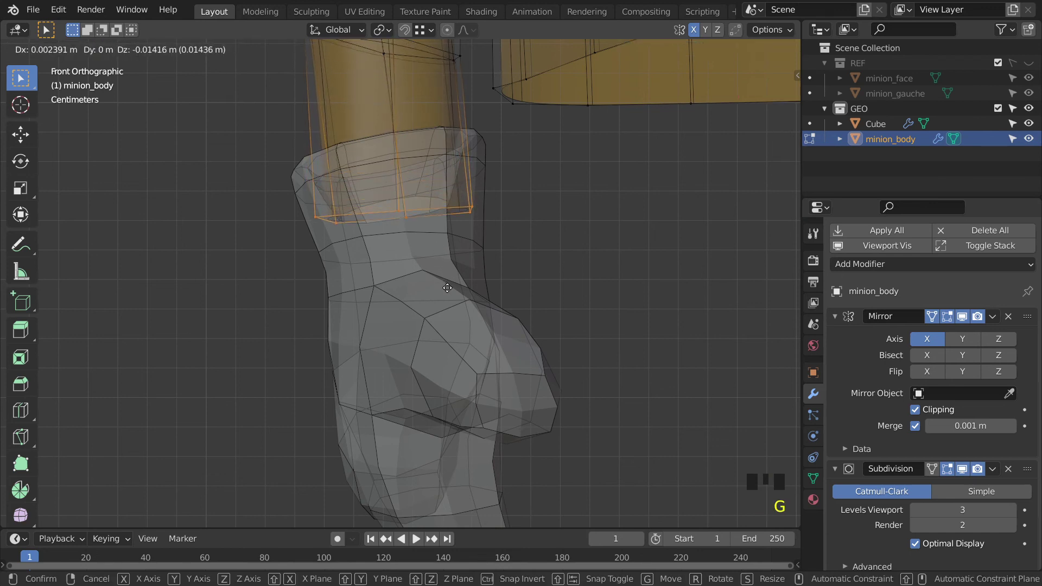
left_click(448, 290)
middle_click_drag(469, 249, 436, 223)
Step: Add a loop cut around the arm just above the cuff's rim
scroll(468, 259, "down", 2)
key("ctrl")
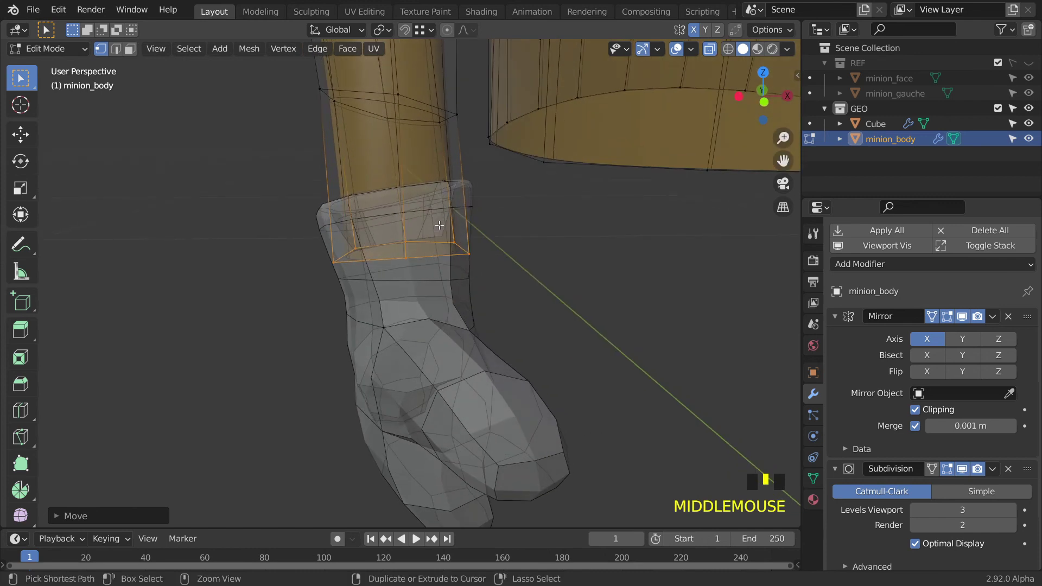
key("ctrl+r")
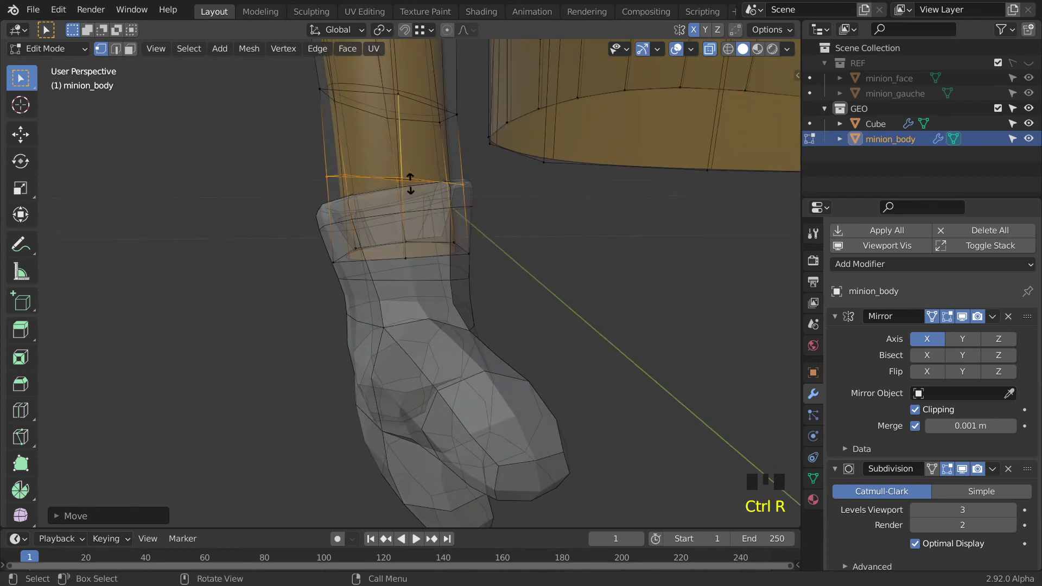
left_click(410, 183)
left_click(409, 179)
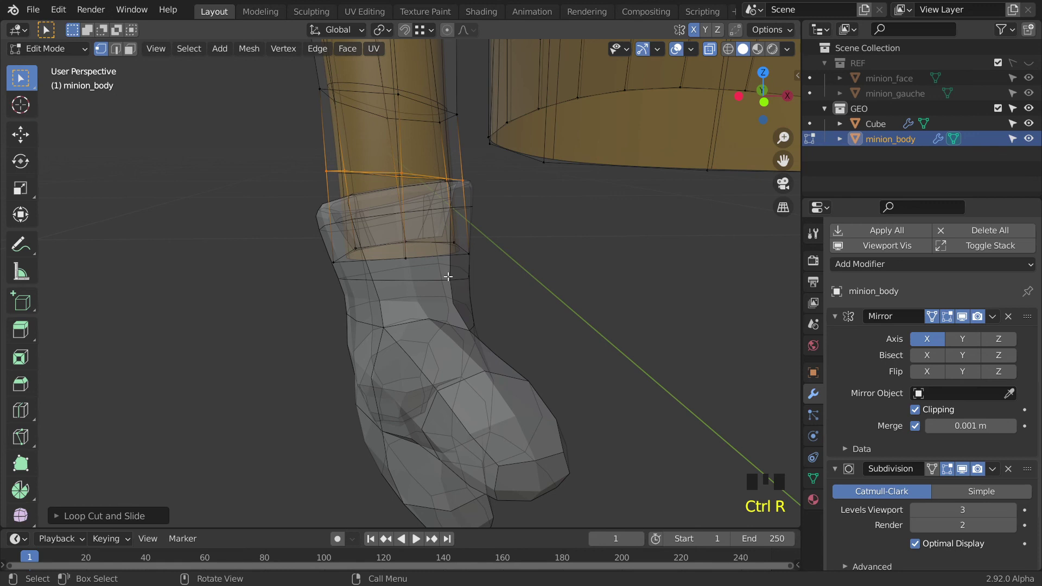
Step: Box-select the arm's end loop inside the cuff, scale it down slightly, and turn off X-ray
left_click_drag(425, 282, 294, 228)
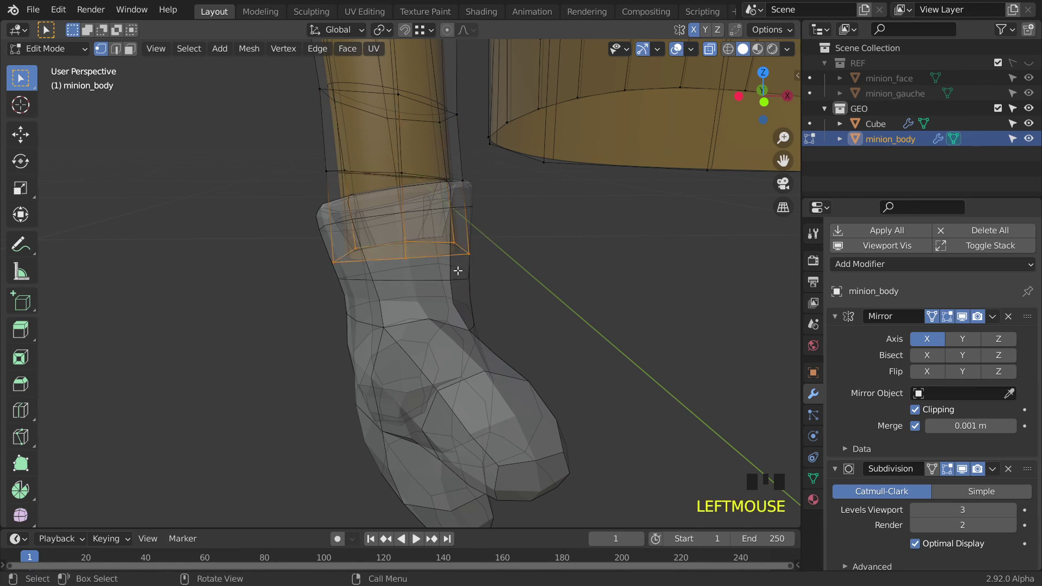
key("s")
left_click(446, 266)
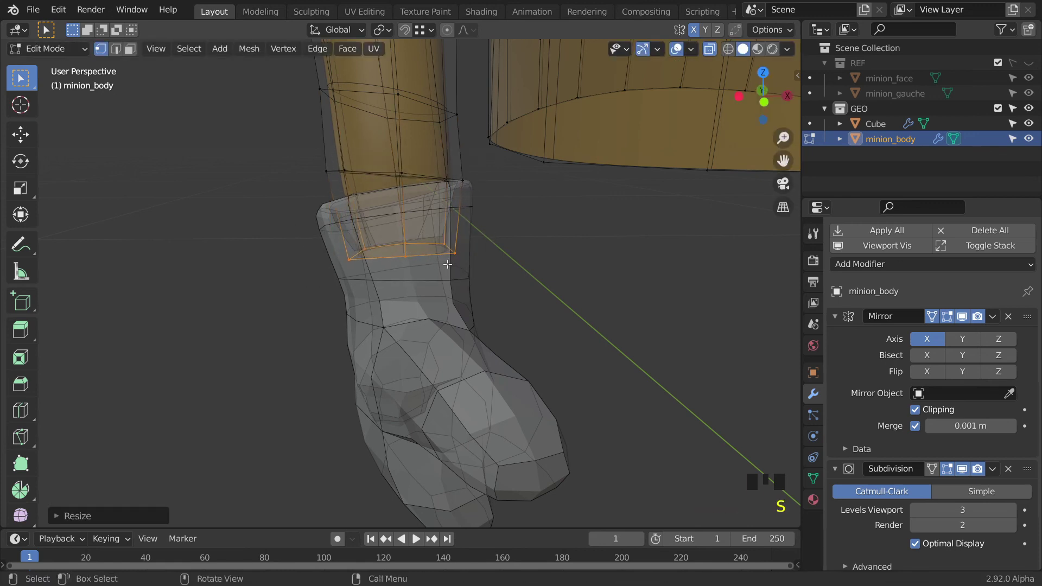
middle_click_drag(446, 266, 508, 271)
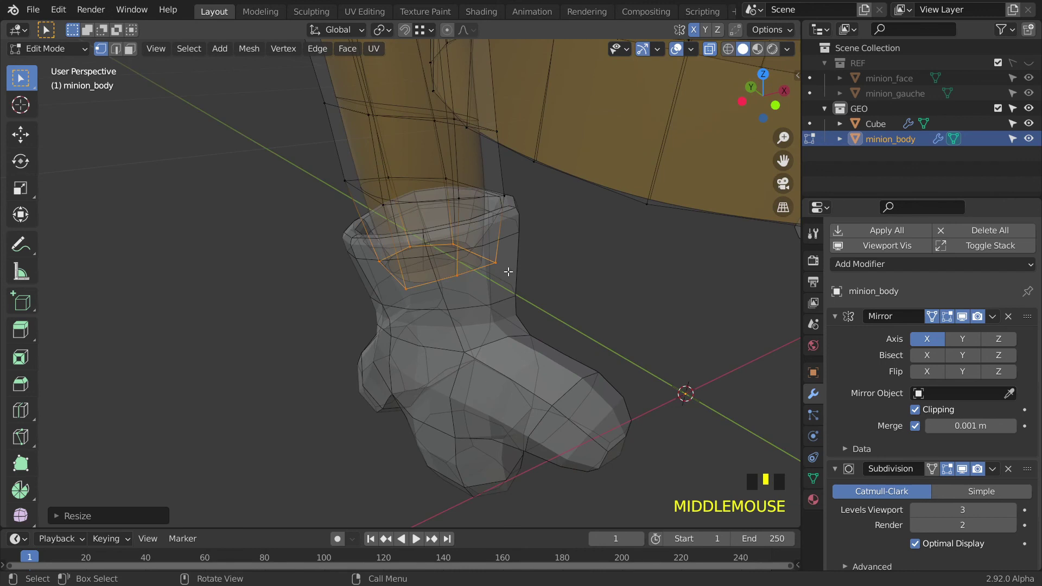
key("alt+z")
mouse_move(508, 255)
middle_mouse_down()
mouse_move(586, 268)
mouse_move(623, 305)
mouse_move(589, 333)
mouse_move(551, 314)
mouse_move(470, 310)
mouse_move(452, 334)
mouse_move(461, 360)
mouse_move(523, 349)
mouse_move(545, 365)
middle_mouse_up()
Step: Select the glove, enter Sculpt Mode, and adjust the cuff's rim around the arm with the Grab brush
key("Tab")
left_click(458, 329)
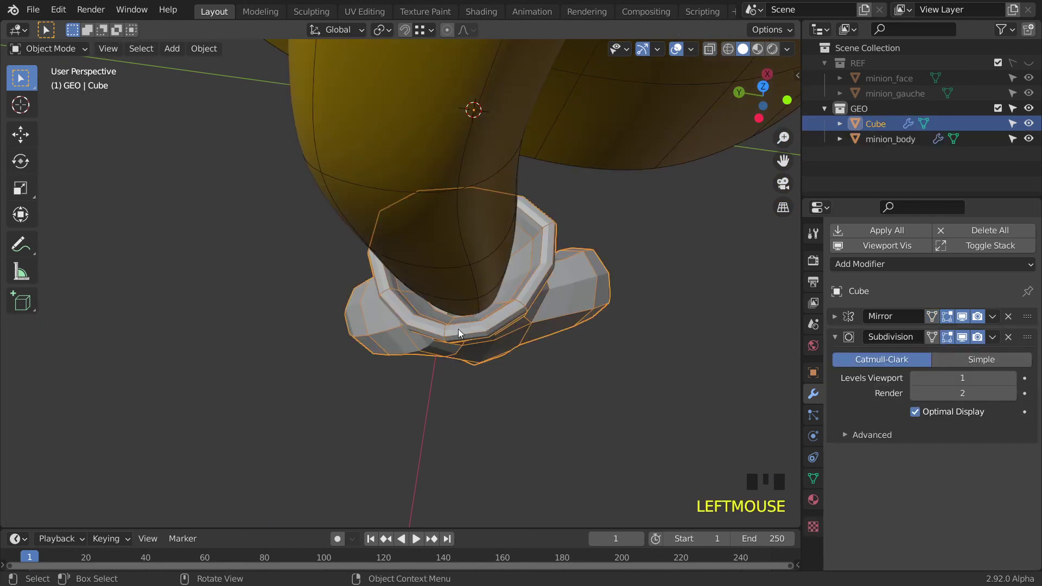
key("ctrl+Tab")
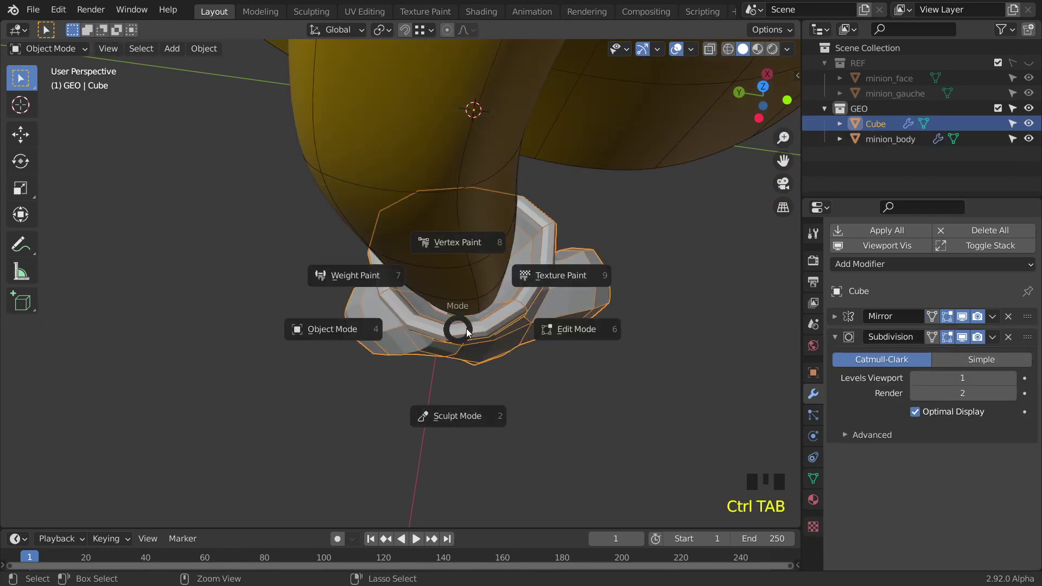
left_click_drag(429, 305, 438, 304)
middle_click_drag(438, 304, 416, 285)
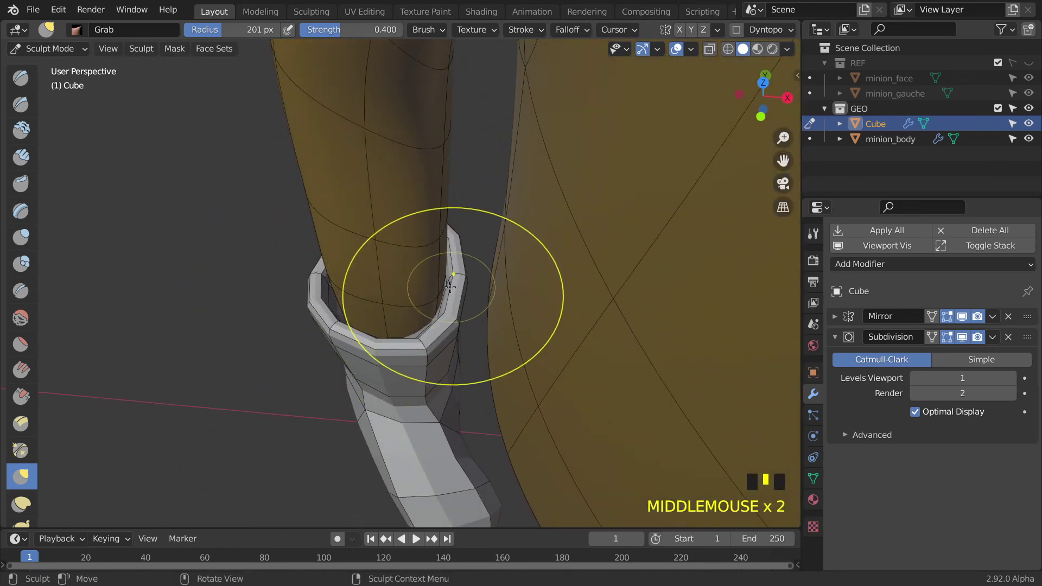
left_click_drag(442, 305, 466, 300)
mouse_move(465, 299)
middle_mouse_down()
mouse_move(317, 367)
mouse_move(239, 333)
middle_mouse_up()
left_click_drag(329, 242, 310, 240)
mouse_move(327, 239)
middle_mouse_down()
mouse_move(306, 198)
mouse_move(94, 205)
mouse_move(70, 175)
middle_mouse_up()
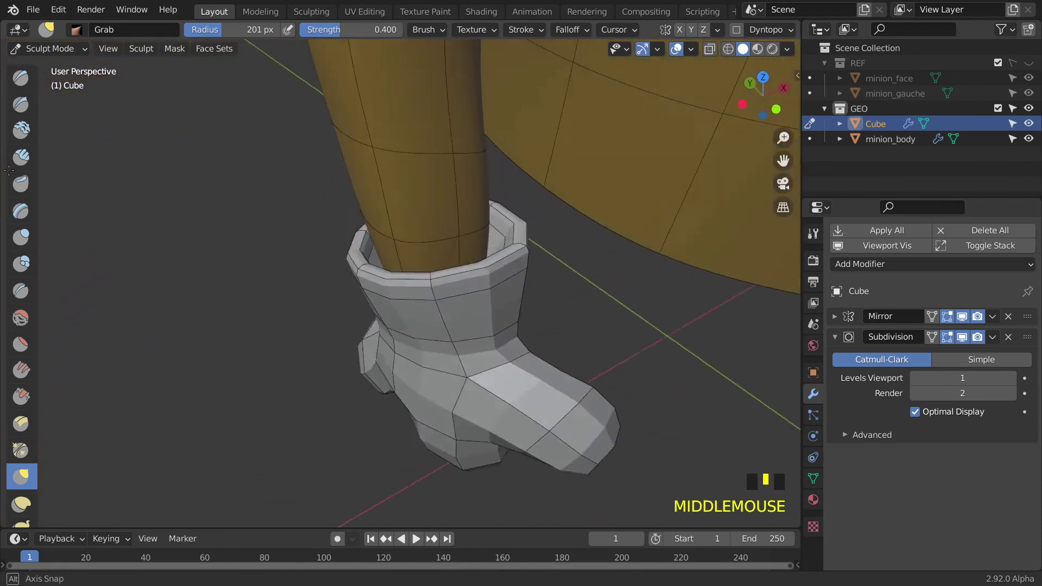
Step: Refine the shape of the glove's middle finger with the Grab brush, working along both of its sides
scroll(69, 174, "down", 1)
scroll(476, 303, "down", 3)
middle_click_drag(477, 302, 504, 335)
scroll(503, 334, "up", 3)
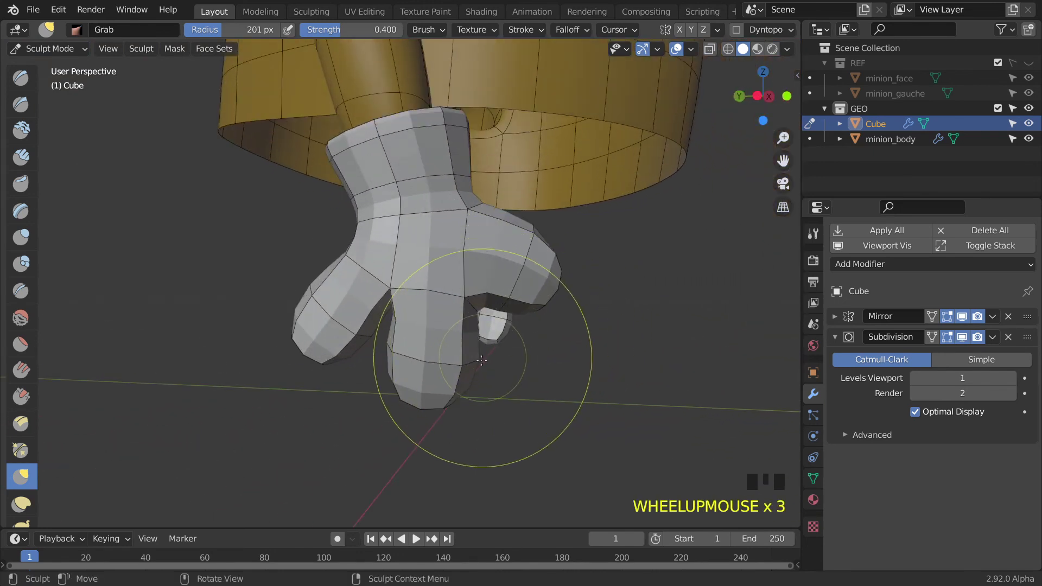
left_click_drag(401, 351, 410, 355)
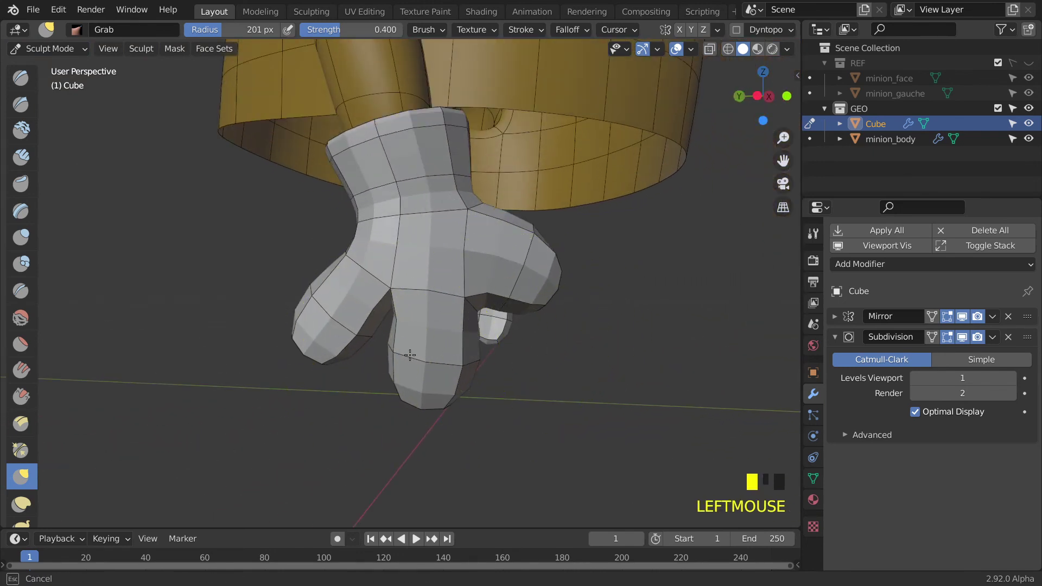
mouse_move(398, 299)
left_mouse_down()
mouse_move(416, 290)
mouse_move(472, 312)
mouse_move(481, 370)
left_mouse_up()
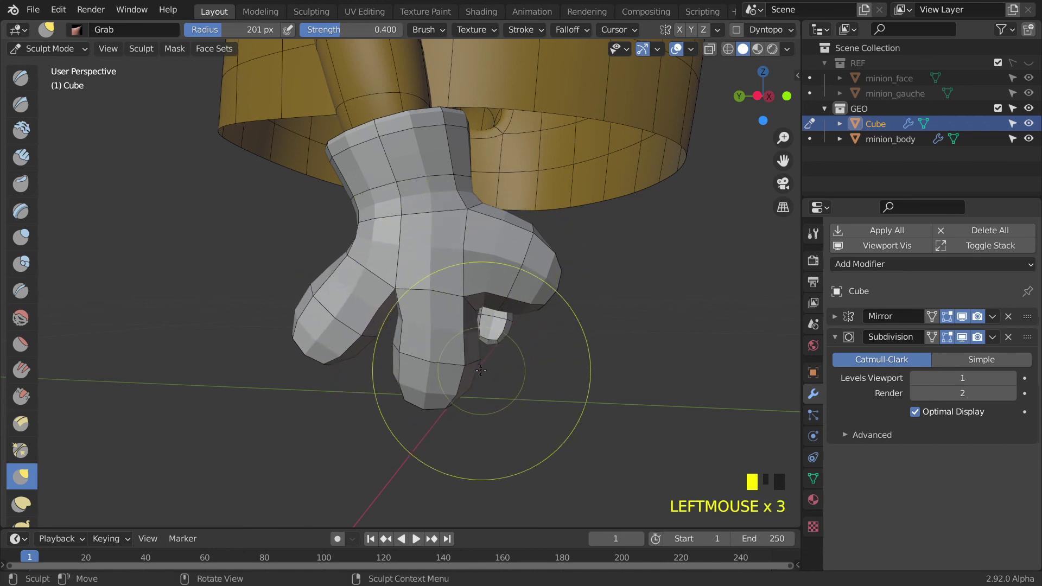
middle_click_drag(476, 360, 455, 332)
left_click_drag(470, 339, 442, 298)
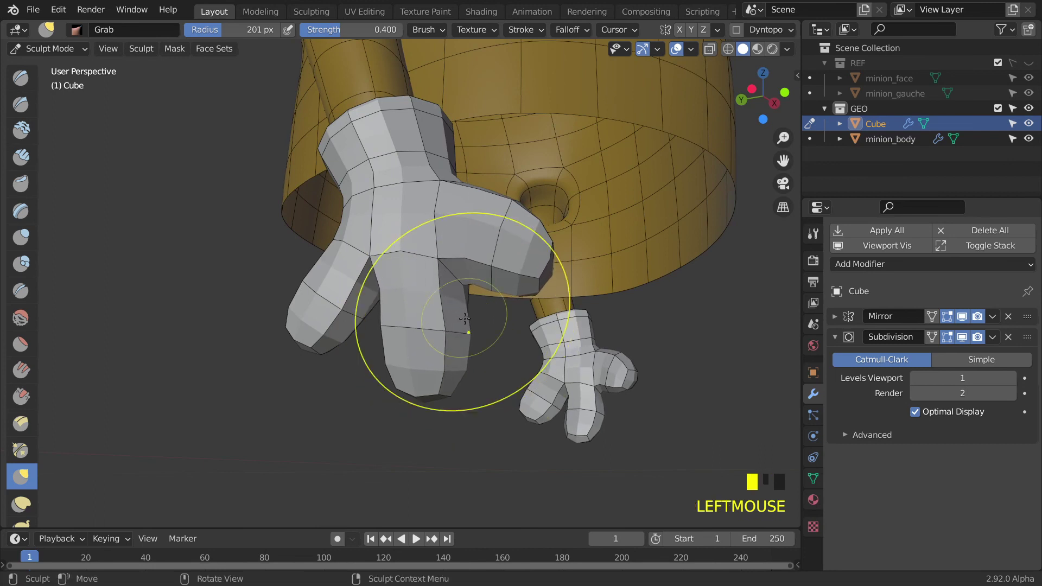
Step: Adjust the side and tip of the finger opposite the thumb with the Grab brush
middle_click_drag(442, 298, 496, 343)
left_click_drag(367, 319, 362, 319)
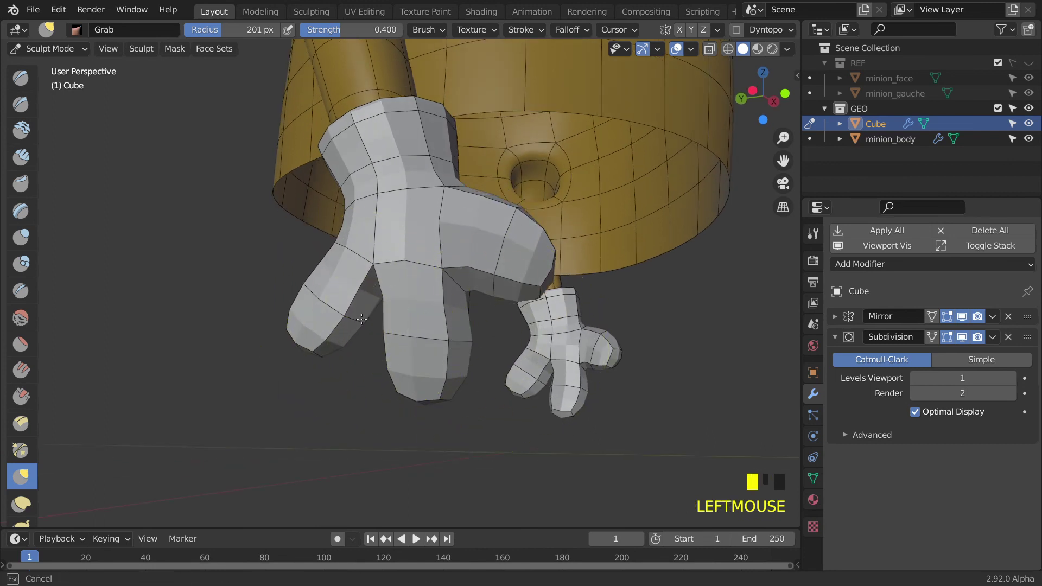
middle_click_drag(397, 324, 363, 311)
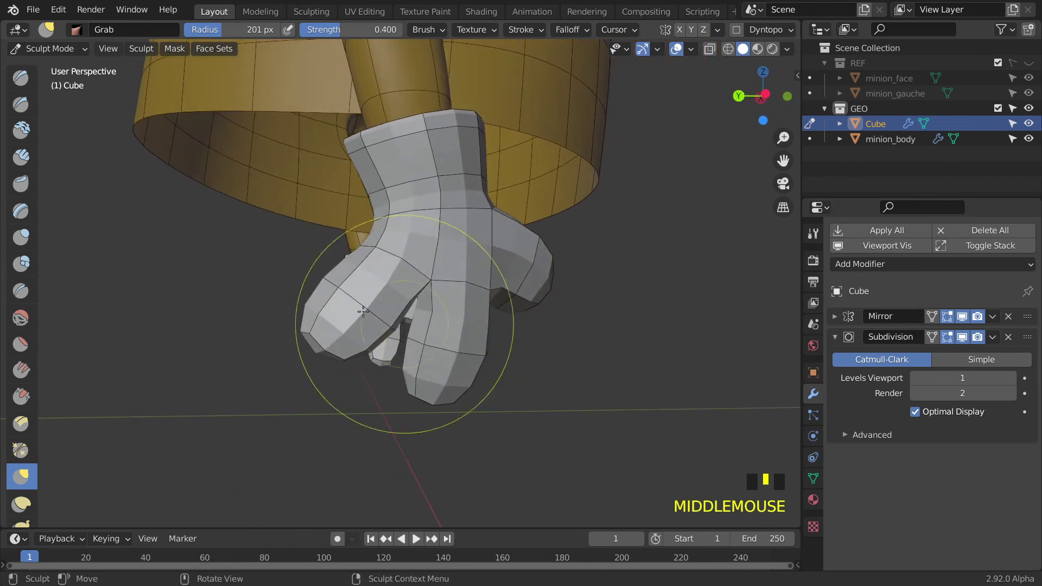
left_click_drag(312, 333, 321, 335)
middle_click_drag(347, 331, 304, 325)
Step: Reshape the wrist and the base of the finger opposite the thumb with the Grab brush, working from the palm side
scroll(374, 324, "down", 3)
middle_click_drag(443, 324, 261, 349)
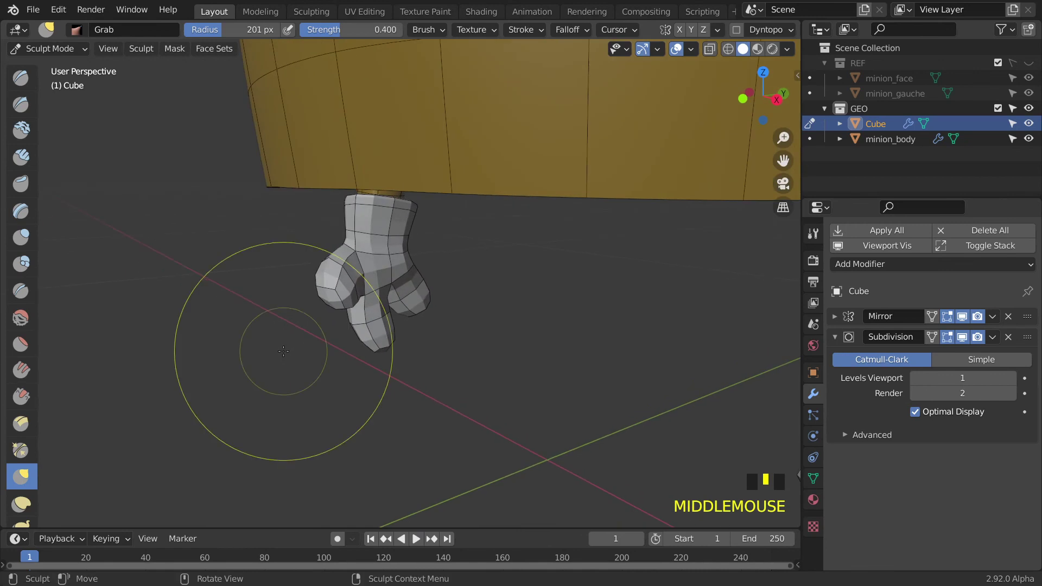
scroll(303, 318, "up", 4)
mouse_move(302, 319)
middle_mouse_down()
mouse_move(245, 288)
mouse_move(233, 298)
middle_mouse_up()
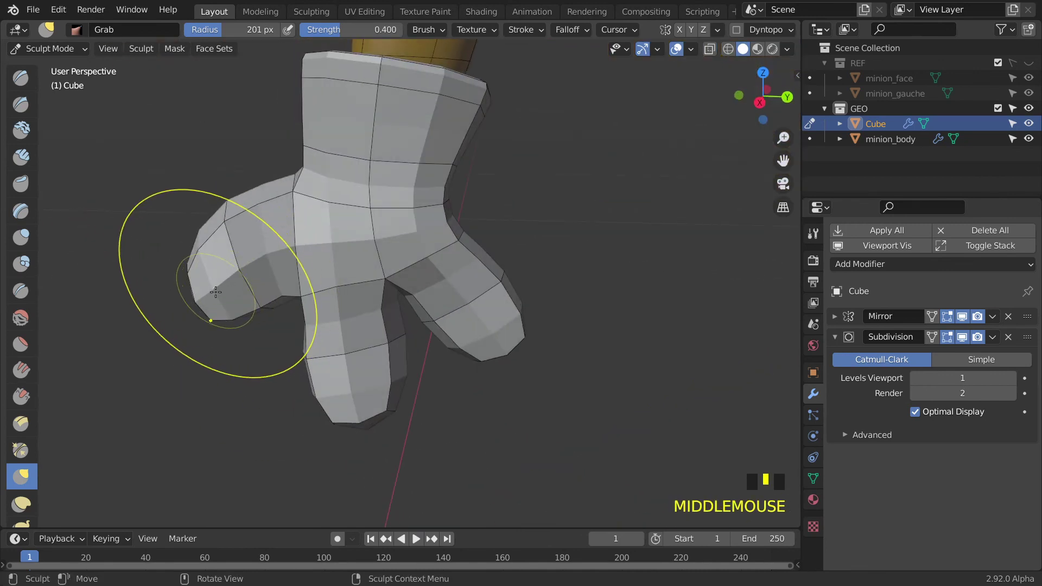
mouse_move(260, 249)
middle_mouse_down()
mouse_move(450, 274)
mouse_move(323, 266)
mouse_move(280, 198)
middle_mouse_up()
middle_click_drag(272, 169, 285, 225)
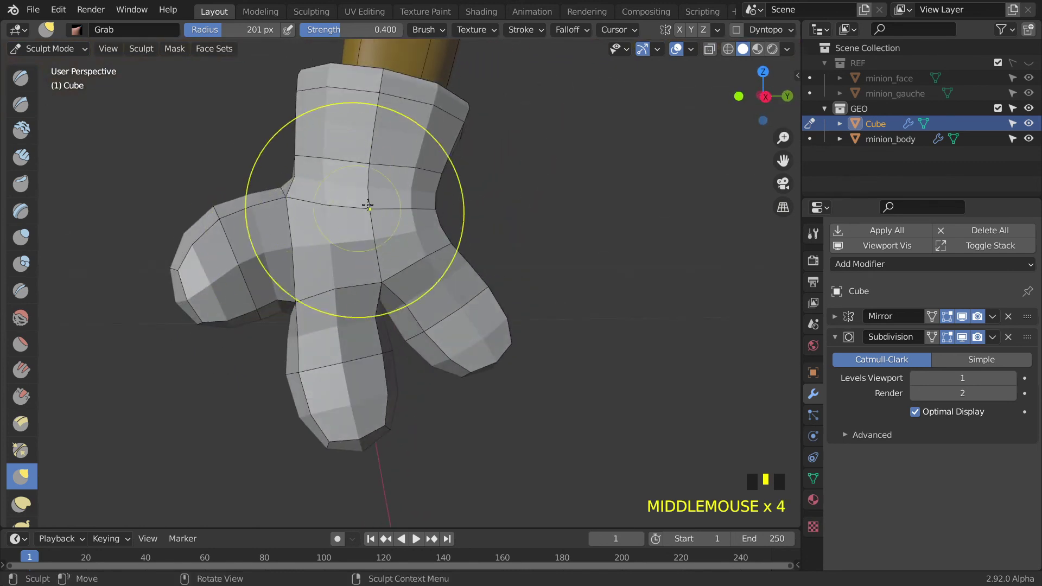
left_click_drag(410, 216, 415, 190)
left_click_drag(438, 258, 439, 265)
middle_click_drag(436, 271, 606, 313)
scroll(606, 314, "down", 6)
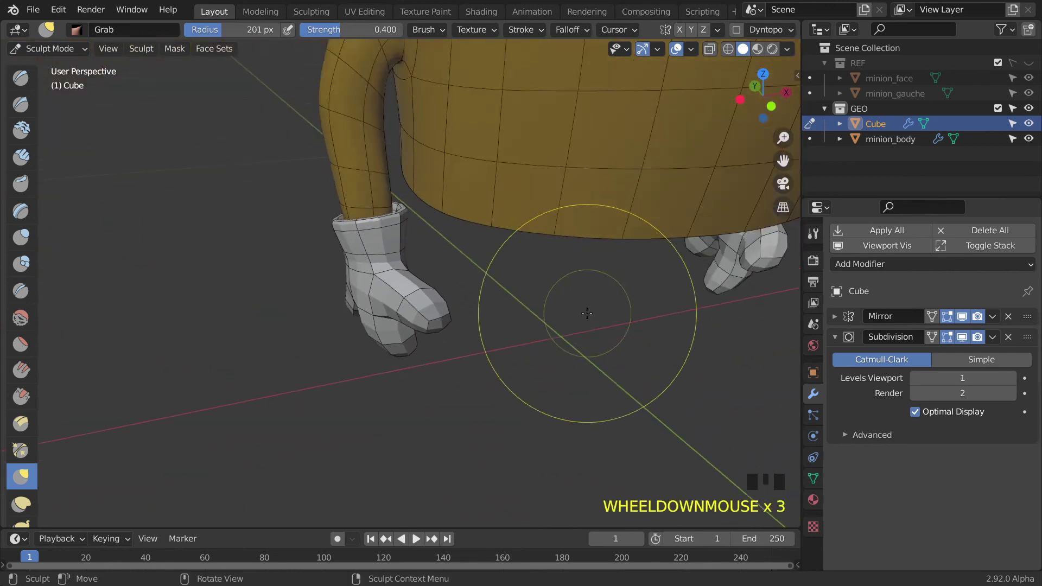
scroll(582, 313, "up", 1)
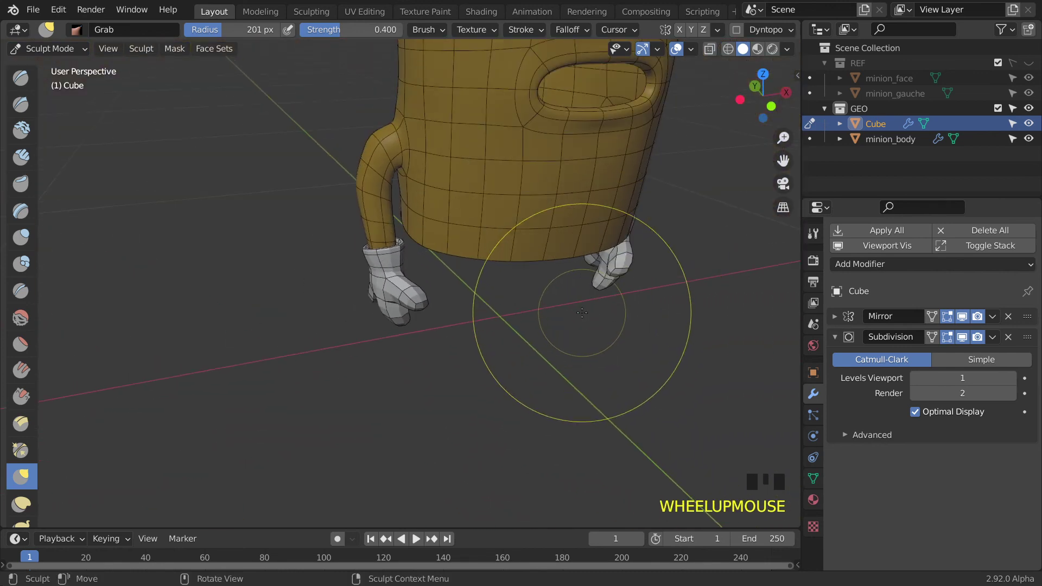